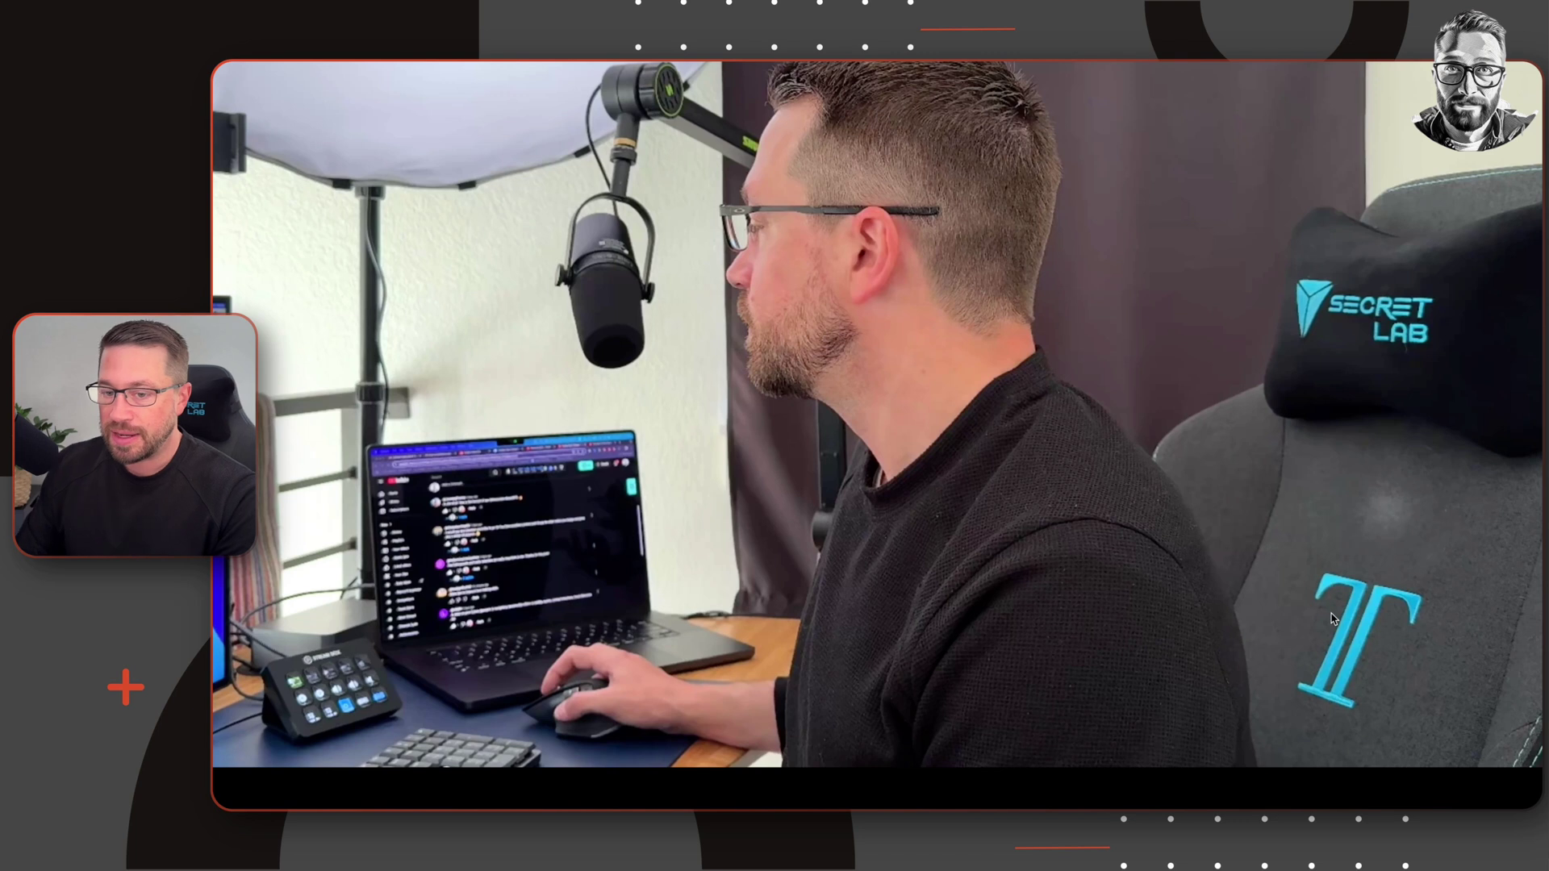
Scrub the Ecamm Live recording to about 00:14 to review the smiling frame, play it briefly, and close the video.
mouse_move(1128, 630)
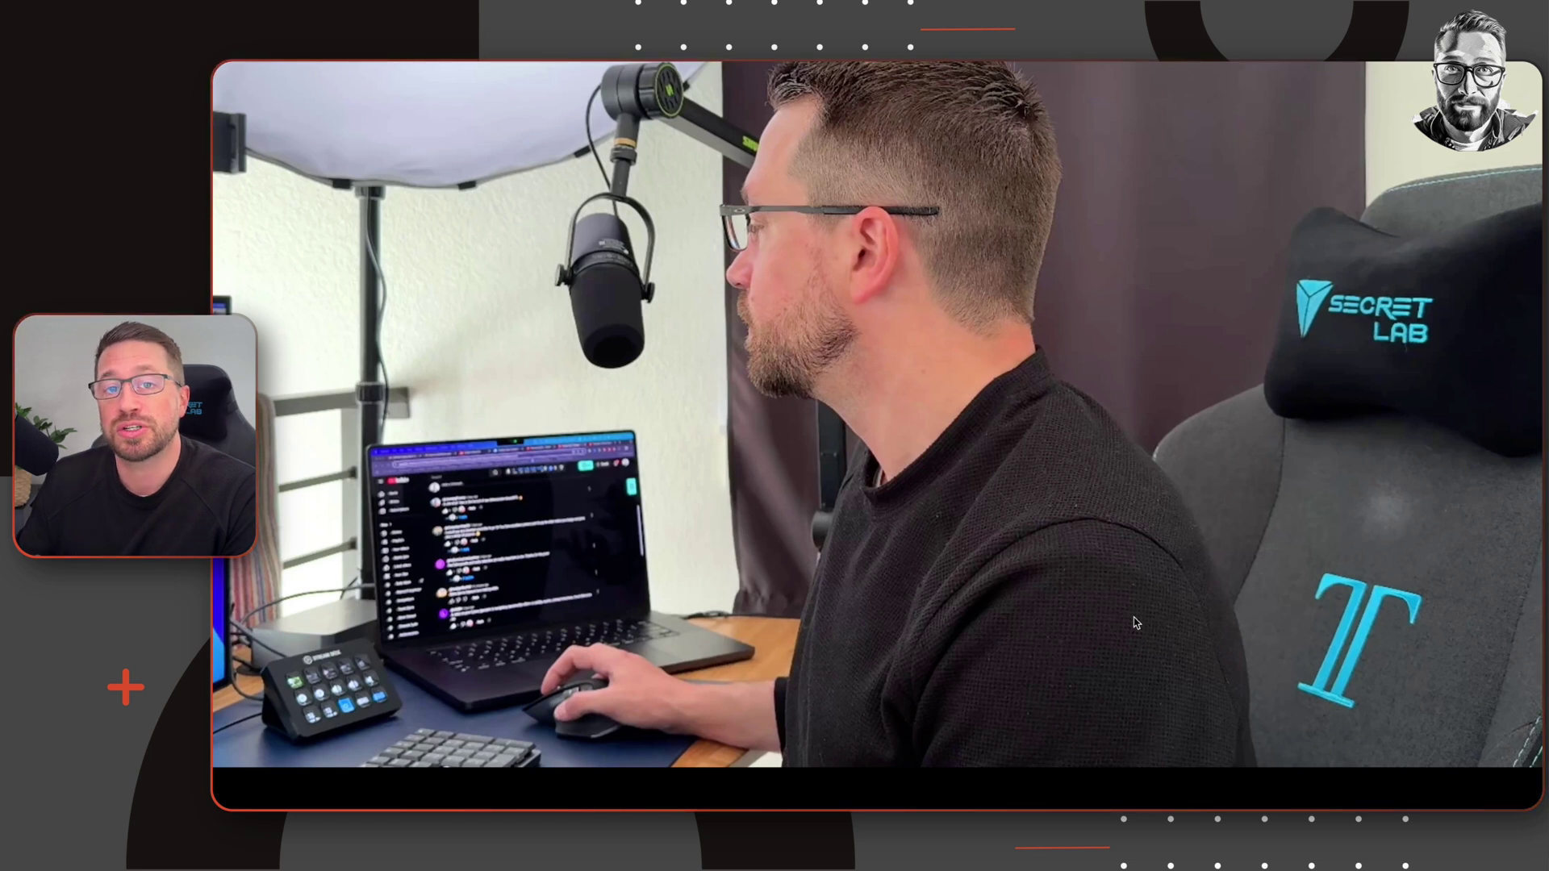
mouse_move(1441, 706)
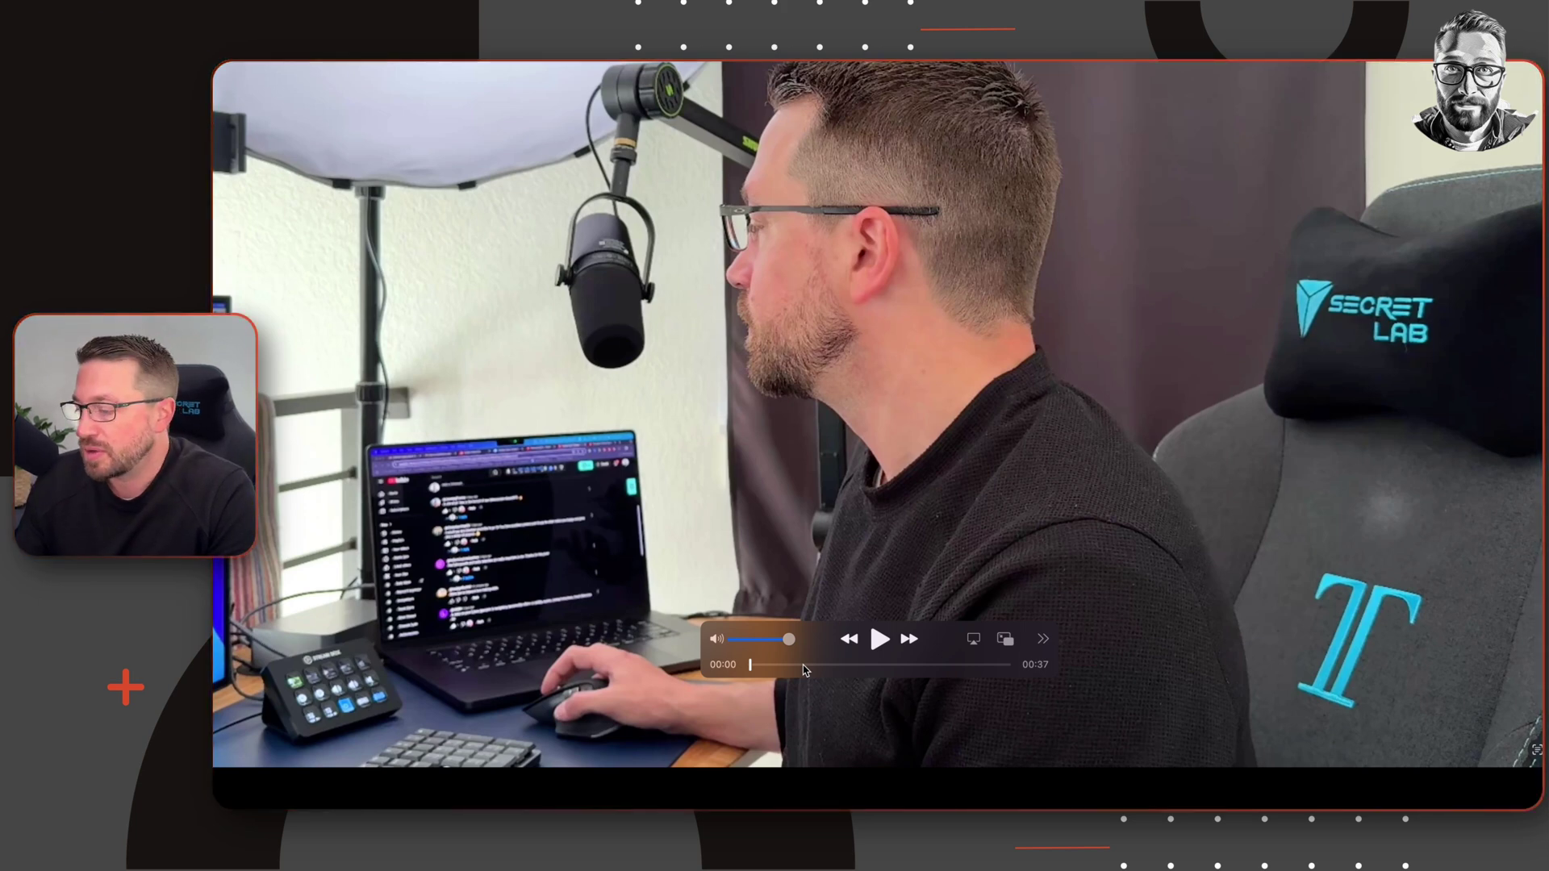
drag(790, 672, 847, 659)
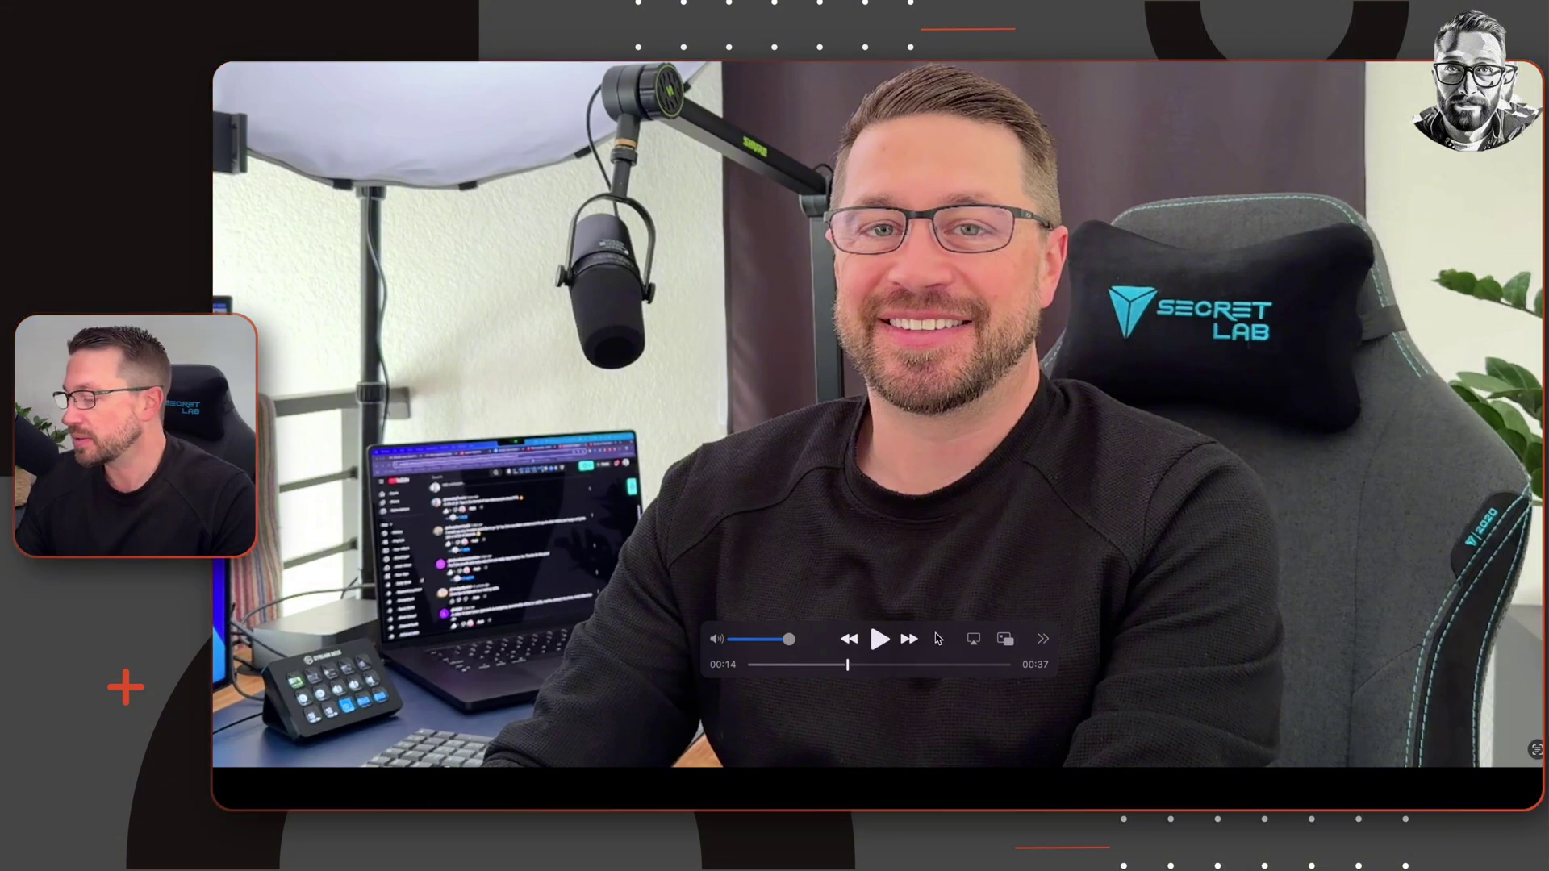
drag(939, 639, 1430, 760)
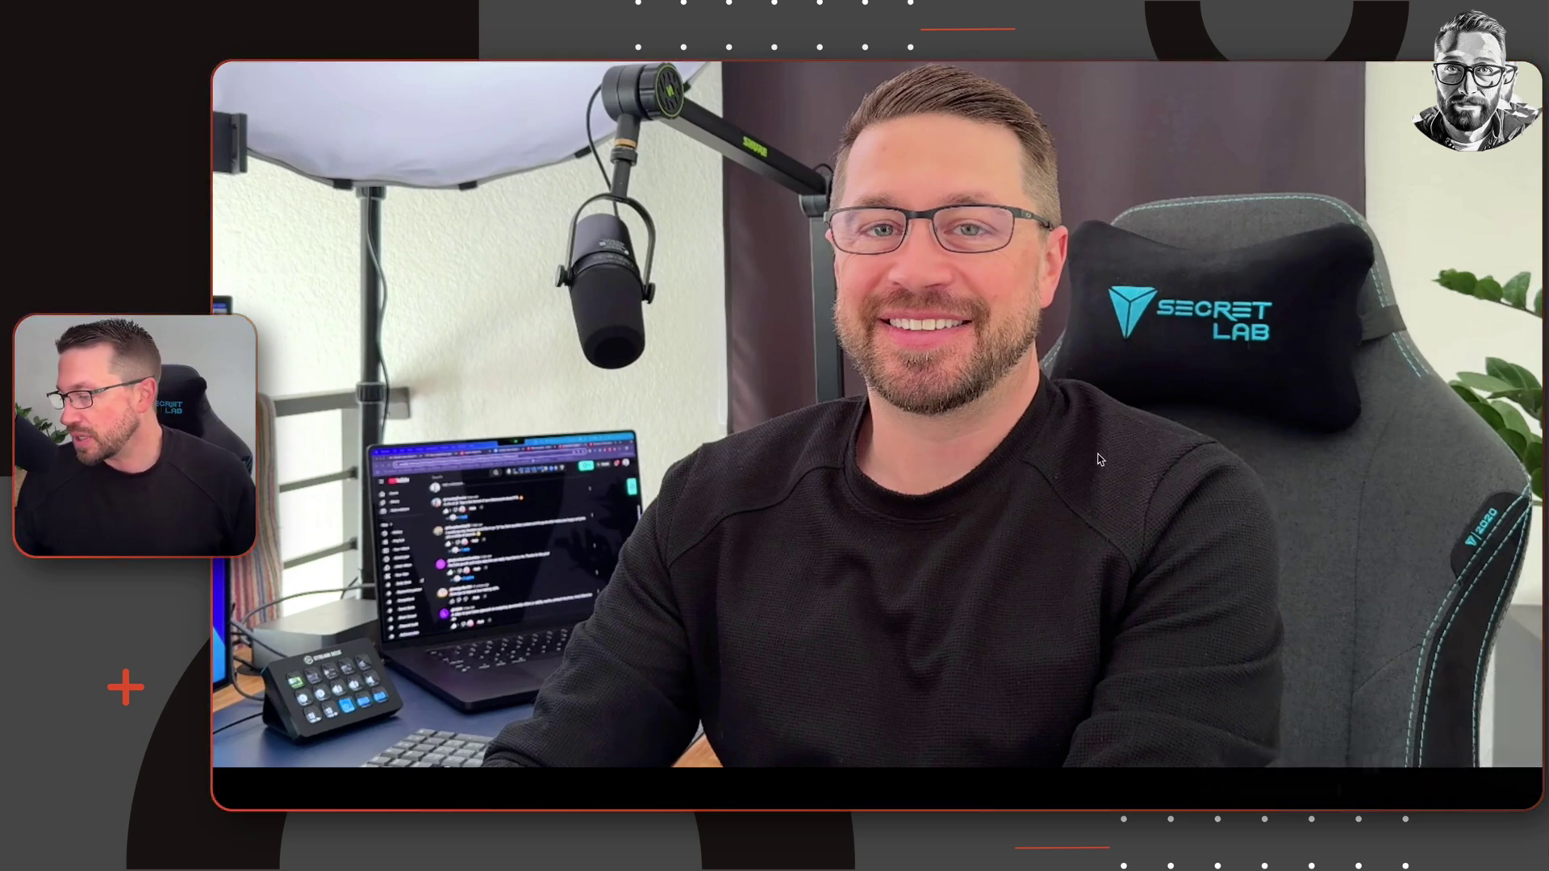
key(space)
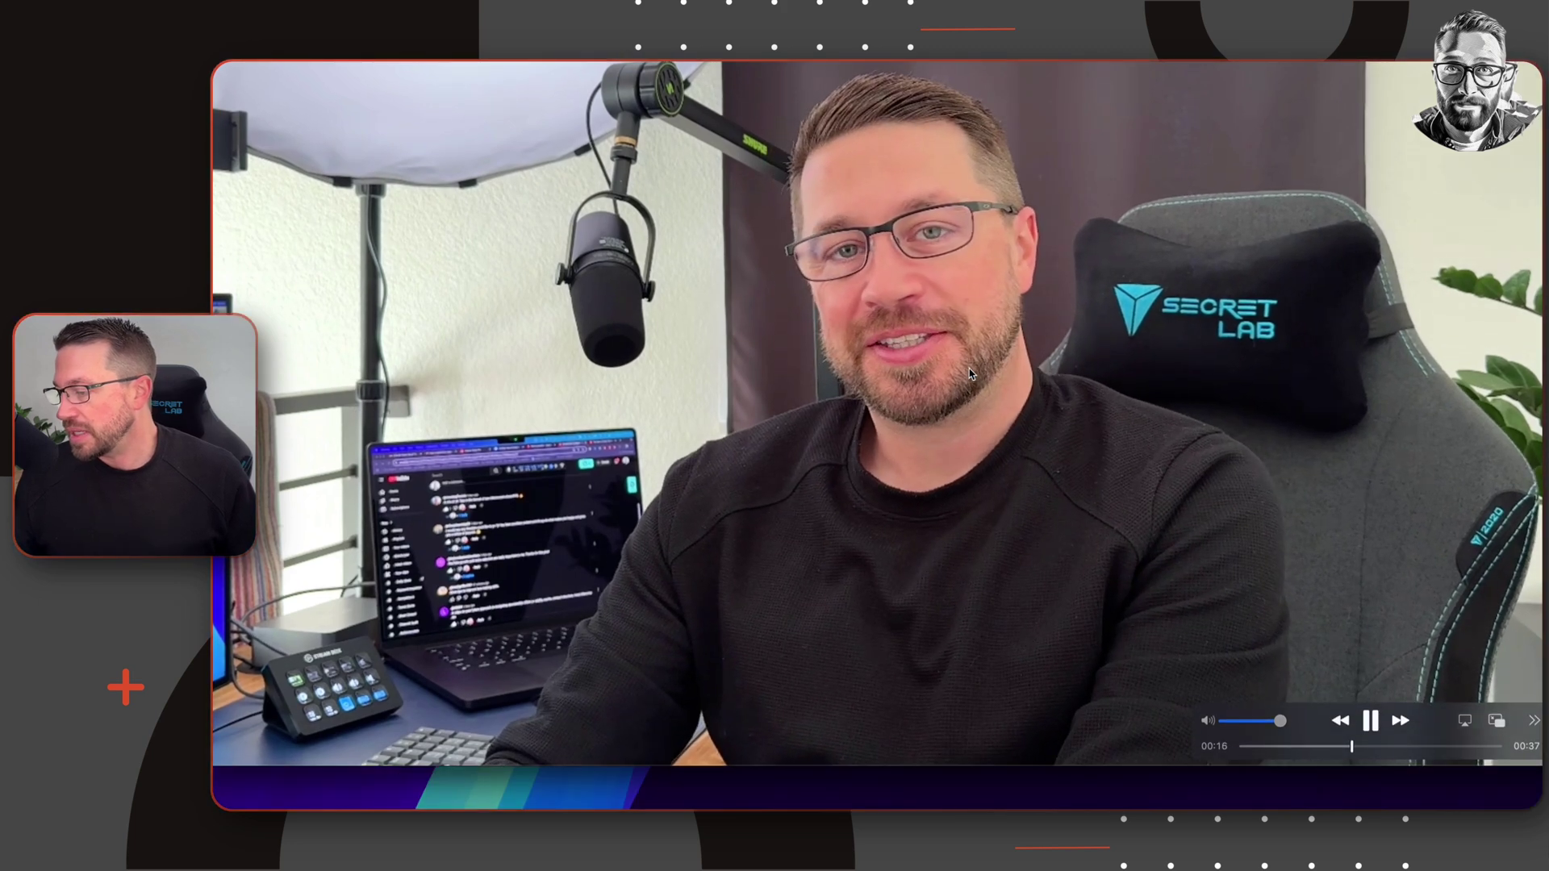
key(super+w)
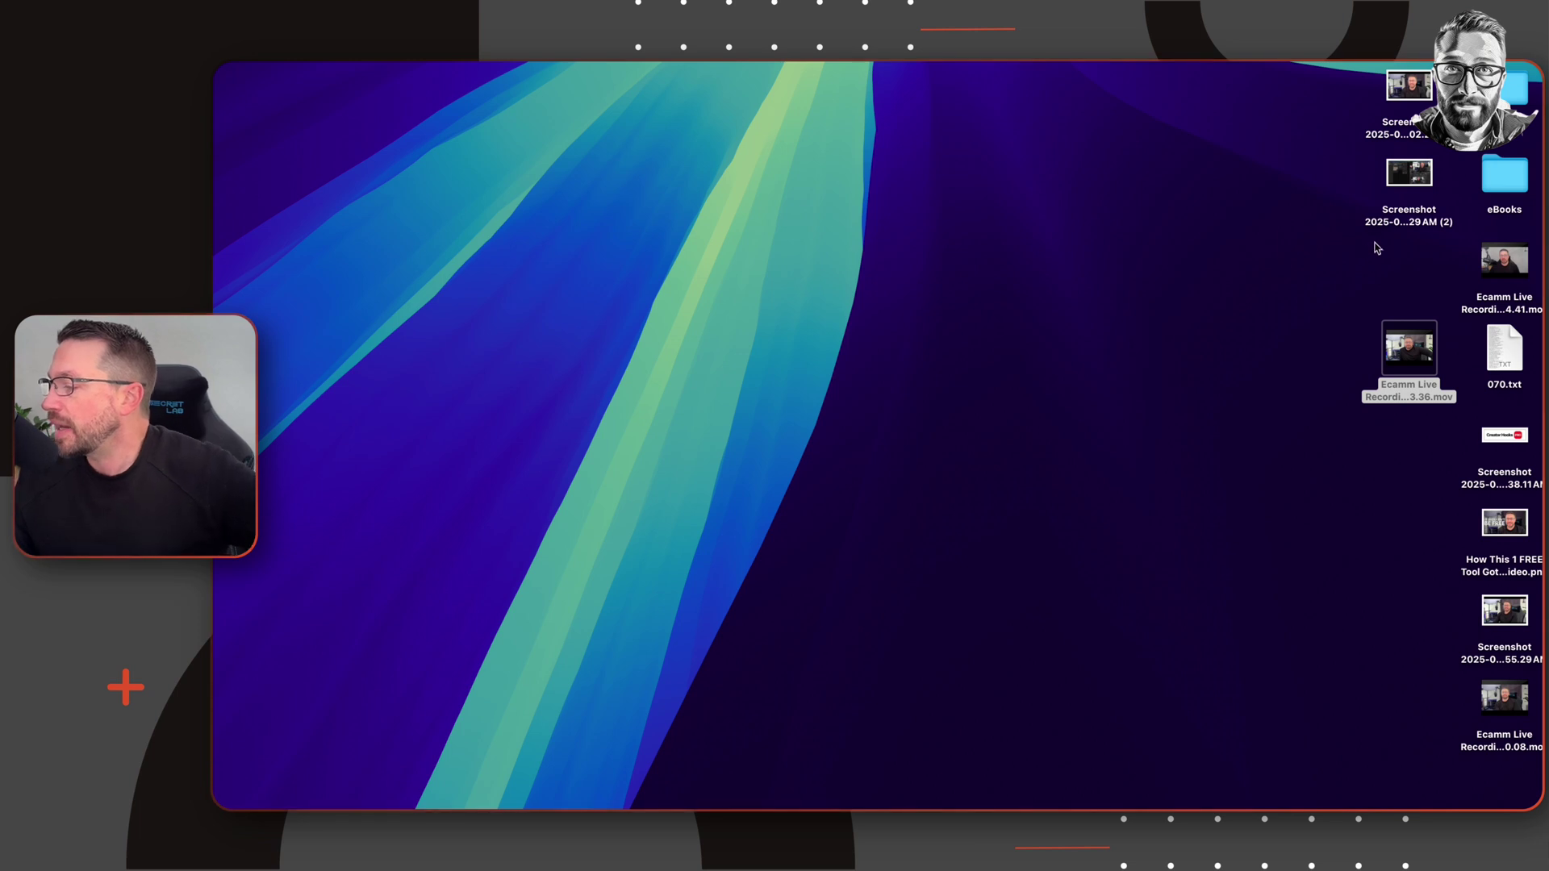
Preview the blurred-background screenshot on the desktop and close it, and open the sharp-background studio screenshot for comparison.
click(1404, 95)
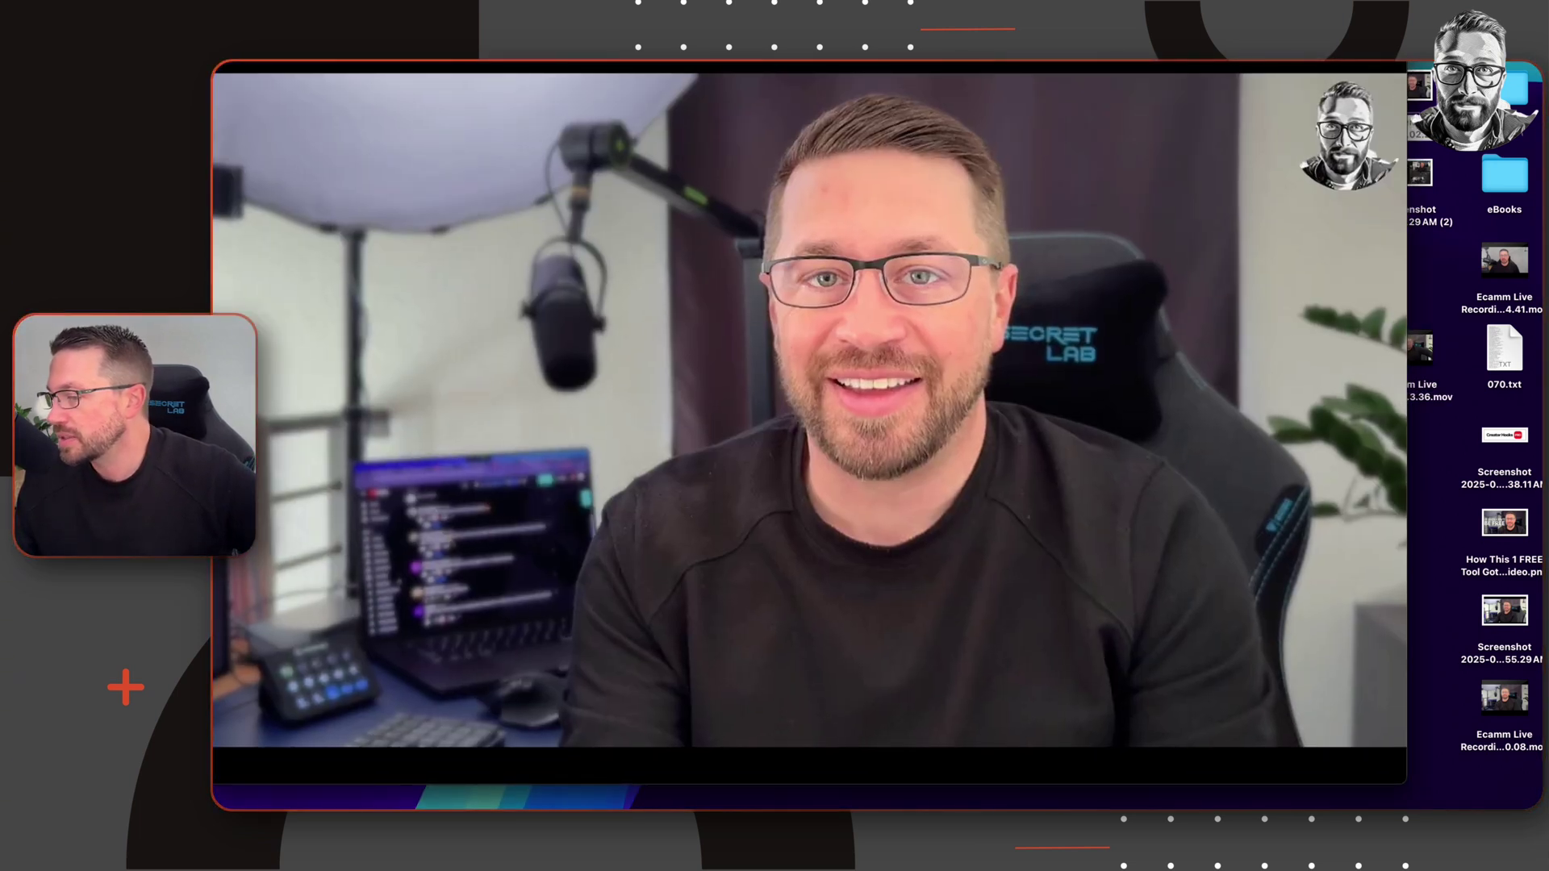
key(super+w)
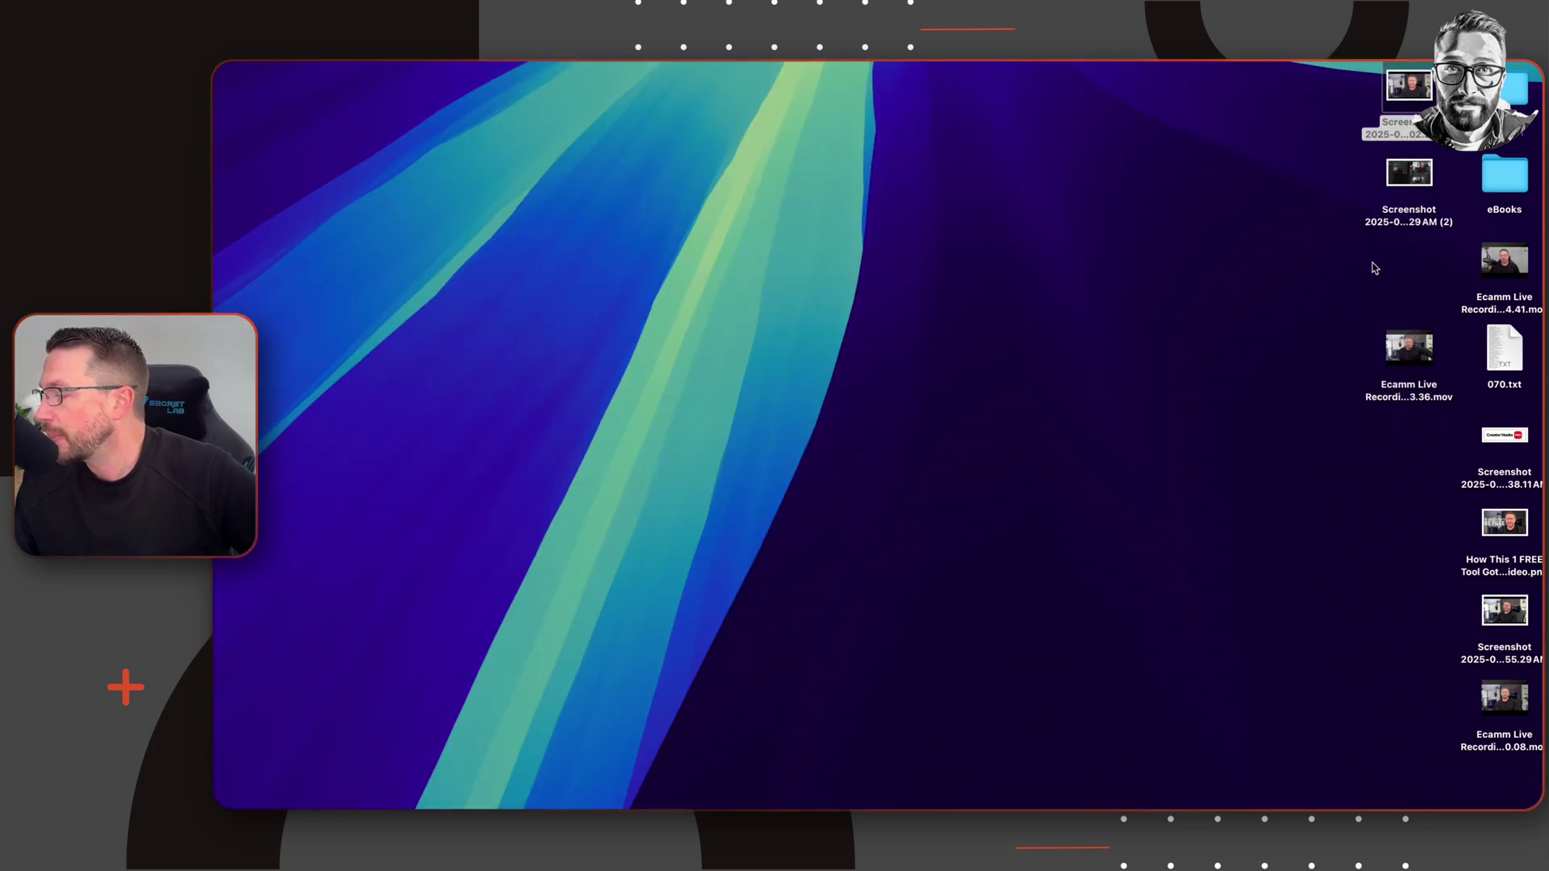
double_click(1515, 613)
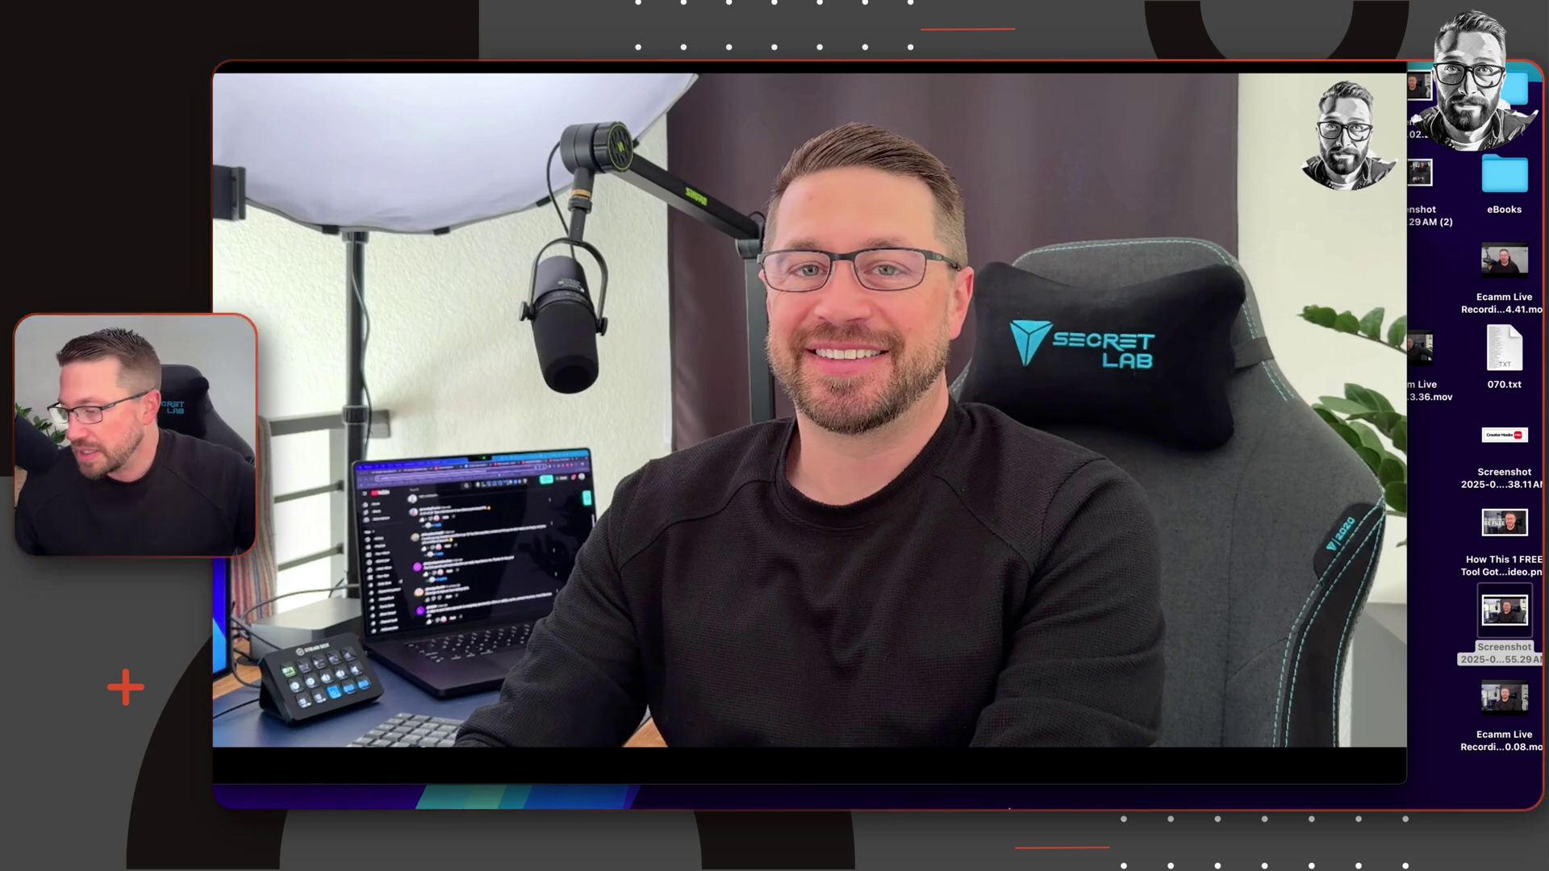
mouse_move(1003, 801)
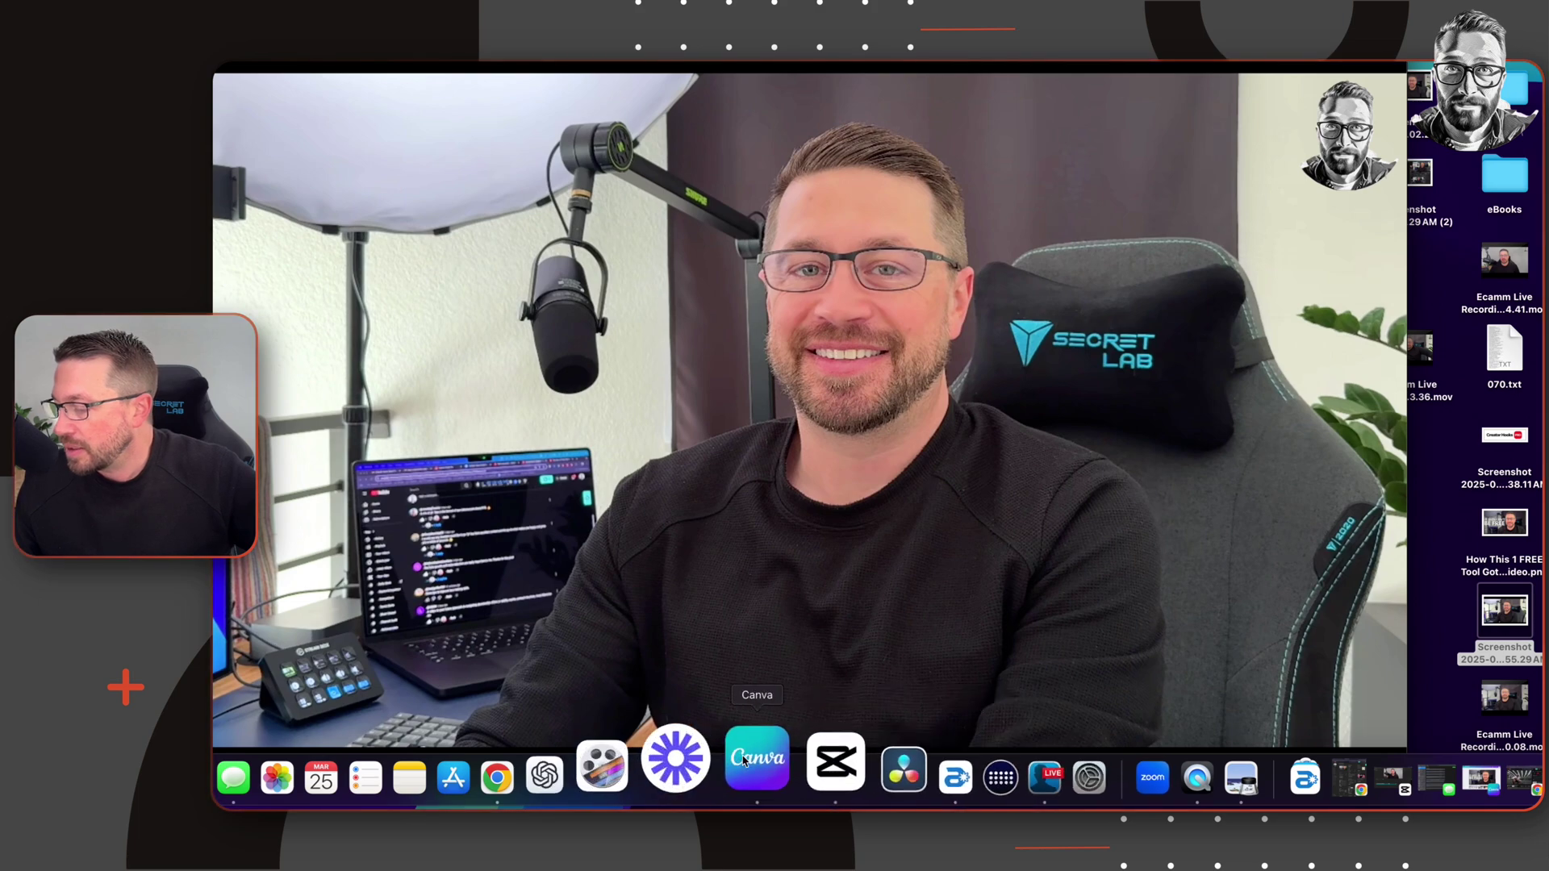
Switch to Canva and duplicate page 2, the "HERE'S THE PROOF" thumbnail.
click(748, 758)
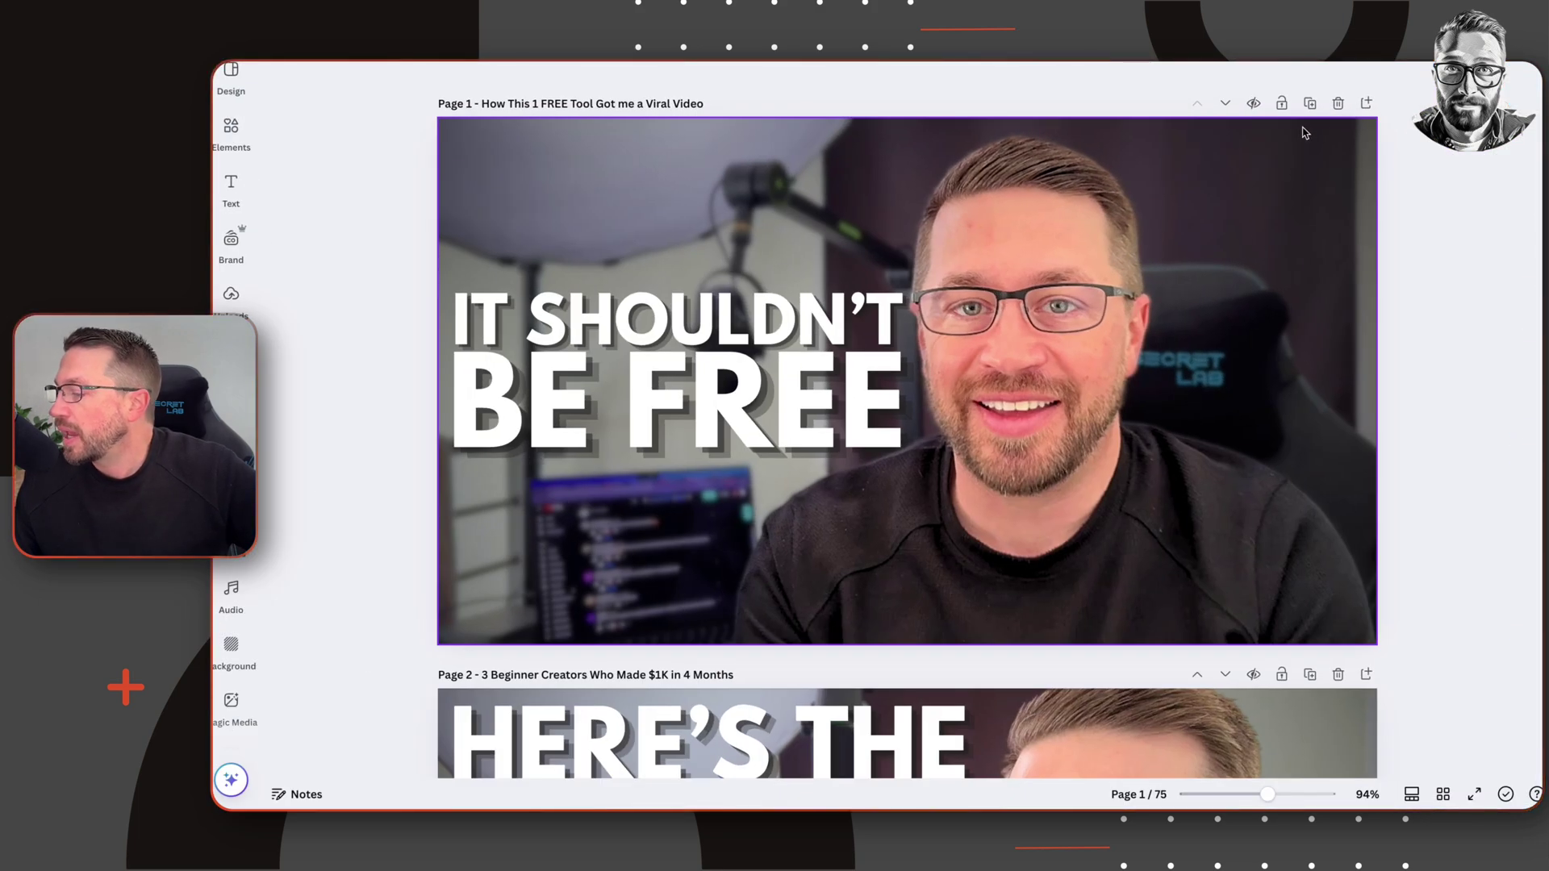
scroll(1381, 249, down, 7)
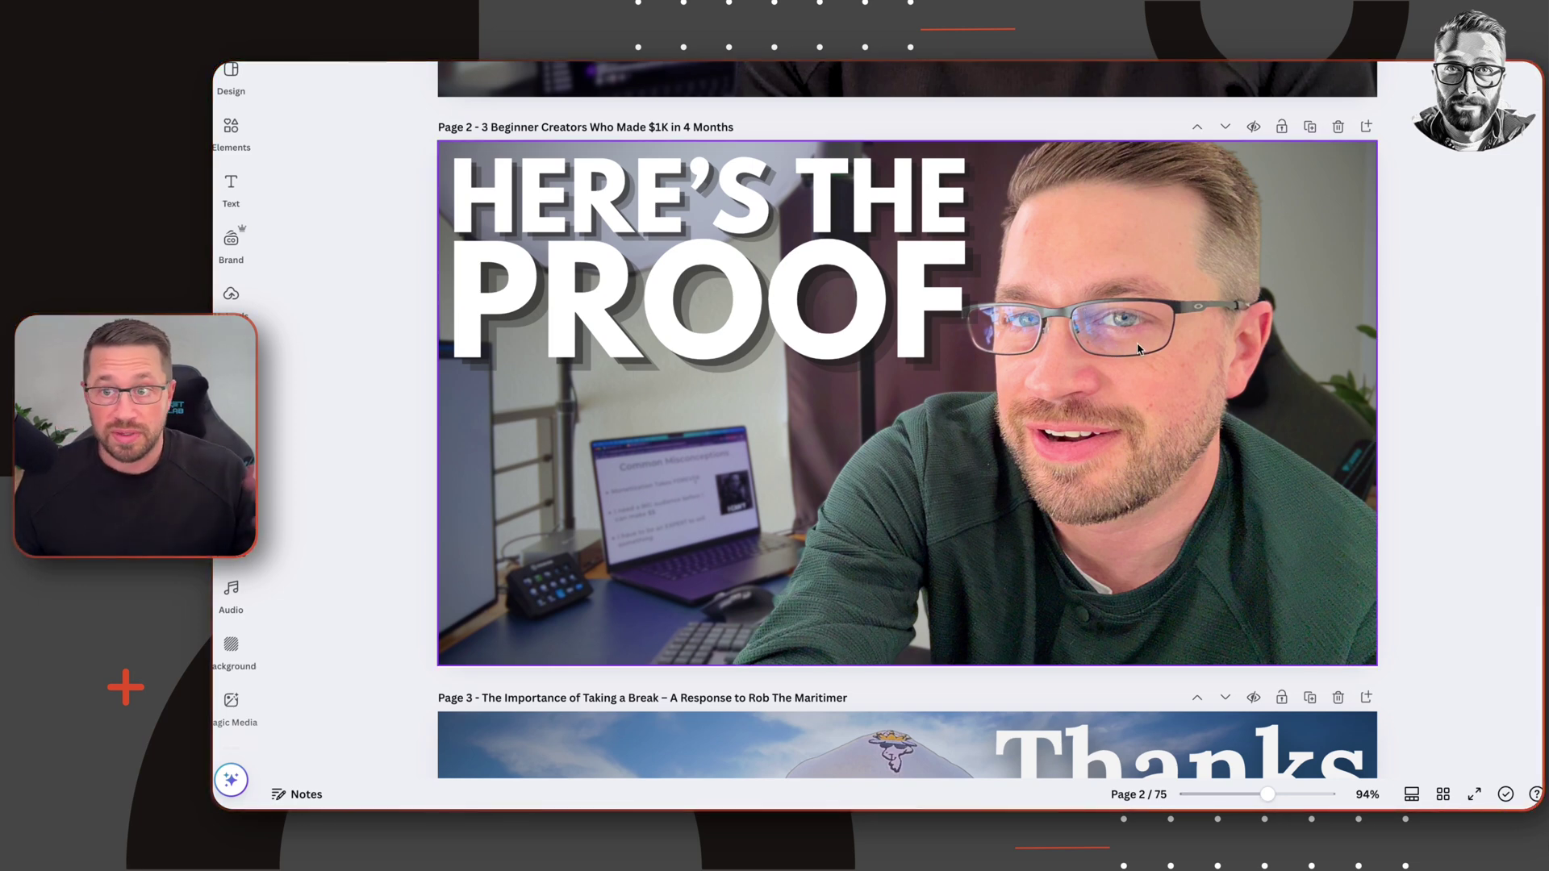
click(1311, 132)
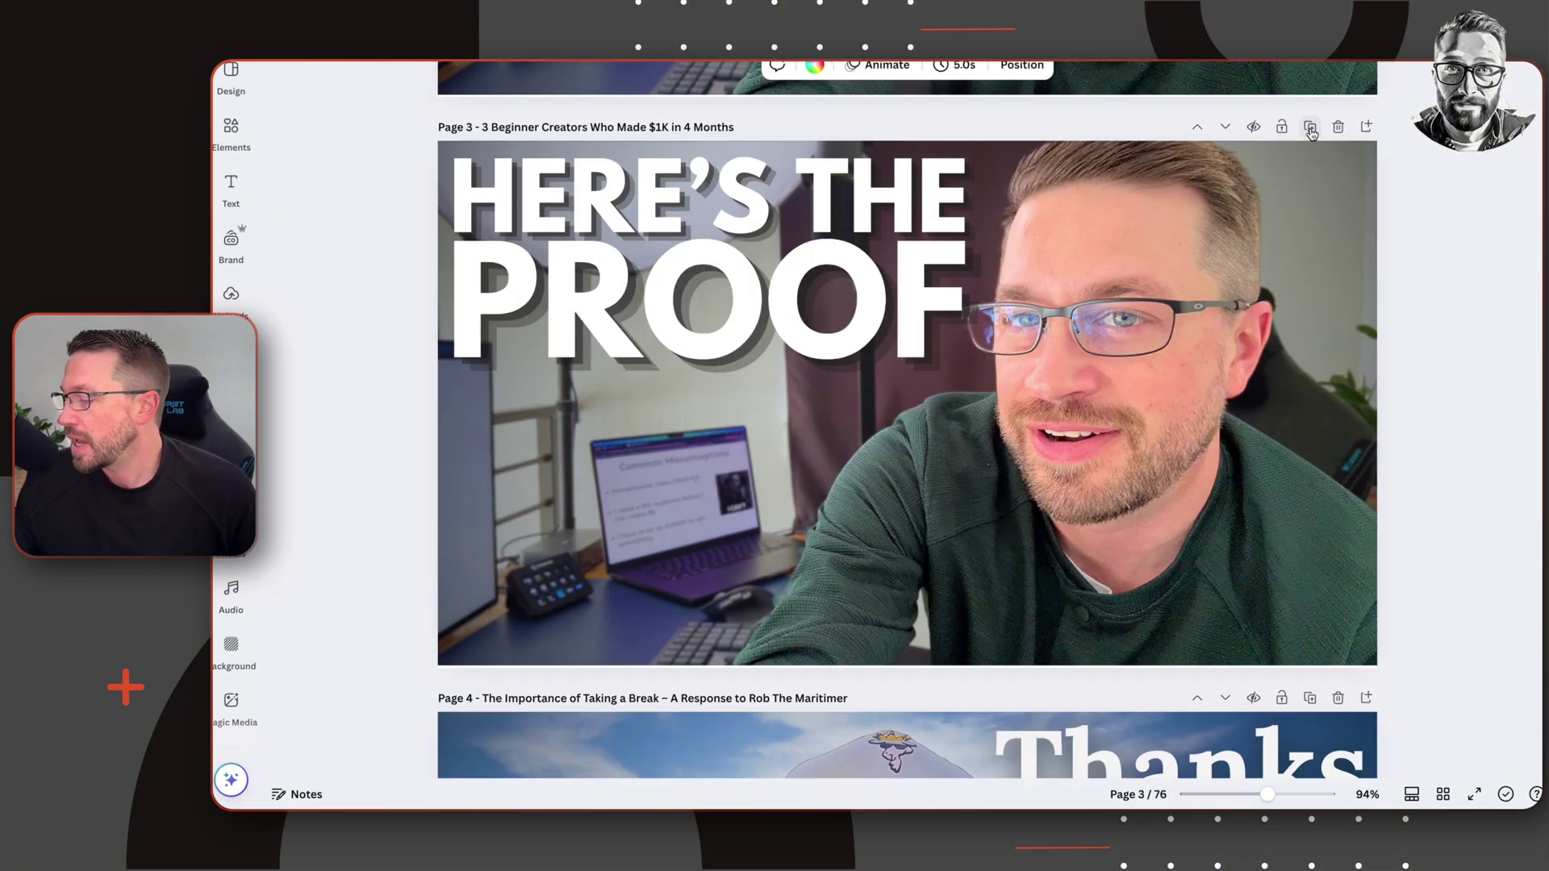
Delete the cut-out portrait and the background photo from page 2, keeping only the "HERE'S THE PROOF" text.
scroll(1253, 498, up, 6)
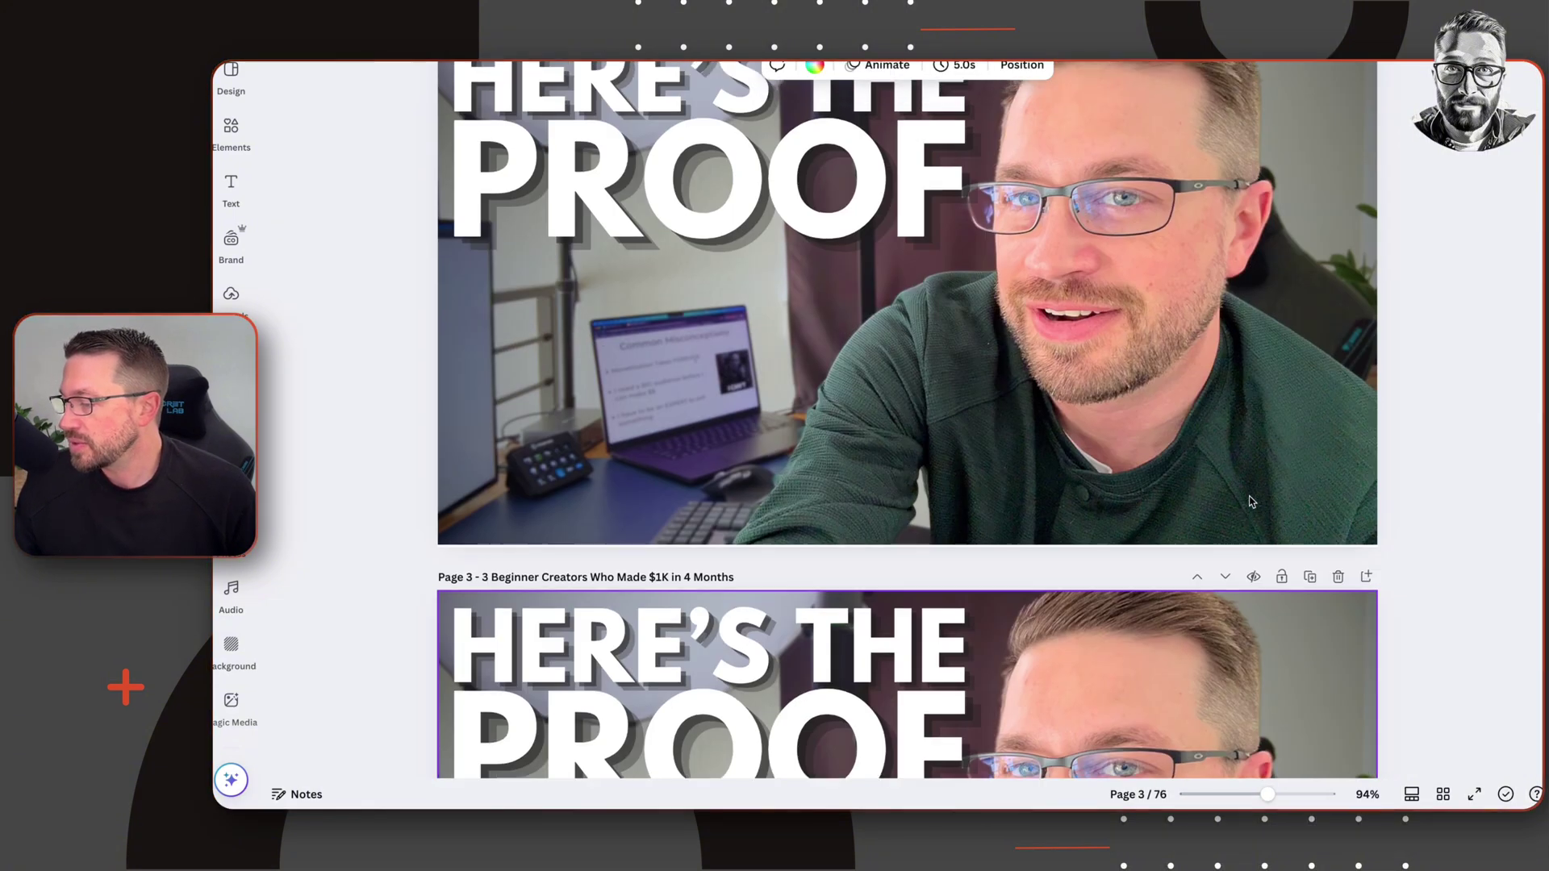
click(1160, 361)
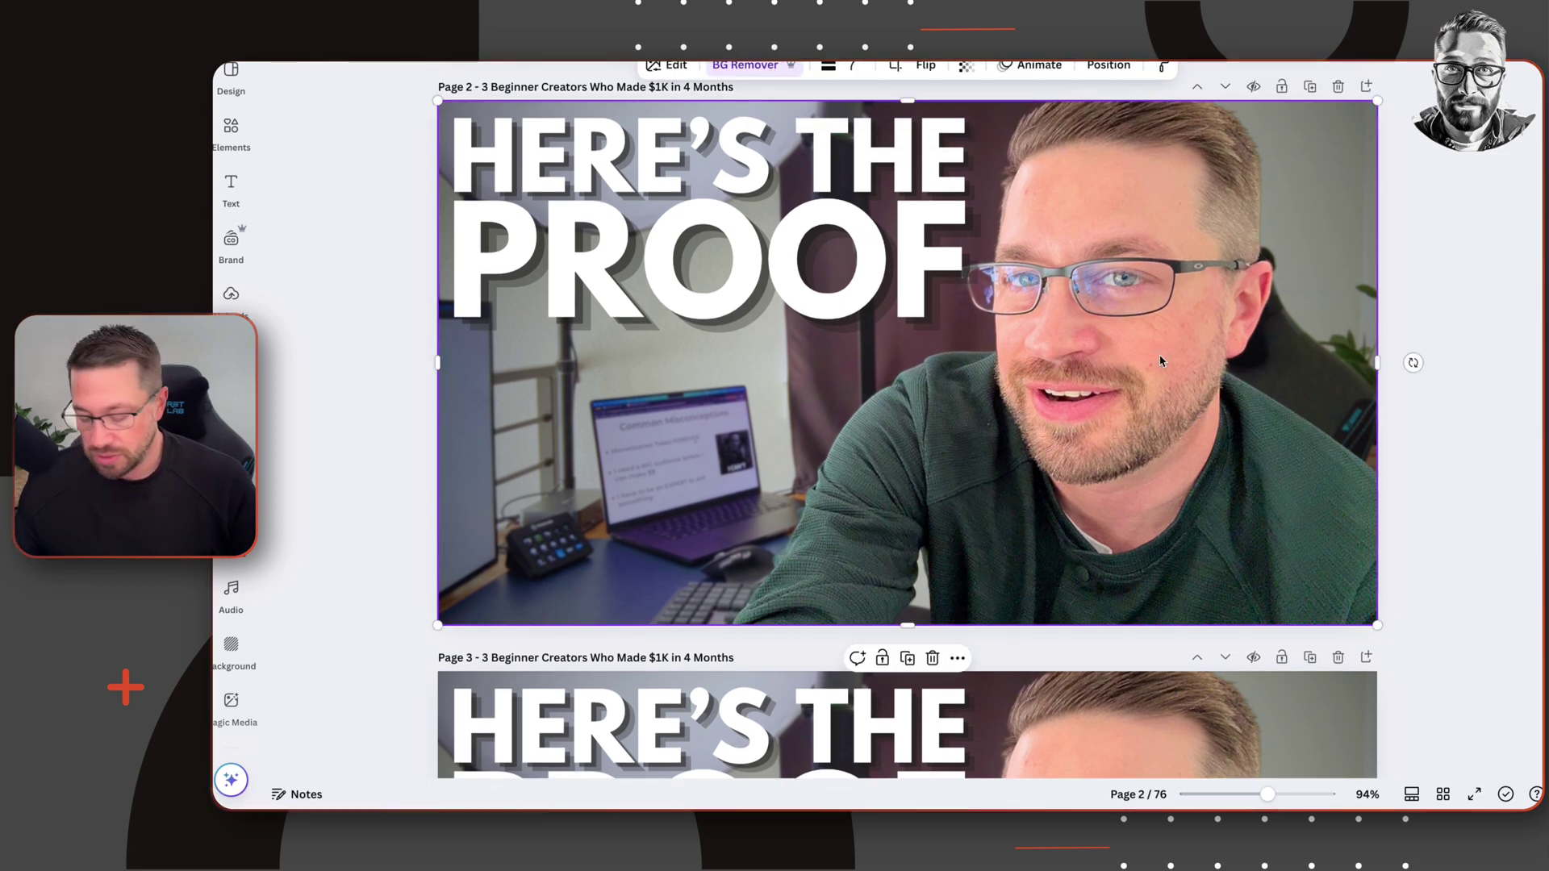
key(Escape)
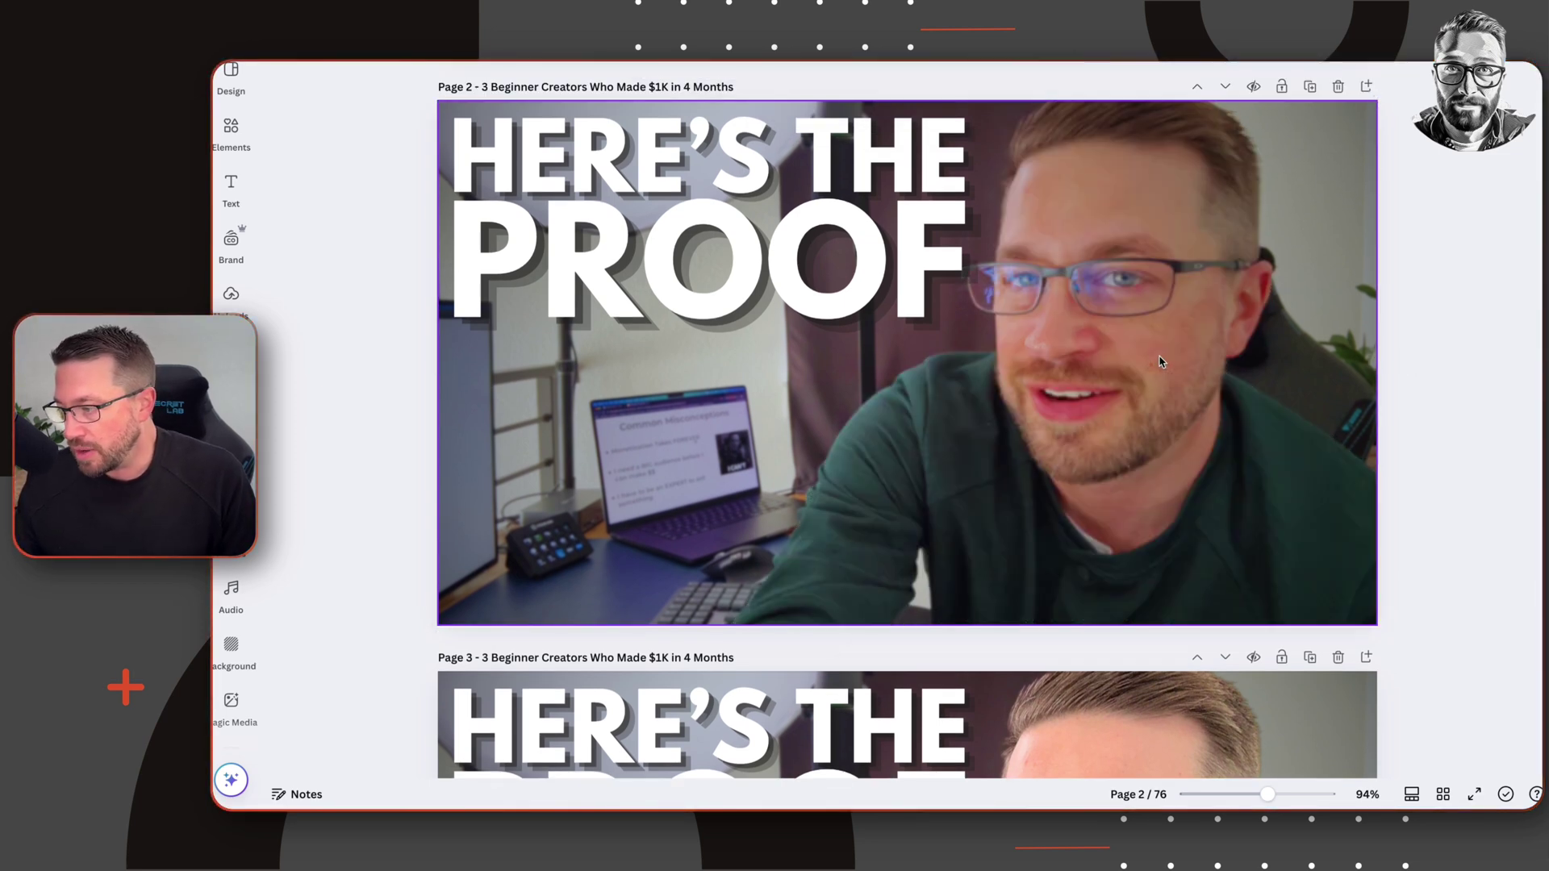
click(1160, 360)
key(Delete)
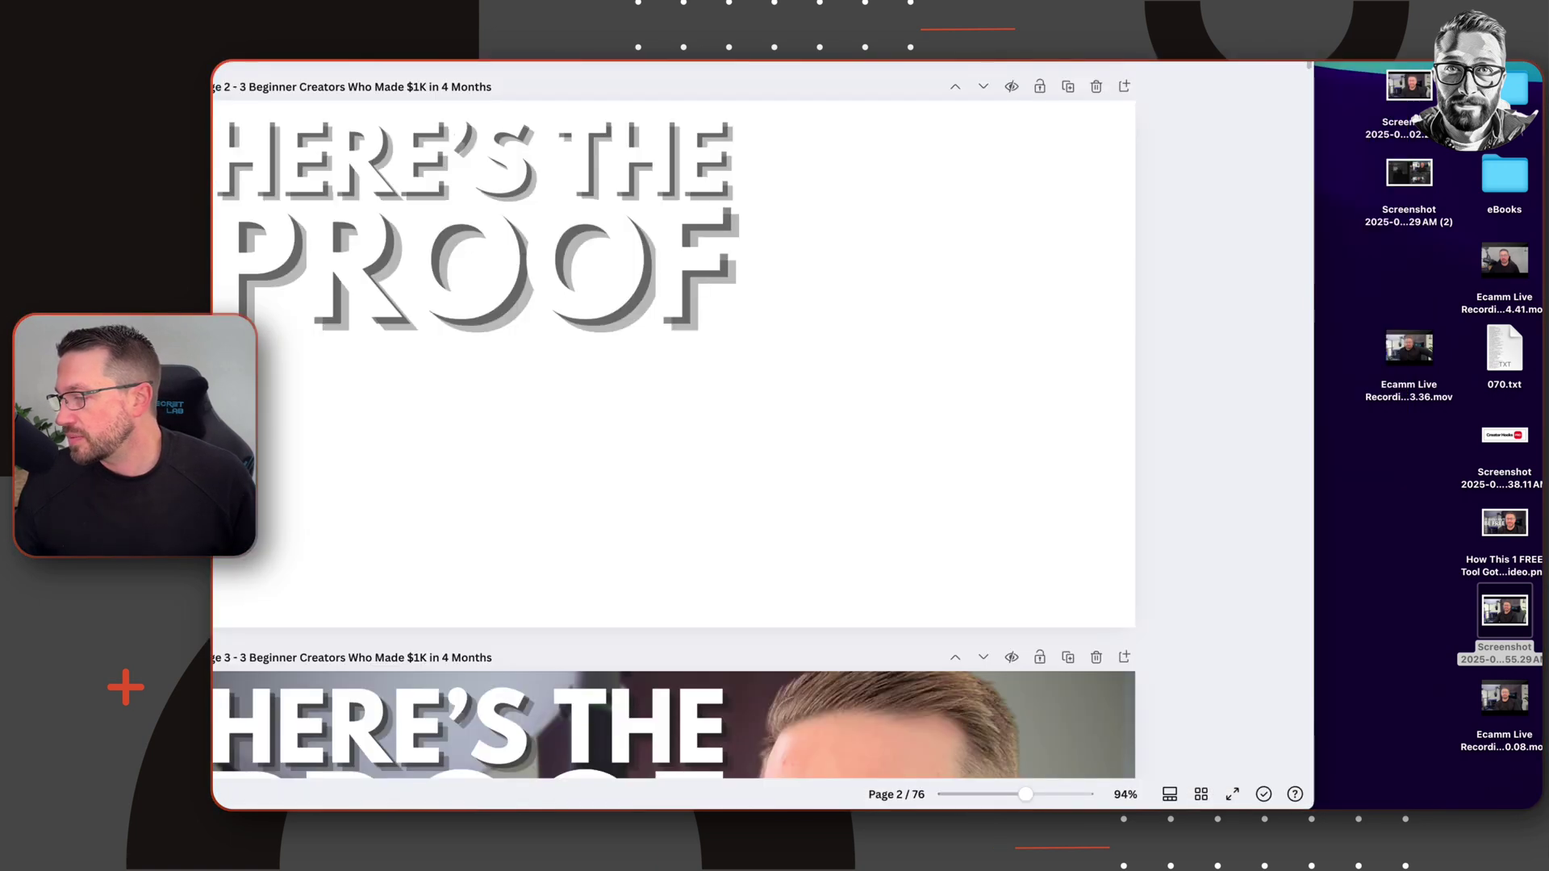
Add the sharp-background studio screenshot from the desktop to page 2 and crop away the black bars above and below the picture.
drag(1505, 611, 871, 412)
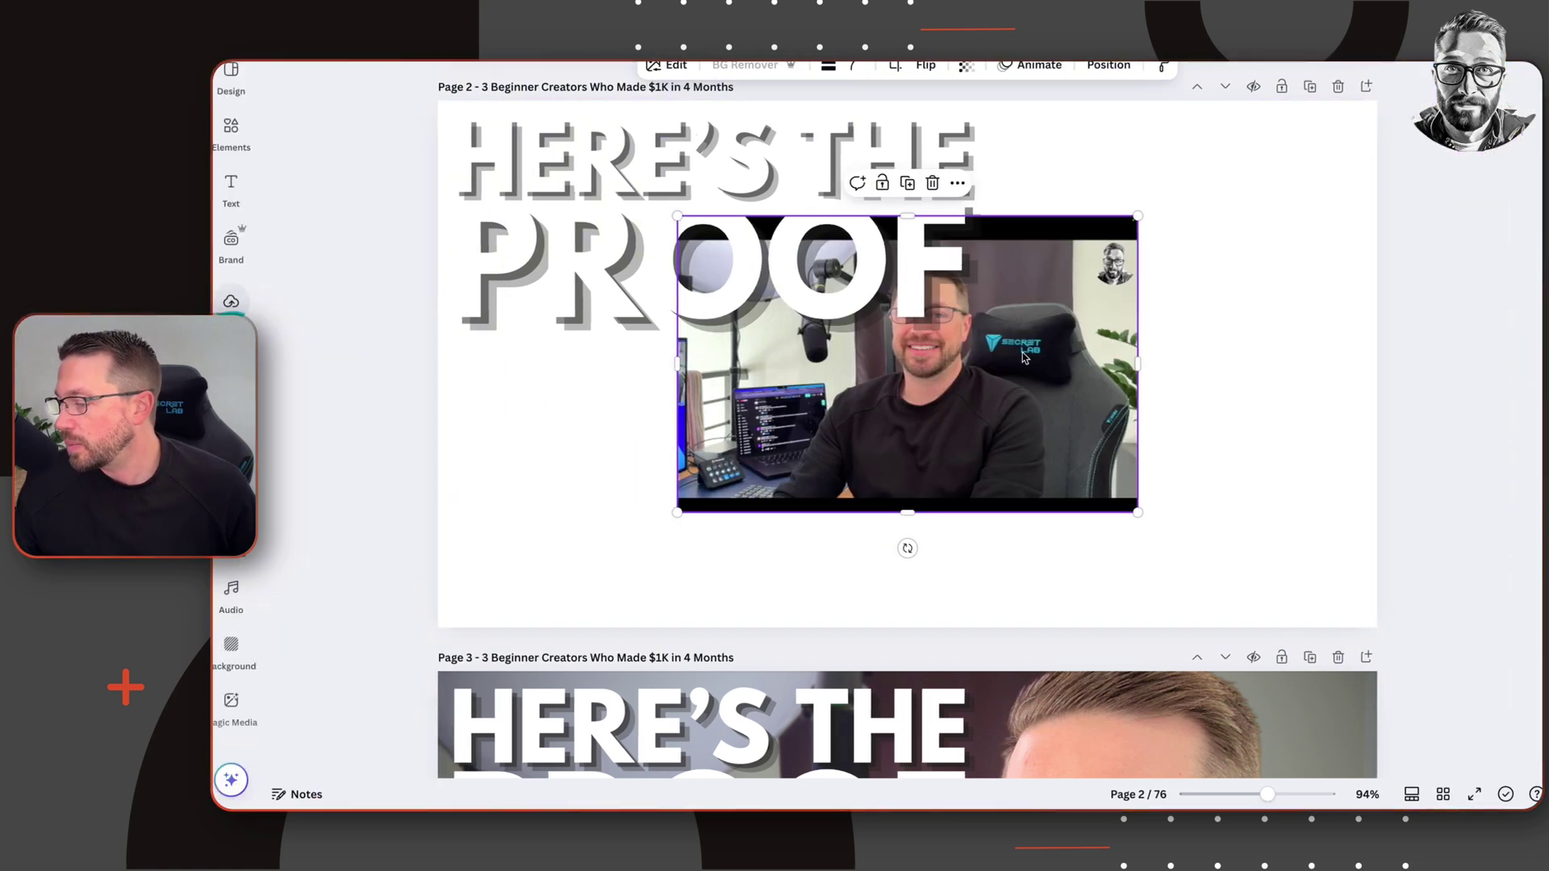
drag(948, 292, 1105, 375)
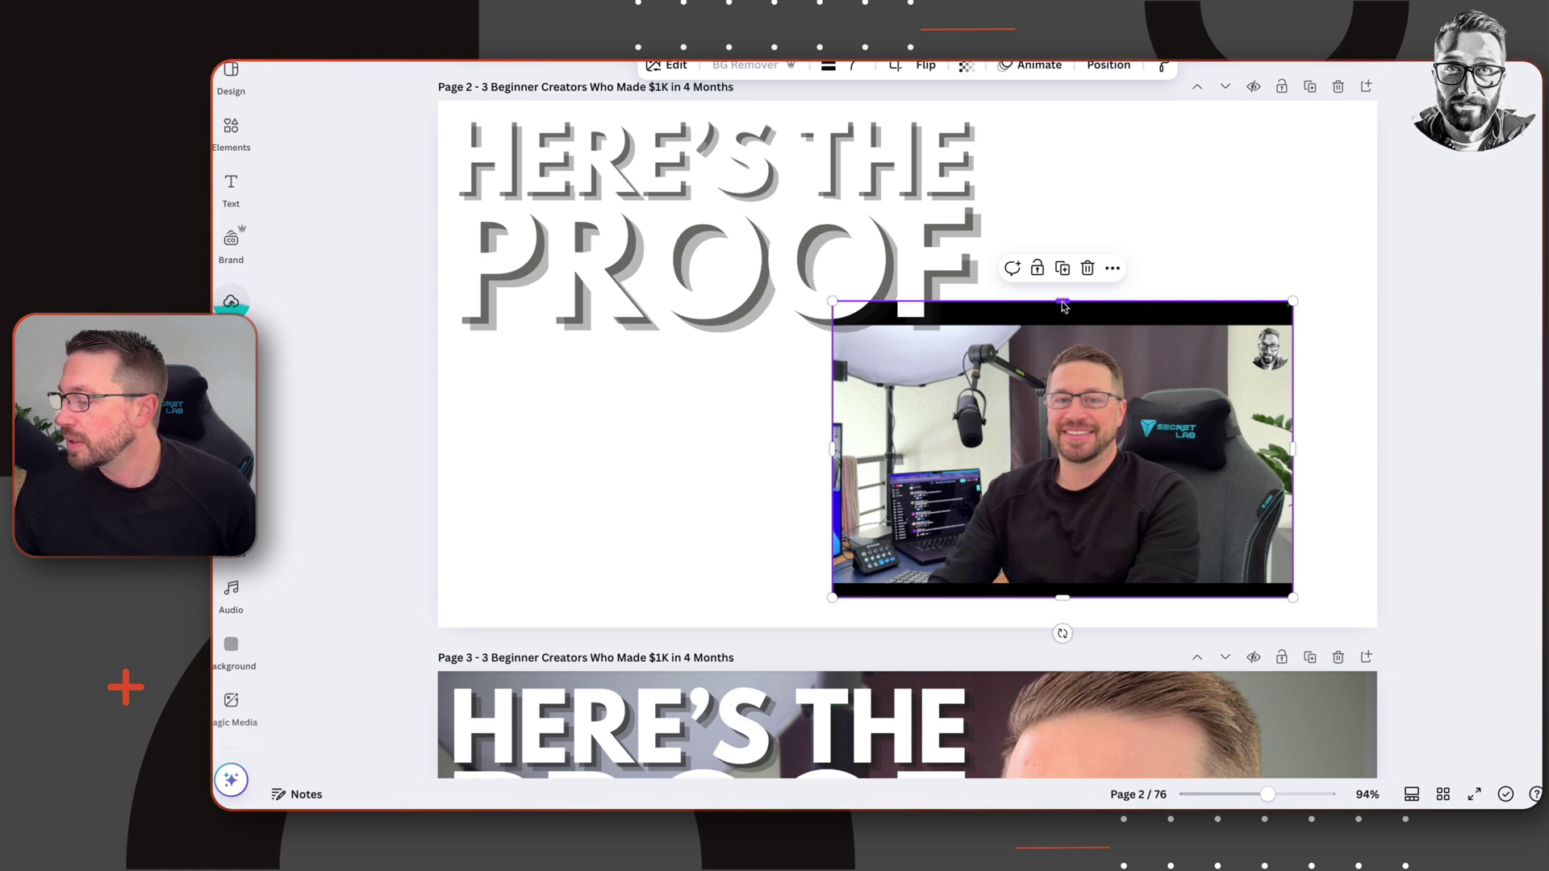
drag(1061, 305, 1074, 326)
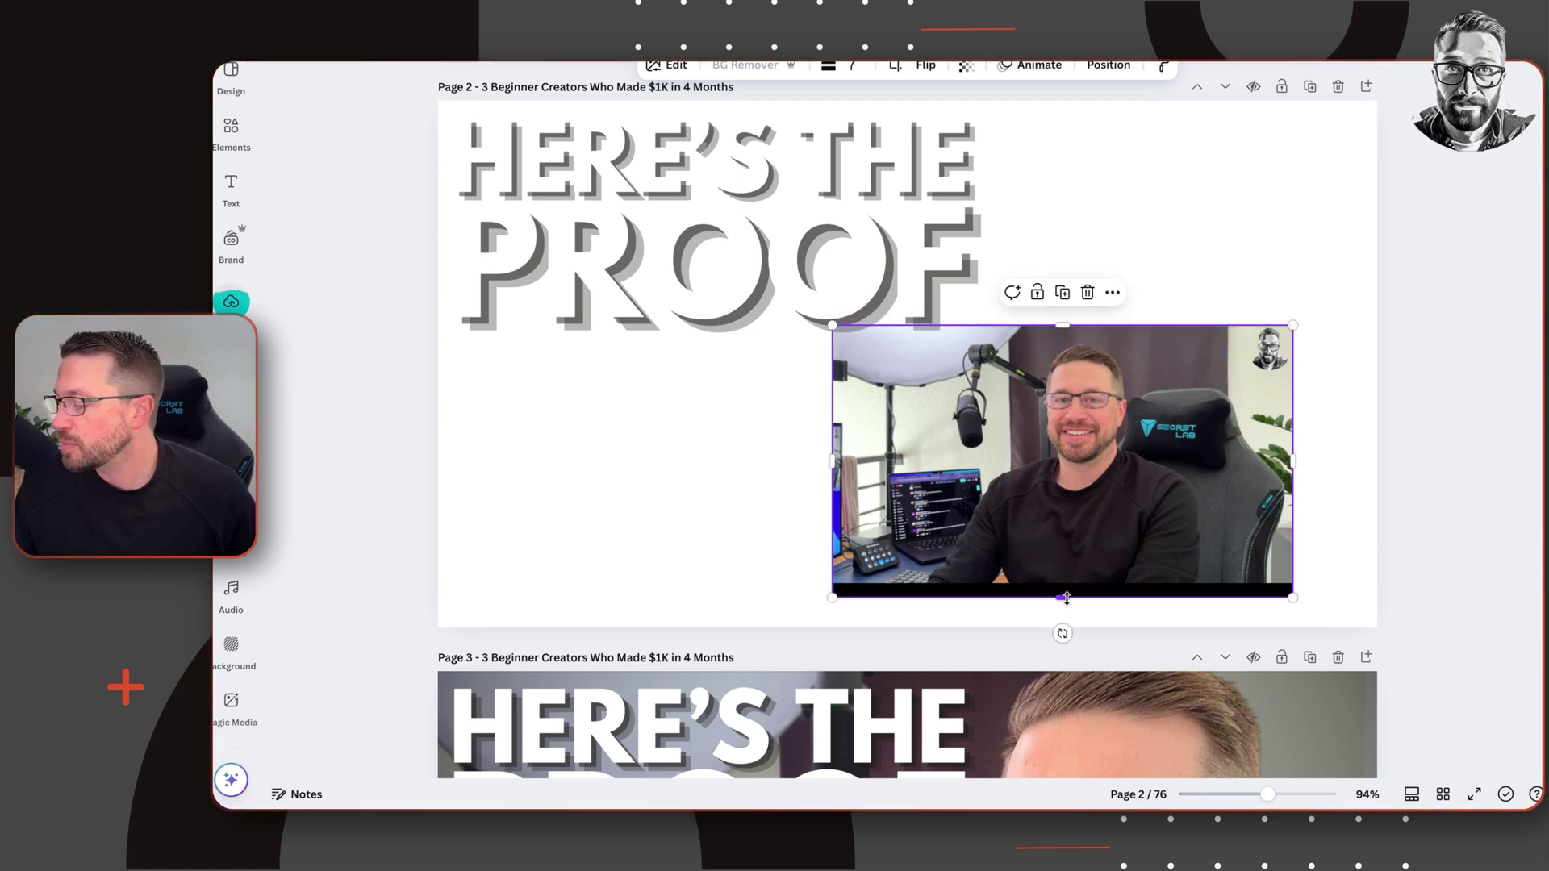
drag(1065, 594, 1063, 584)
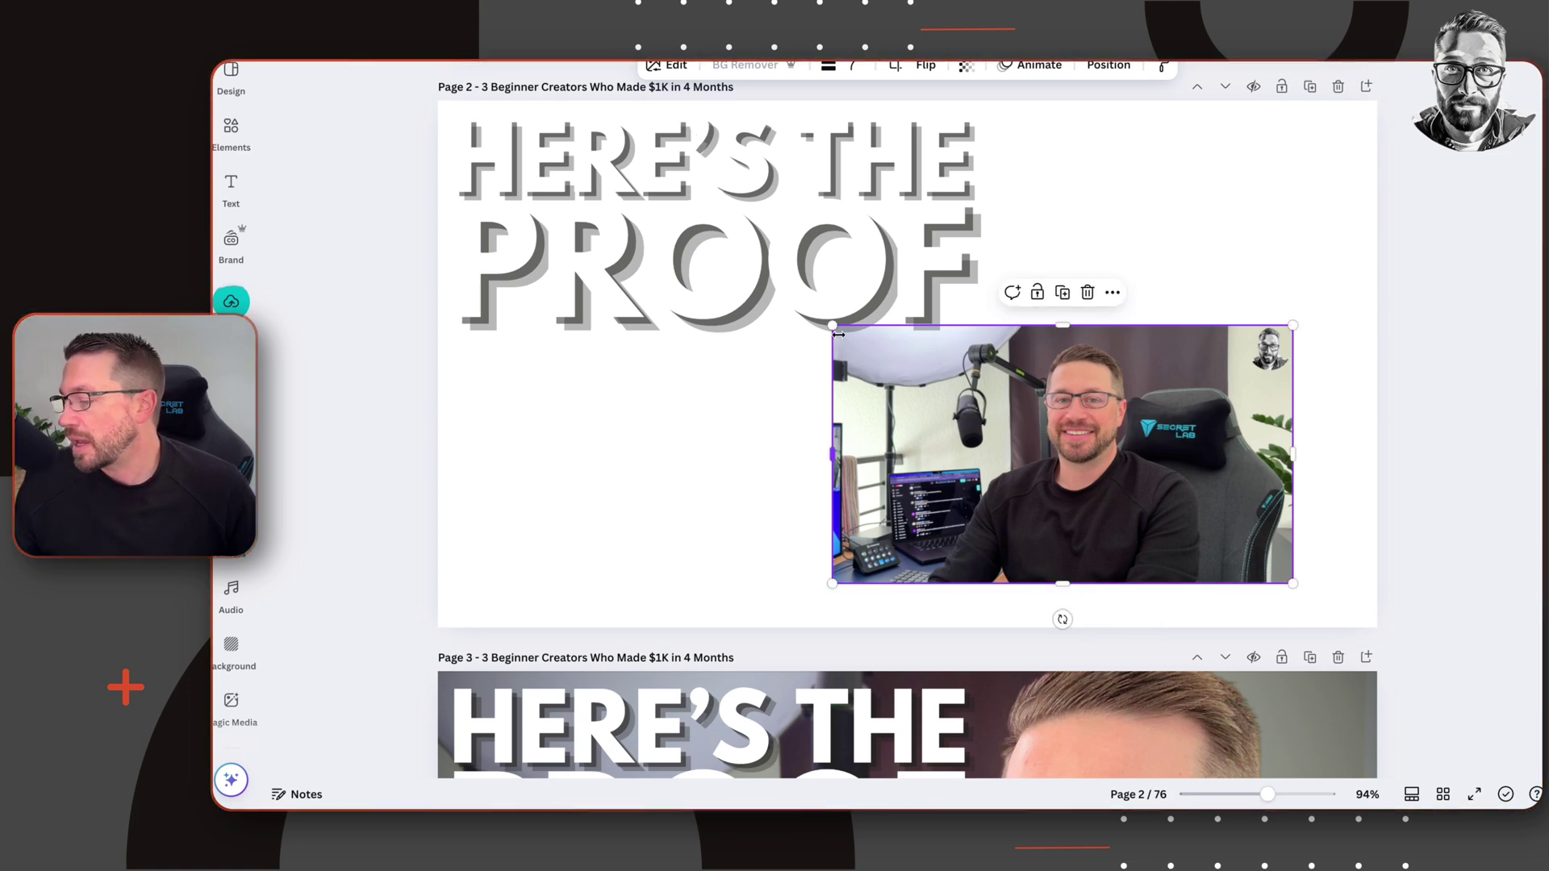
Enlarge the screenshot to cover the whole of page 2 and reposition it so the head is fully inside the page.
drag(834, 328, 299, 146)
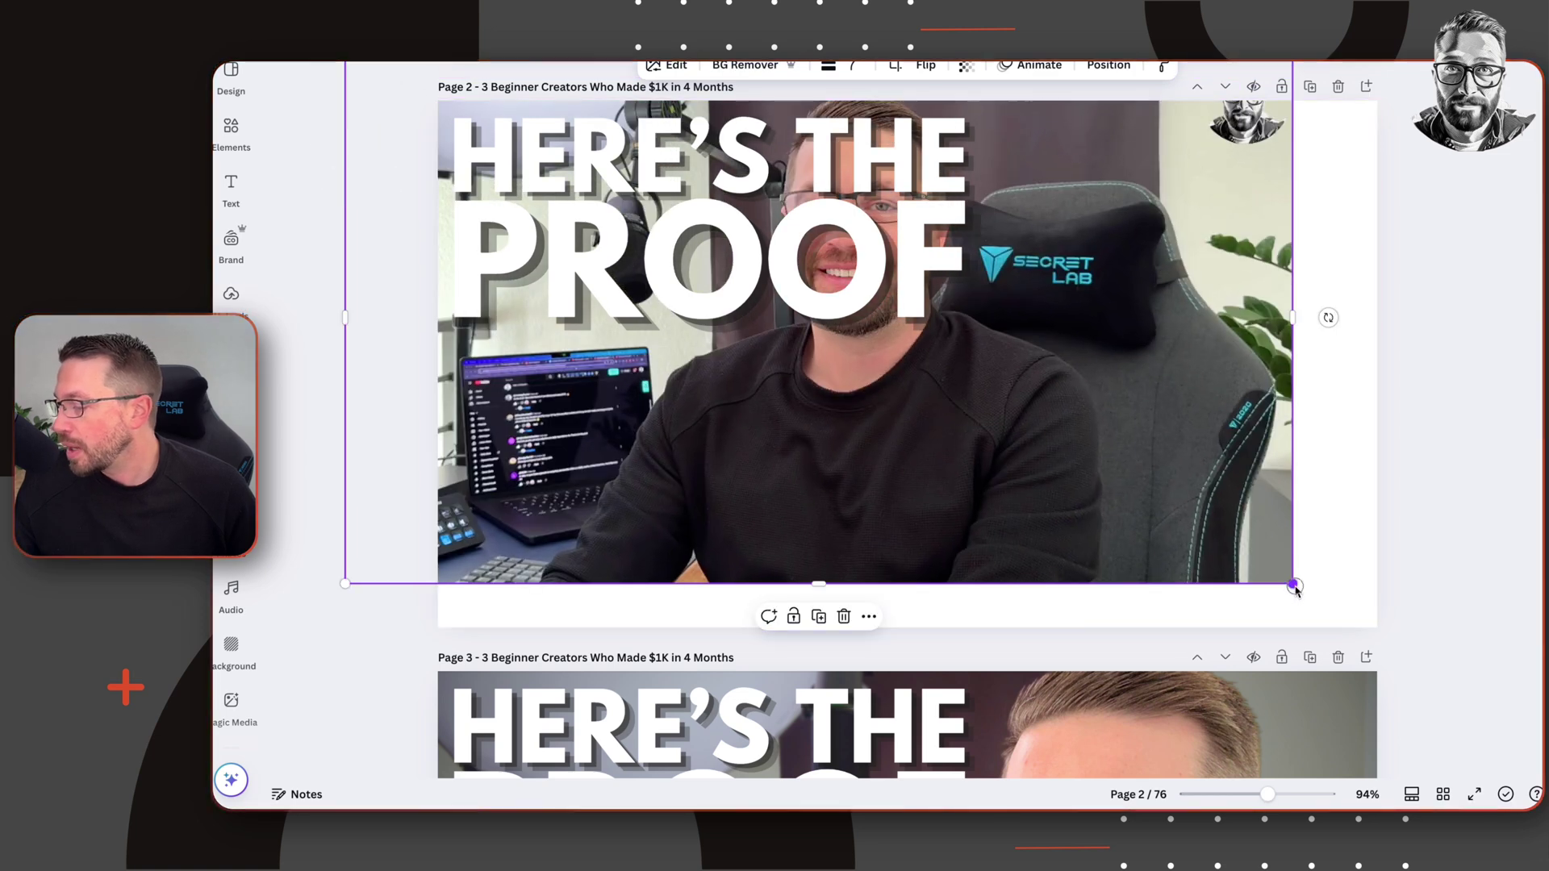
drag(1295, 579, 1452, 656)
drag(1072, 428, 1065, 482)
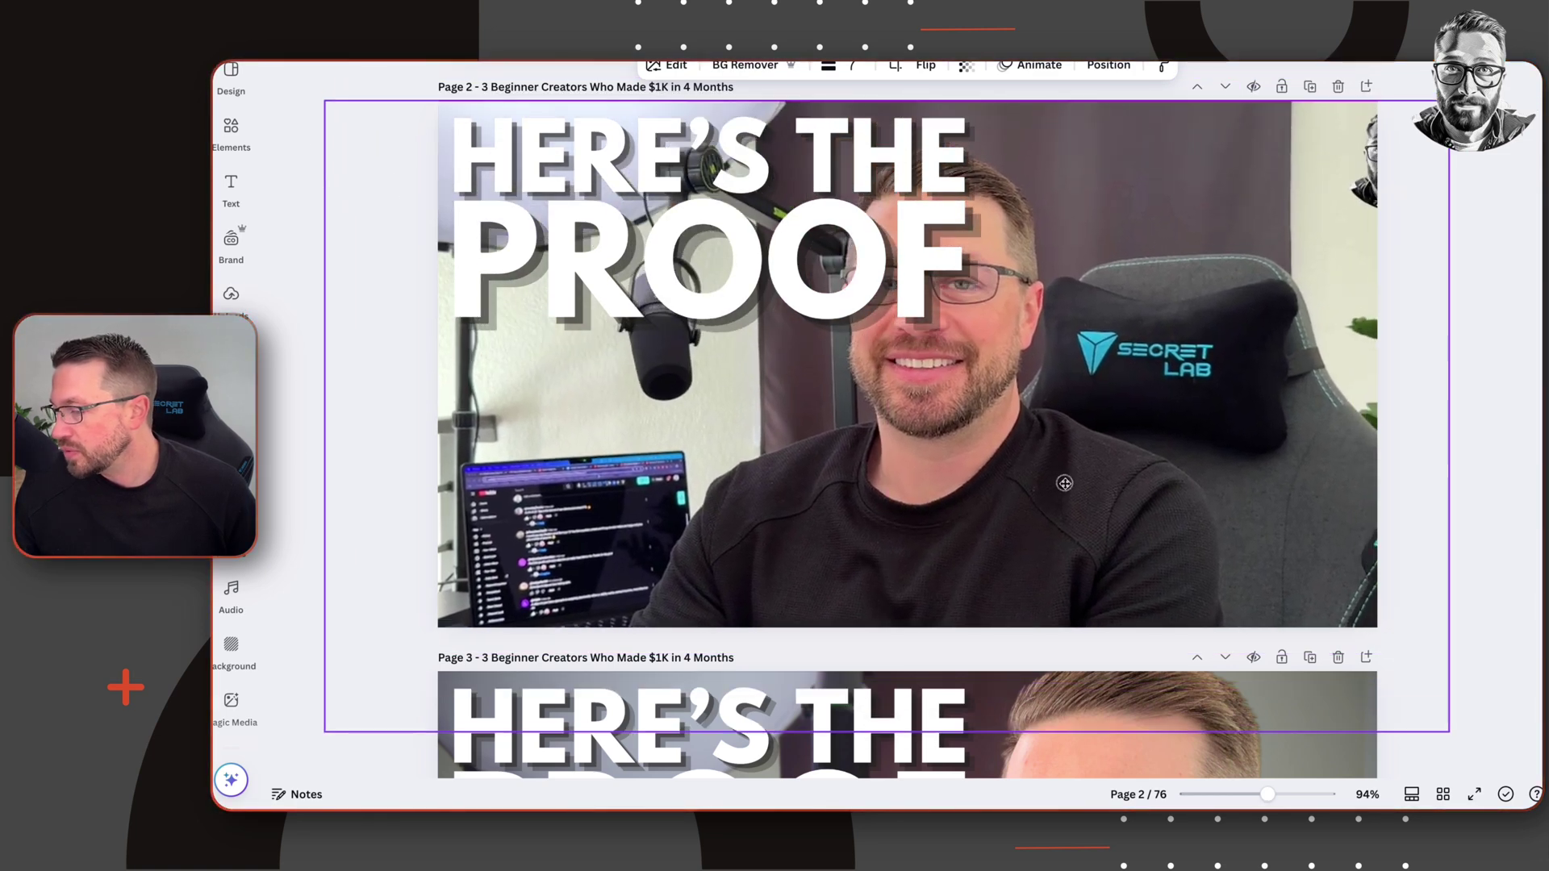
Move the photo above the PROOF and HERE'S THE text in page 2's layer order, and deselect everything.
click(1102, 73)
drag(404, 250, 408, 292)
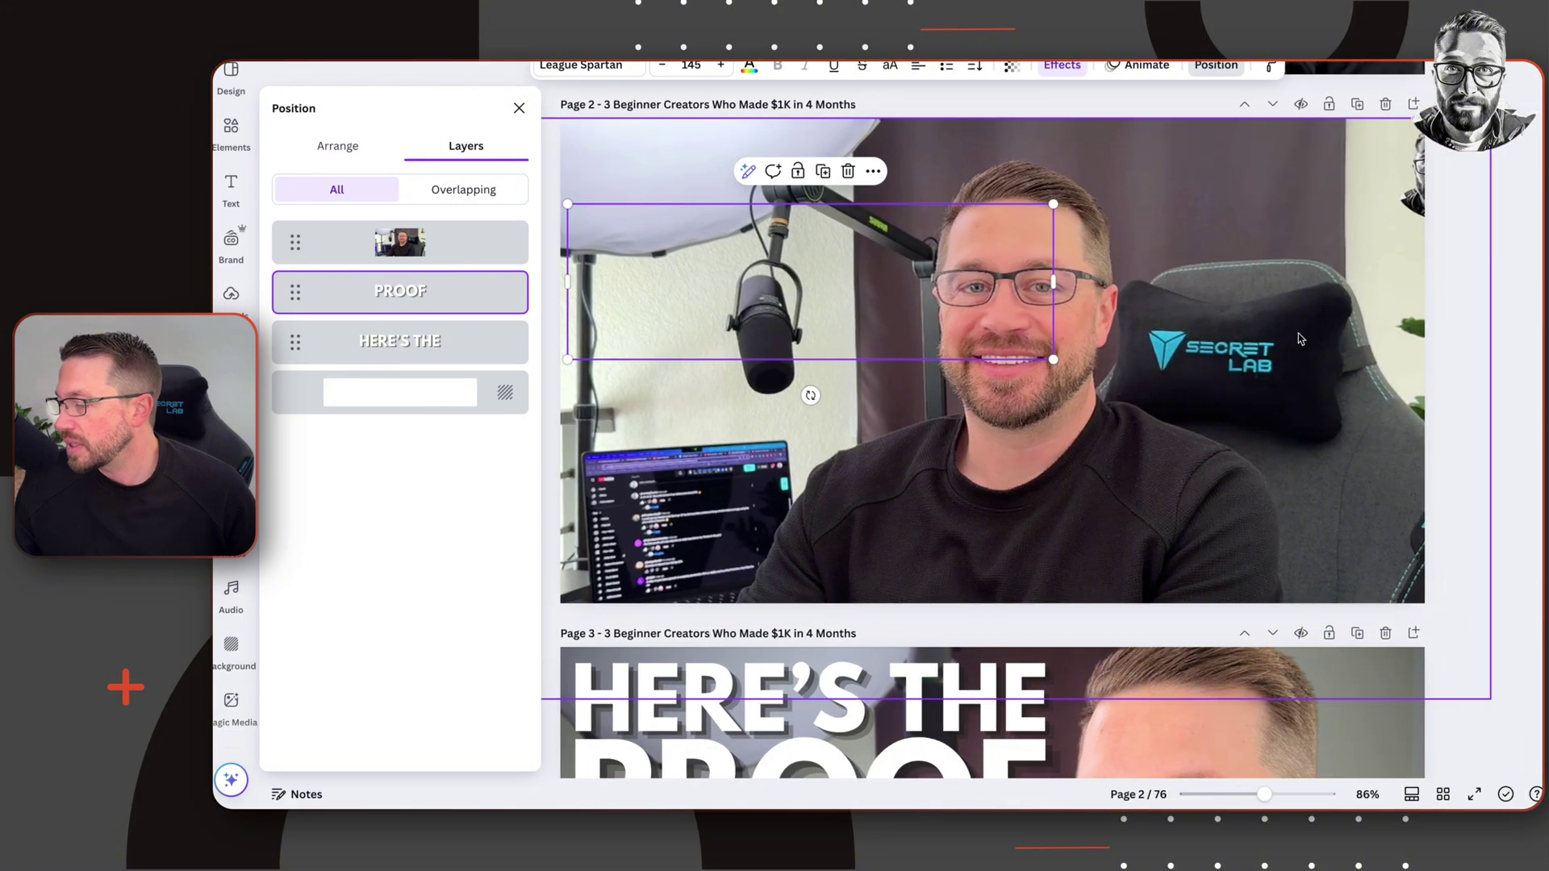
click(1517, 330)
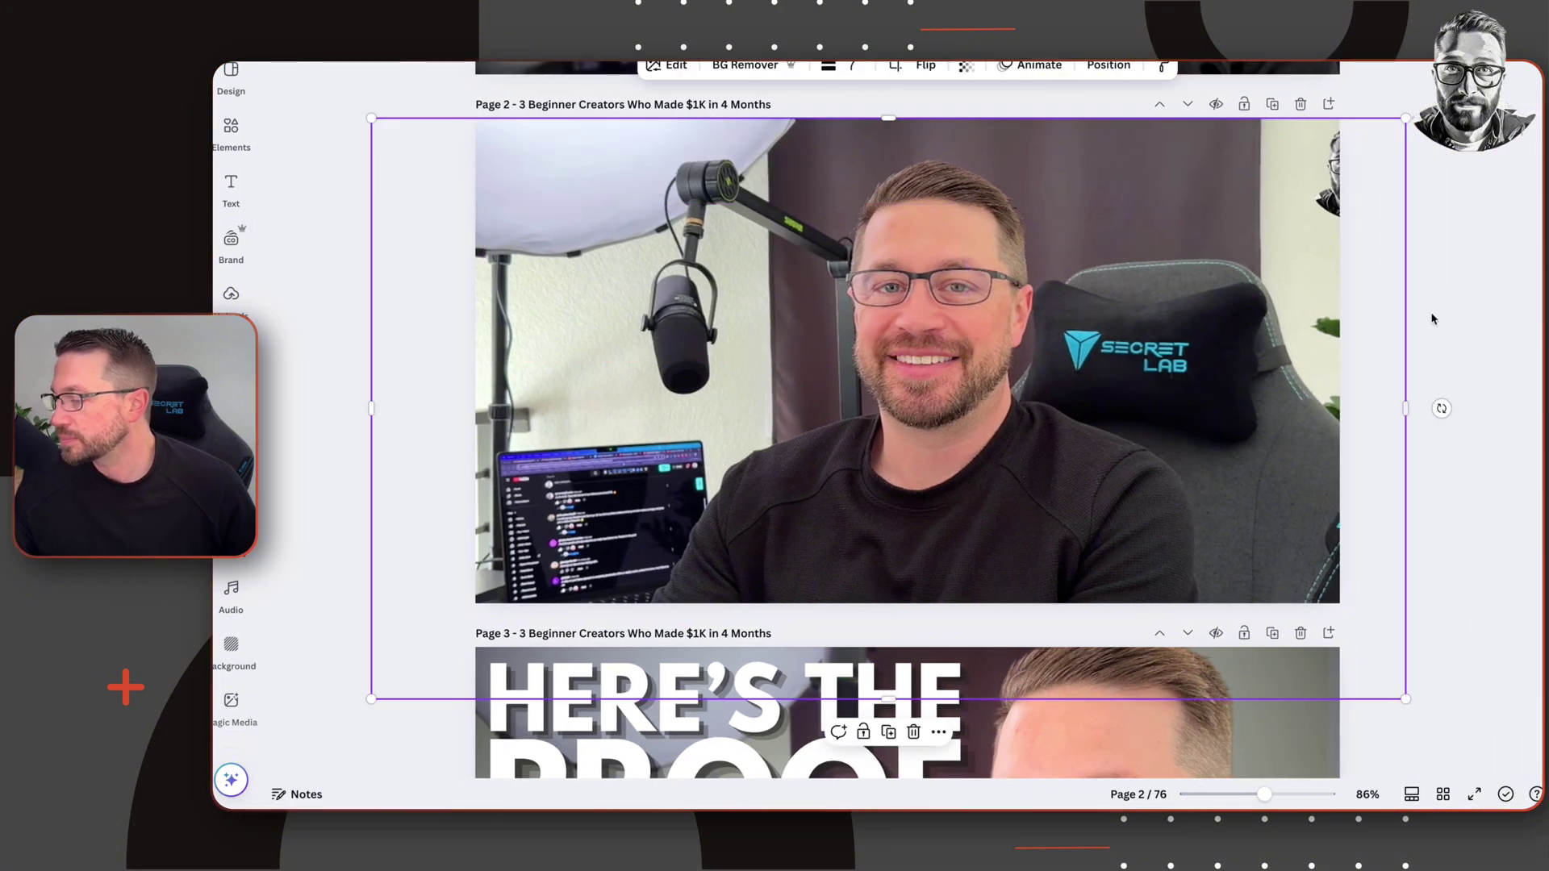
click(1462, 319)
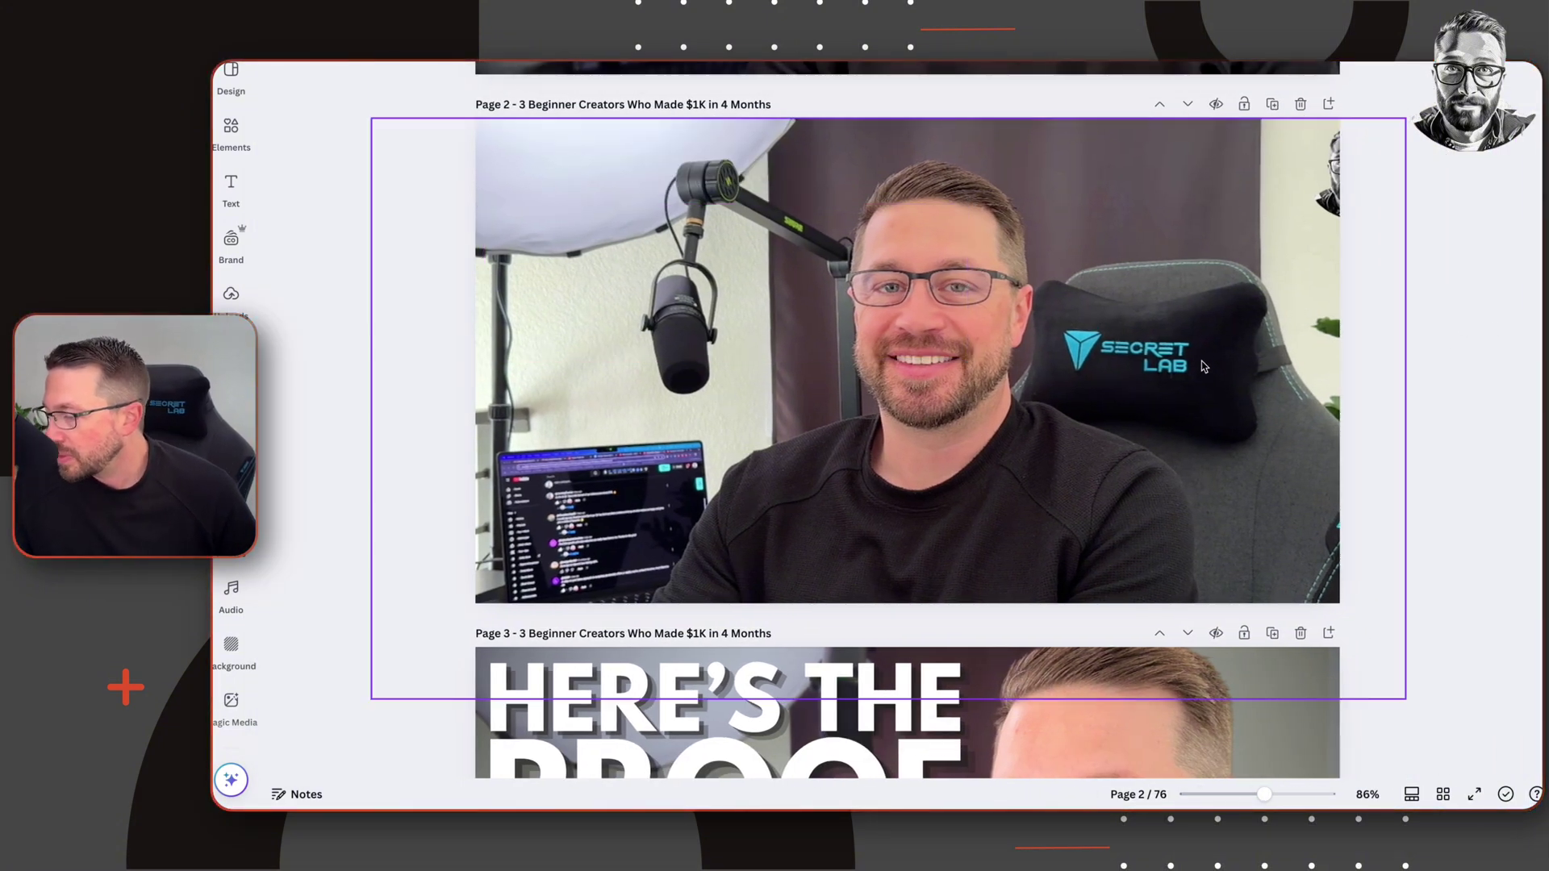
Reposition the photo on page 2 so the portrait sits slightly right of centre and the avatar logo falls mostly outside the page.
click(1162, 392)
drag(1149, 403, 1134, 390)
scroll(1133, 390, down, 5)
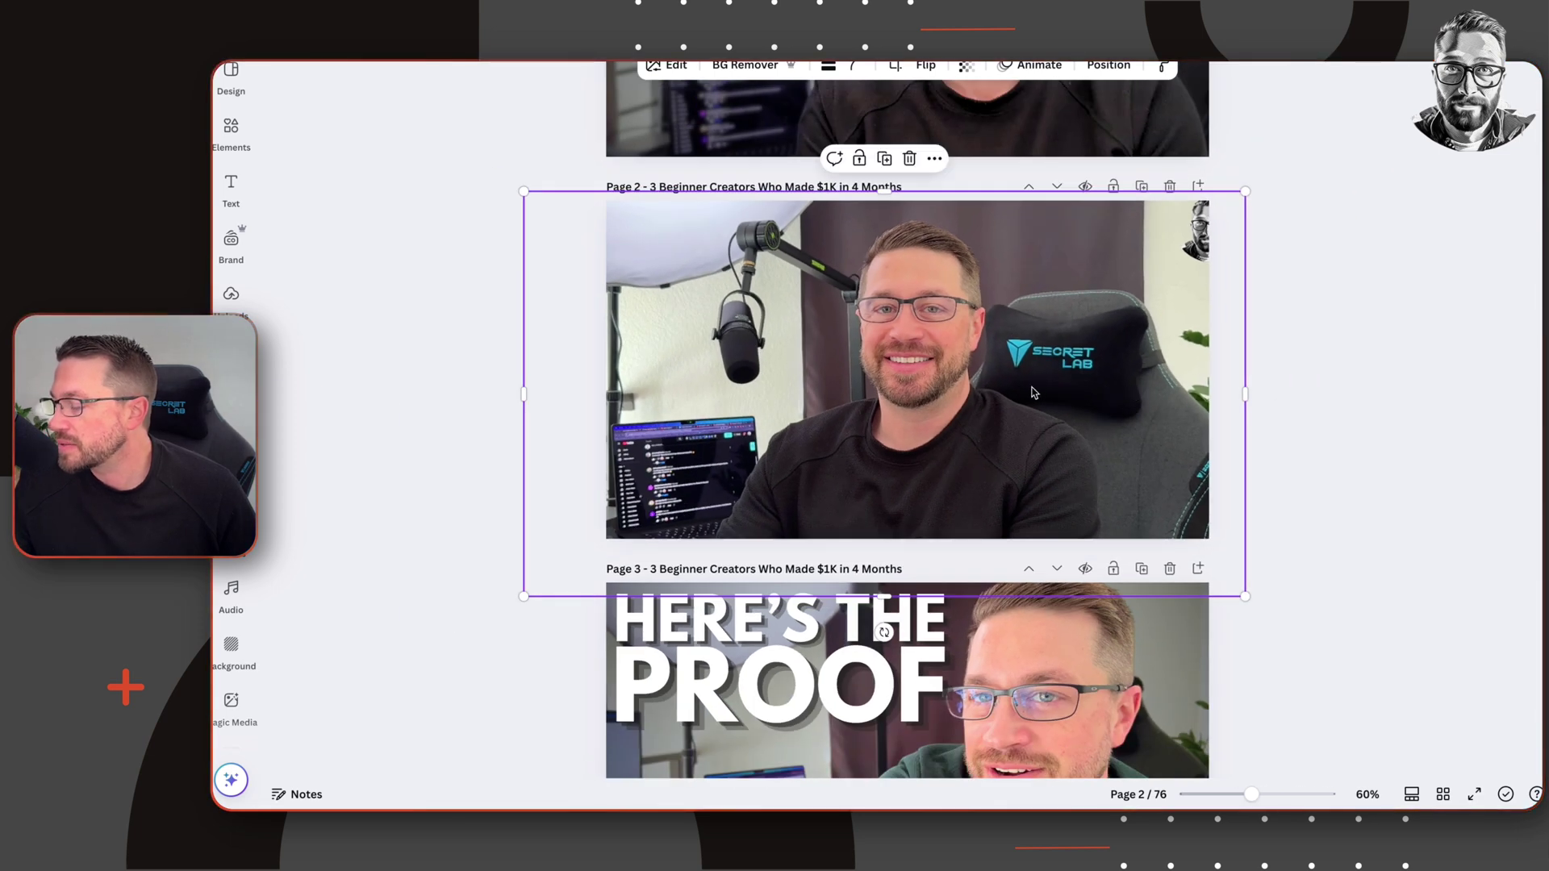
scroll(1033, 393, up, 5)
scroll(1016, 380, down, 1)
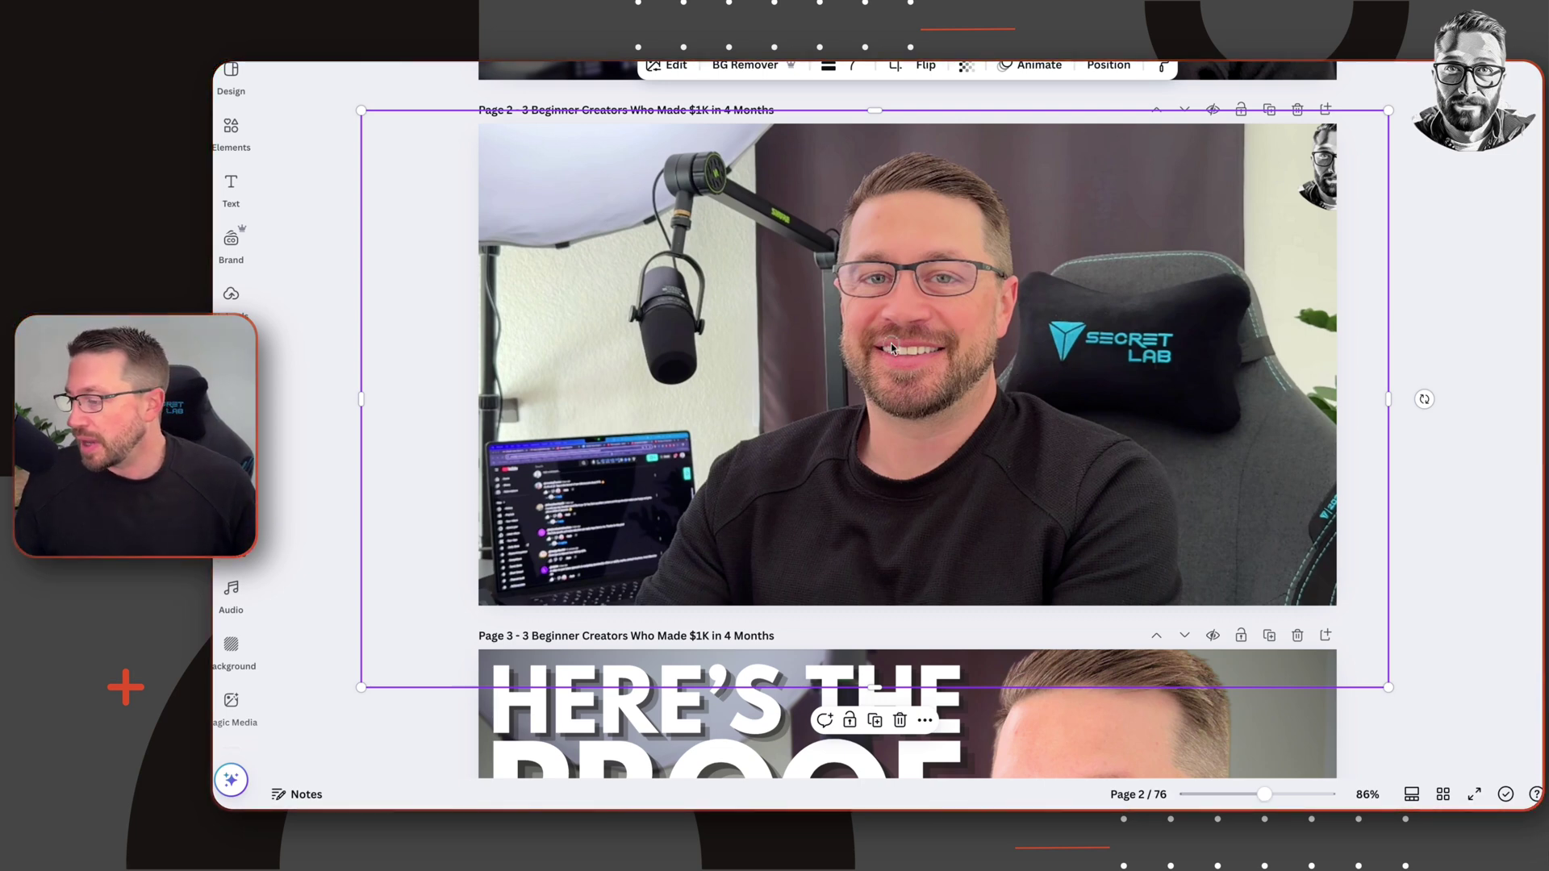
drag(891, 348, 956, 319)
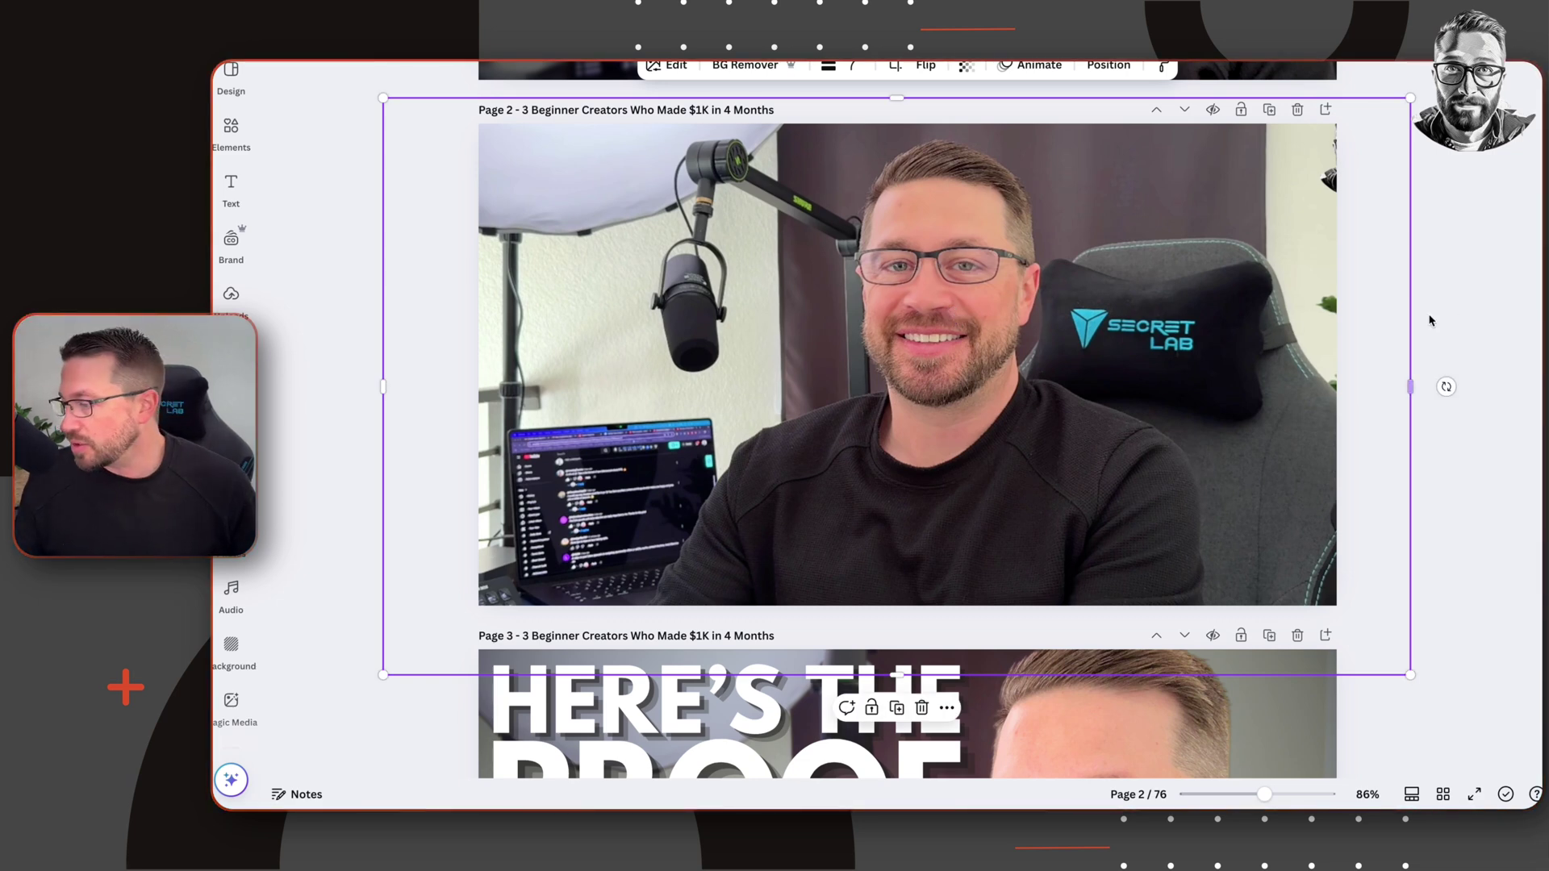
Overlay a duplicate of the photo on the original, remove the duplicate's background, and align the cut-out exactly with the photo beneath.
drag(946, 384, 964, 316)
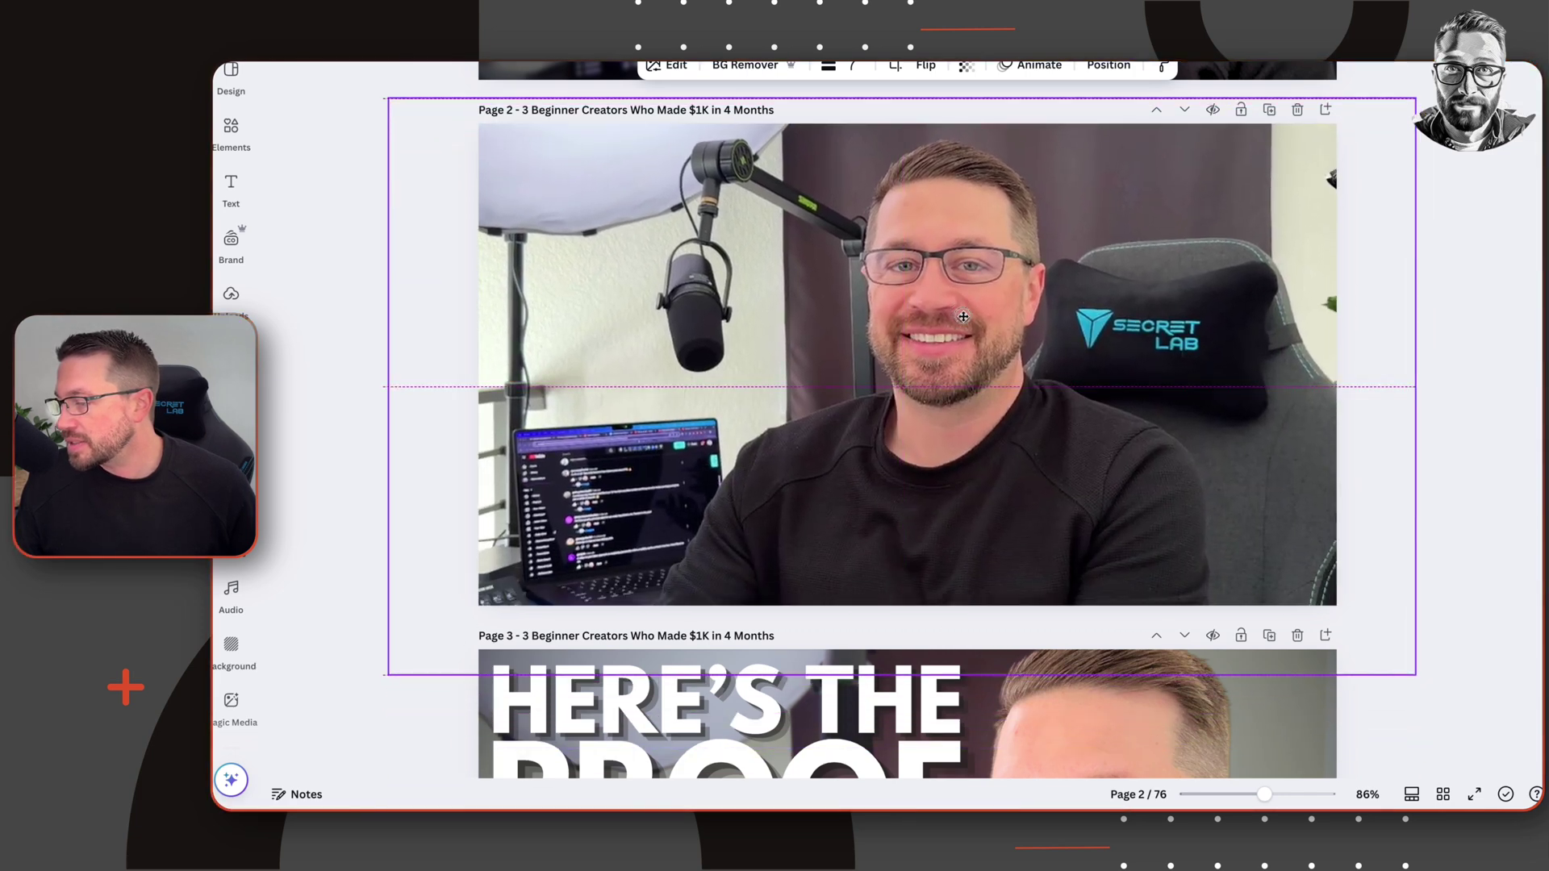
click(753, 68)
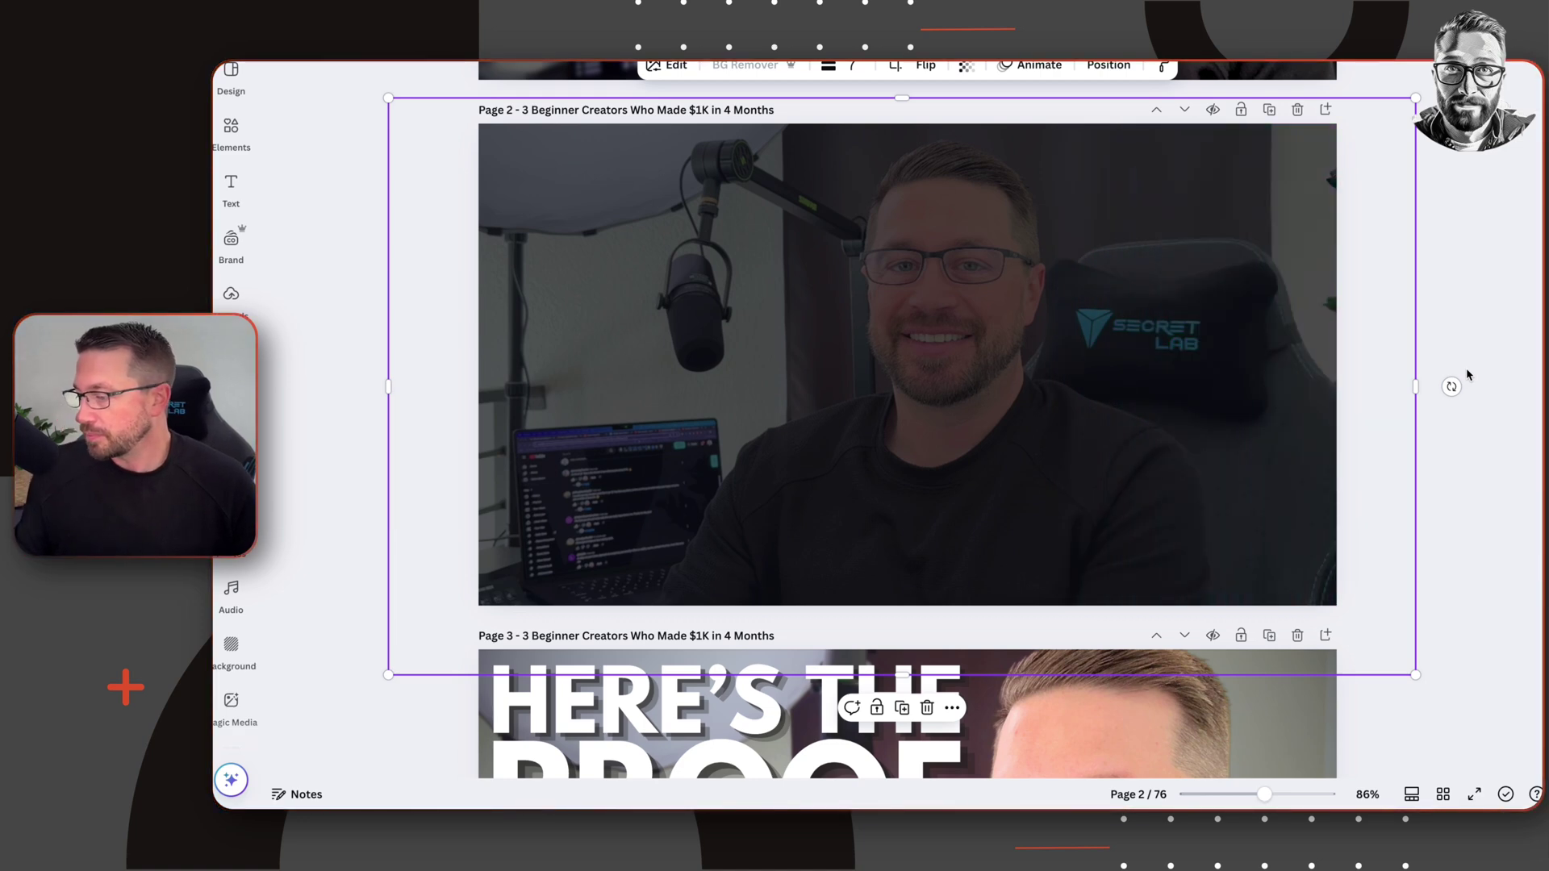
mouse_move(948, 329)
mouse_down()
mouse_move(1113, 327)
mouse_move(855, 242)
mouse_move(738, 392)
mouse_move(822, 384)
mouse_move(932, 320)
mouse_up()
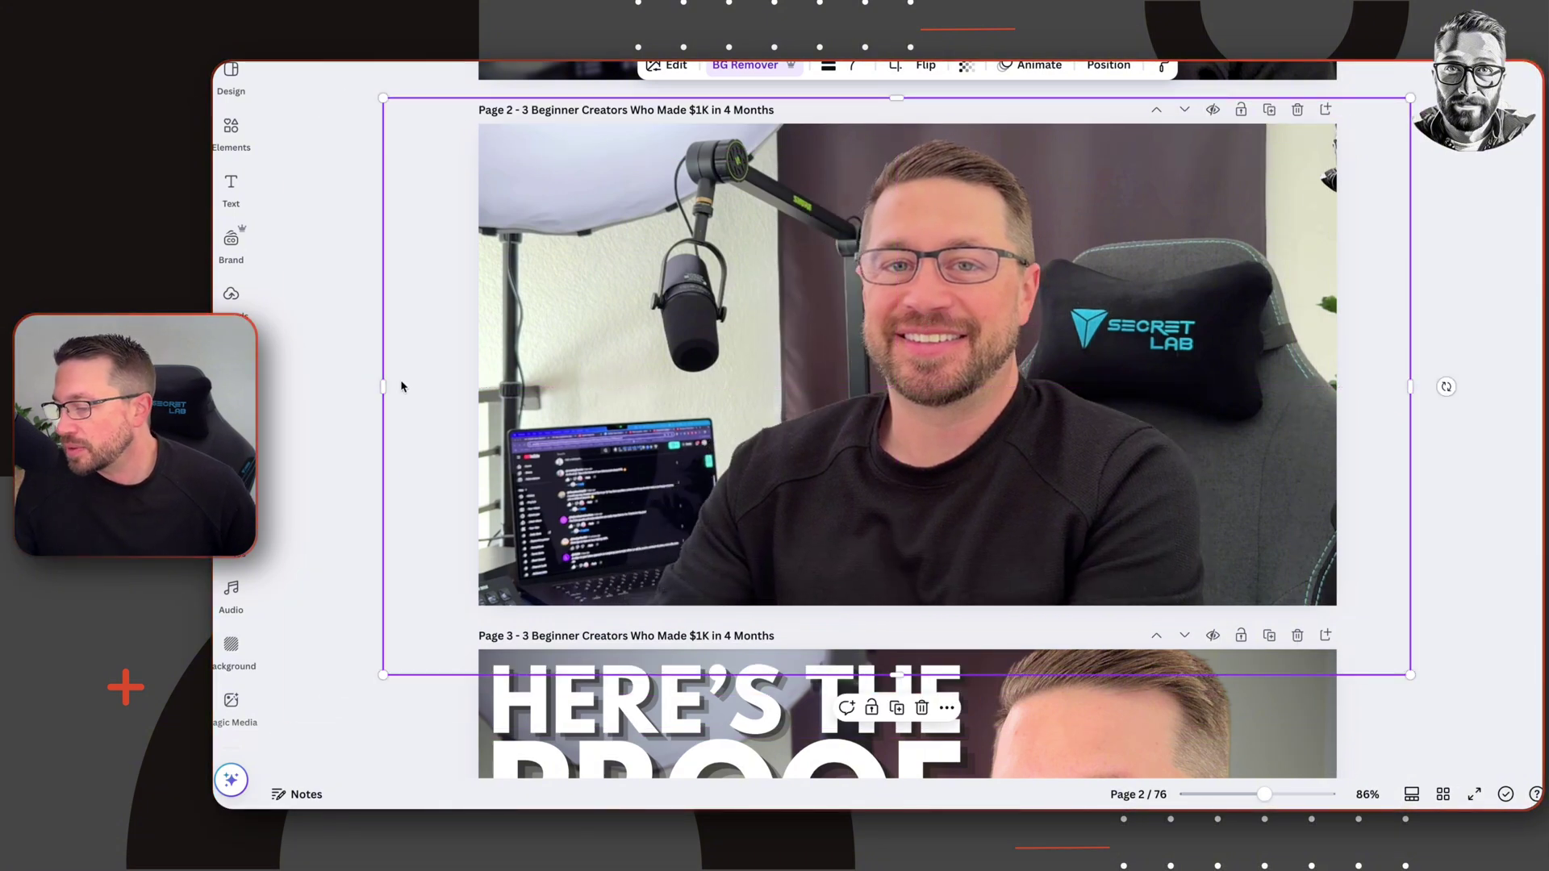
Crop all four sides of the background-removed cut-out so it ends exactly at the edges of page 2.
drag(386, 381, 478, 387)
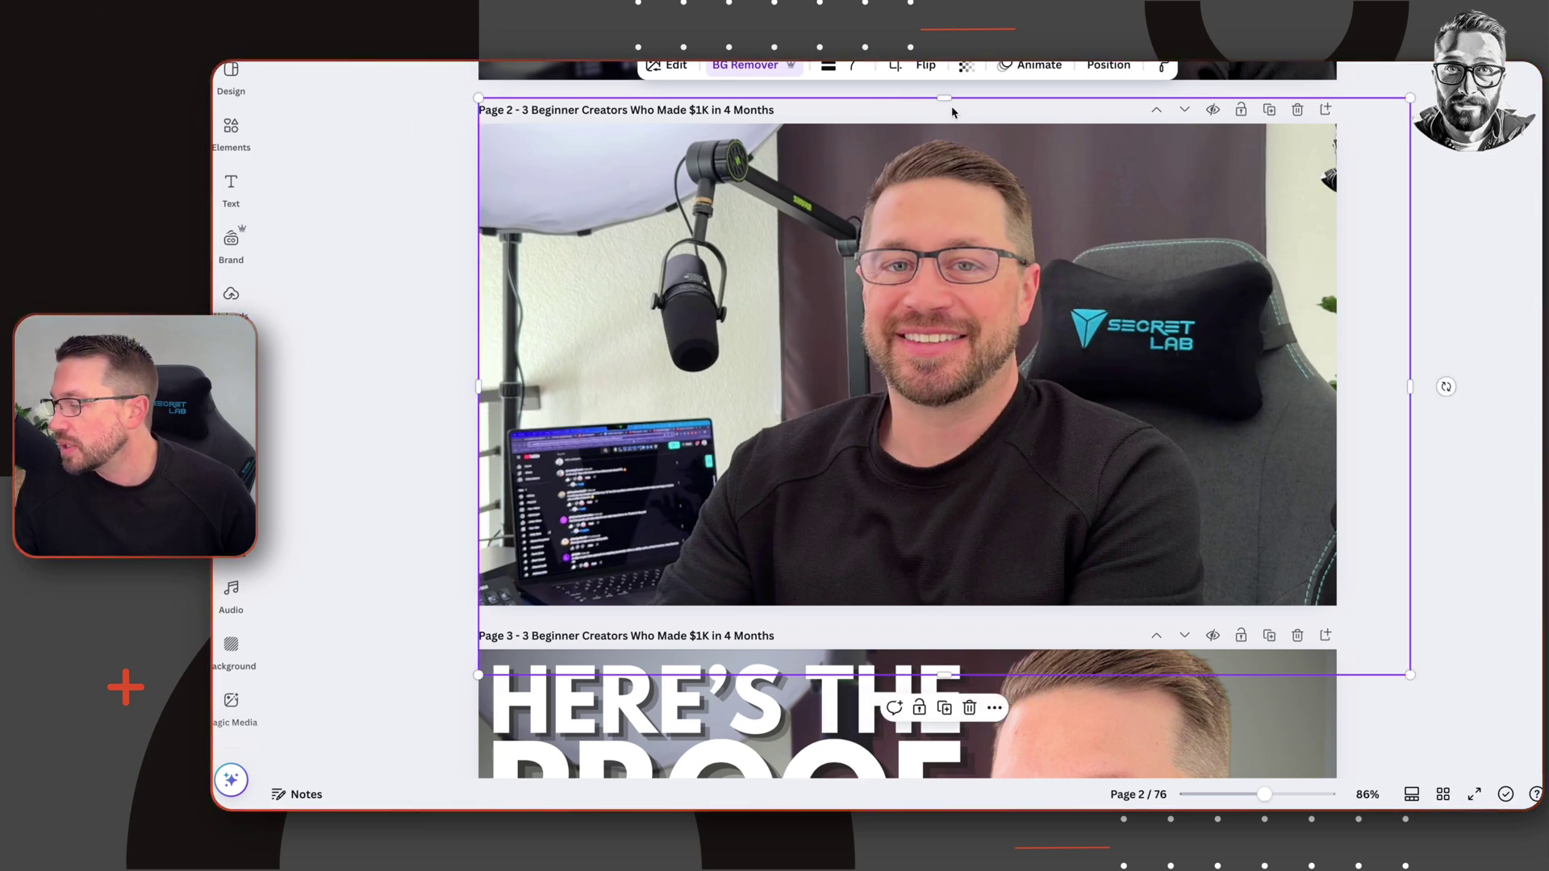
drag(950, 101, 953, 122)
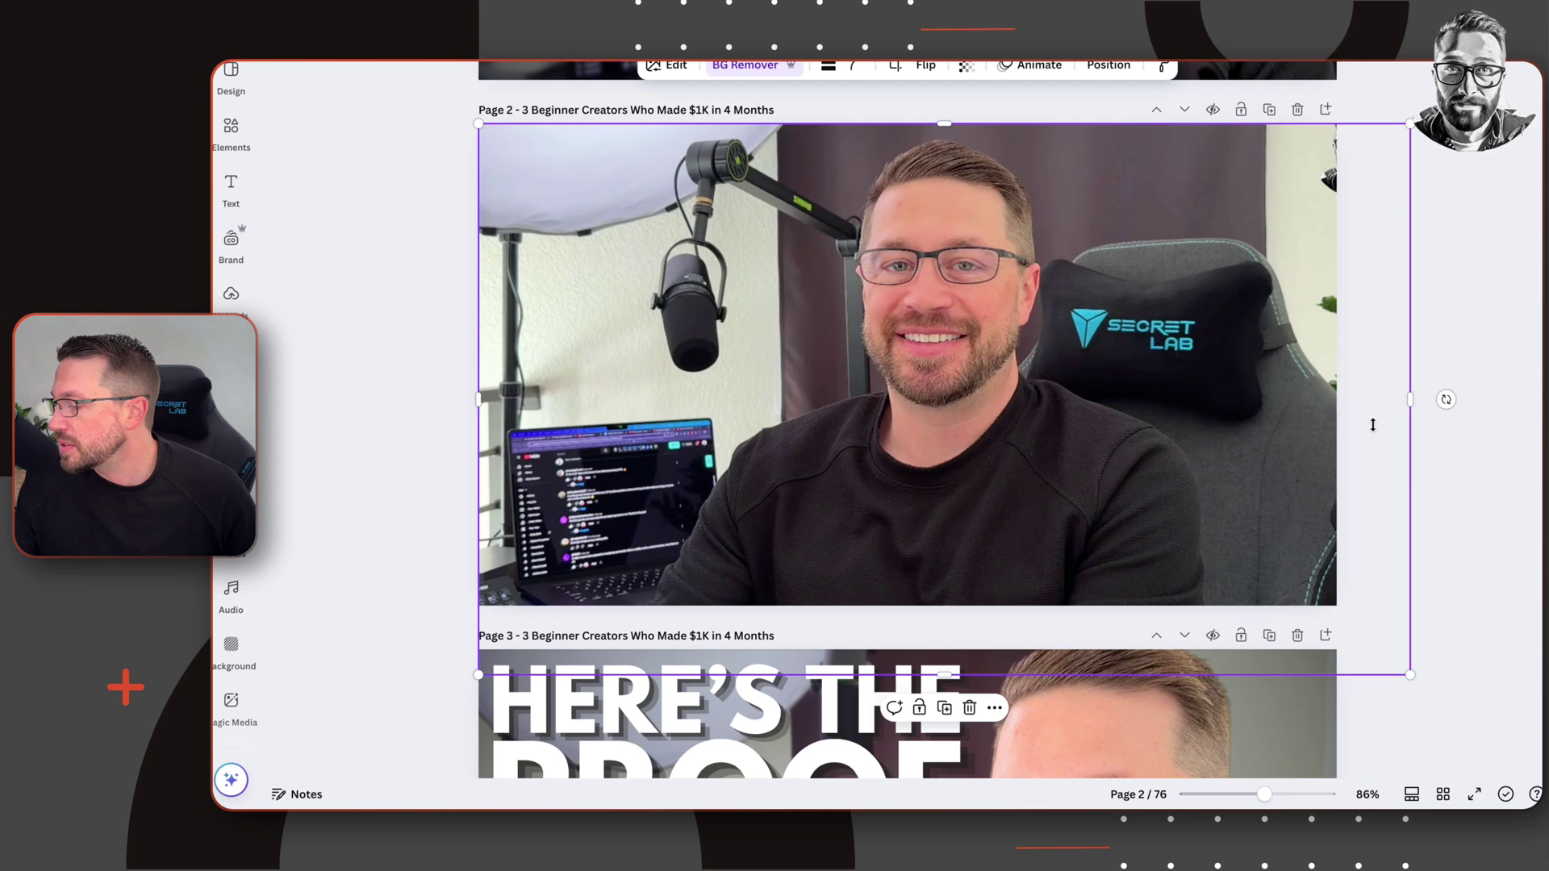
drag(1409, 406, 1337, 404)
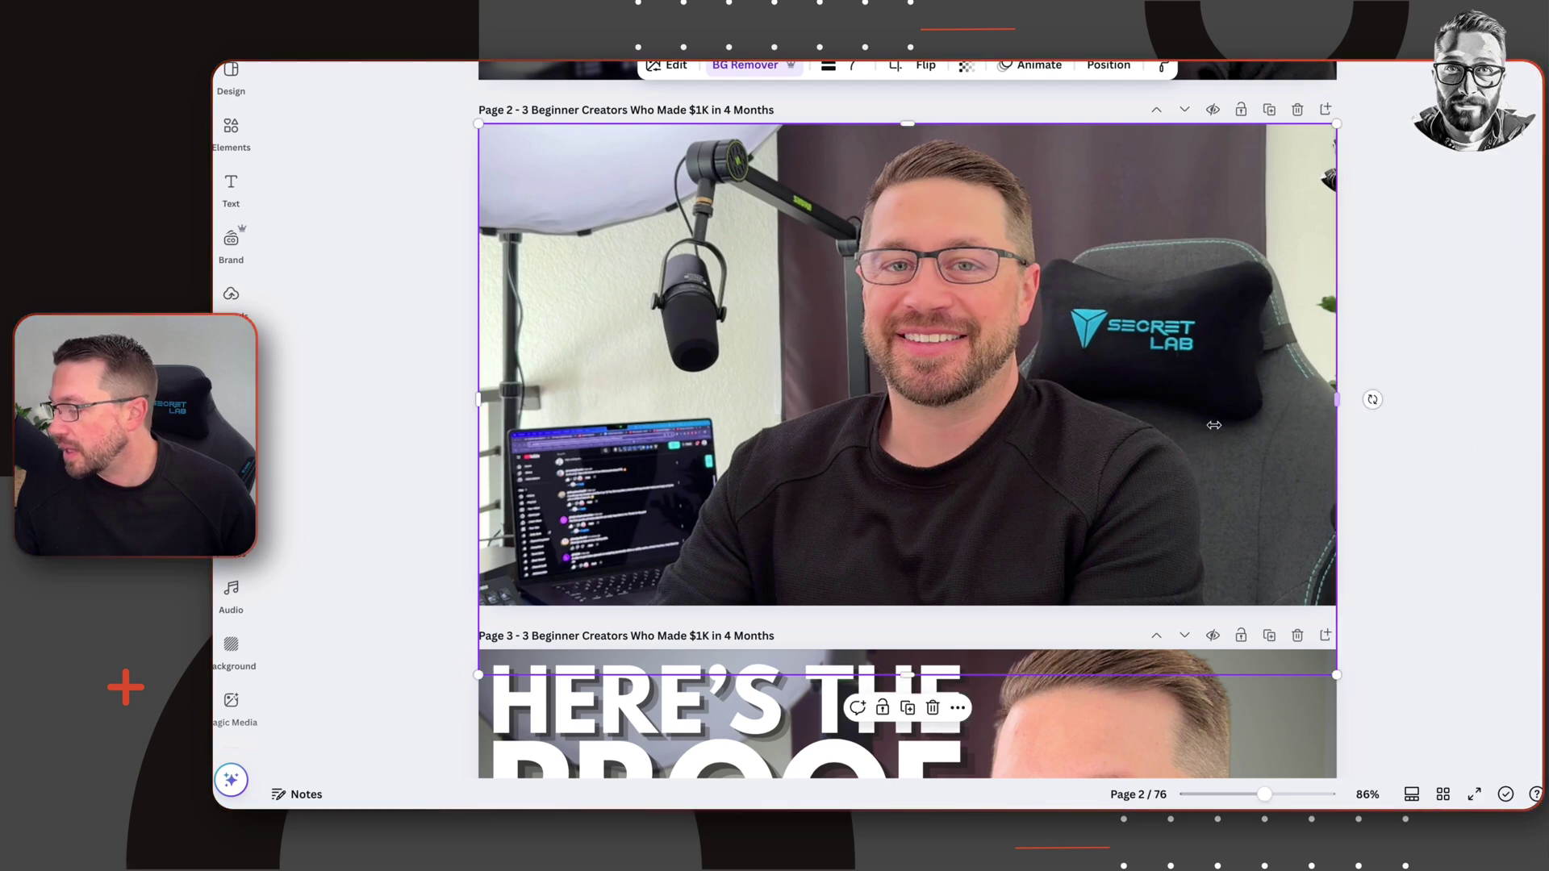
drag(905, 672, 909, 606)
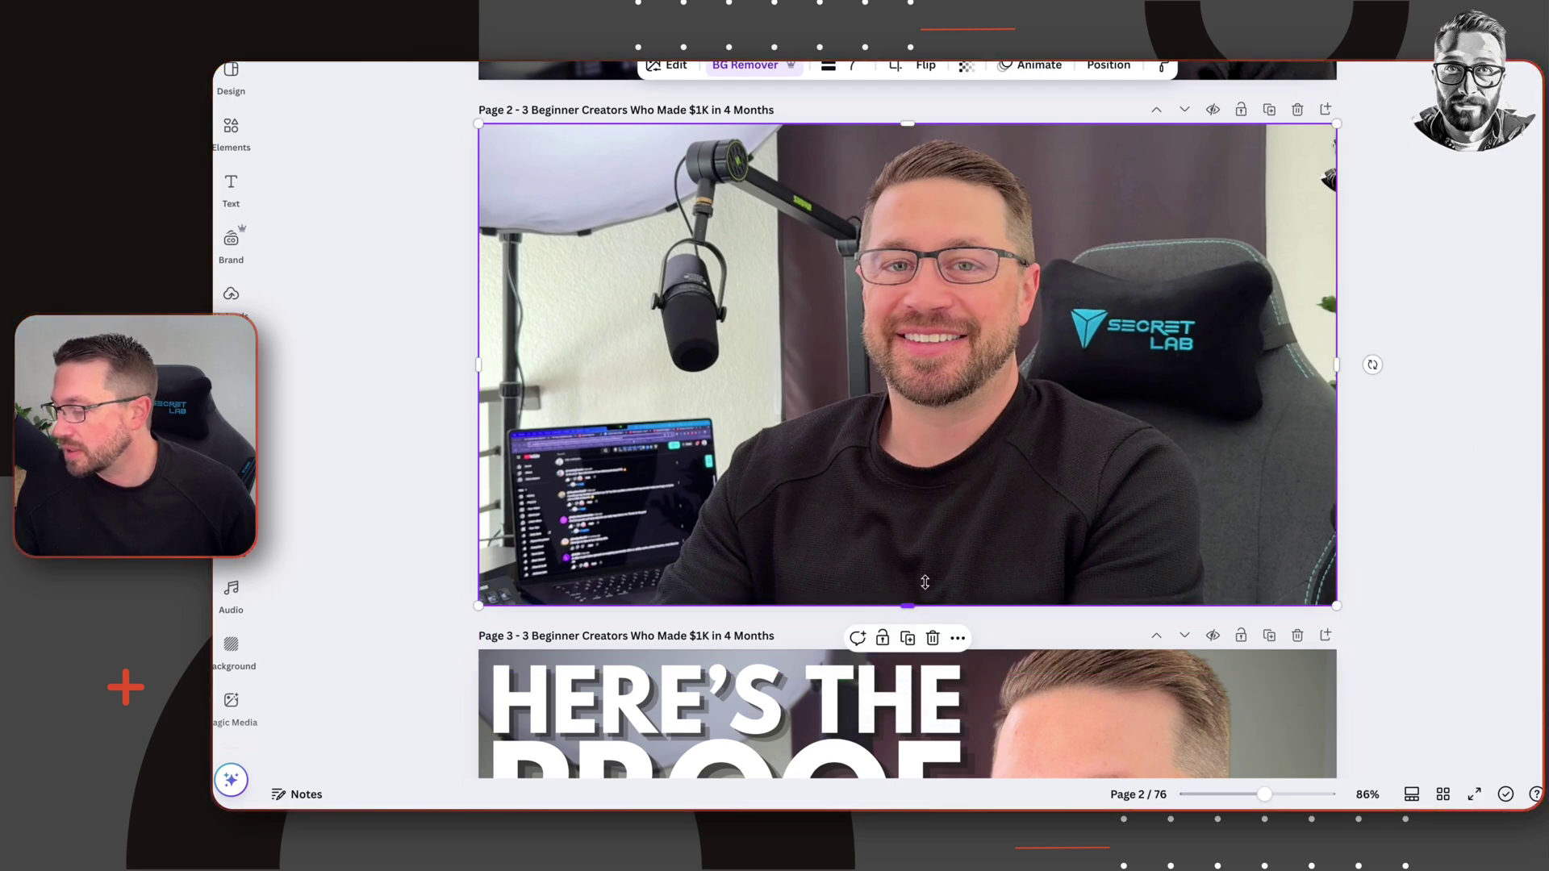
Select the original photo beneath the cut-out and set its Vignette adjustment to 85.
click(1108, 66)
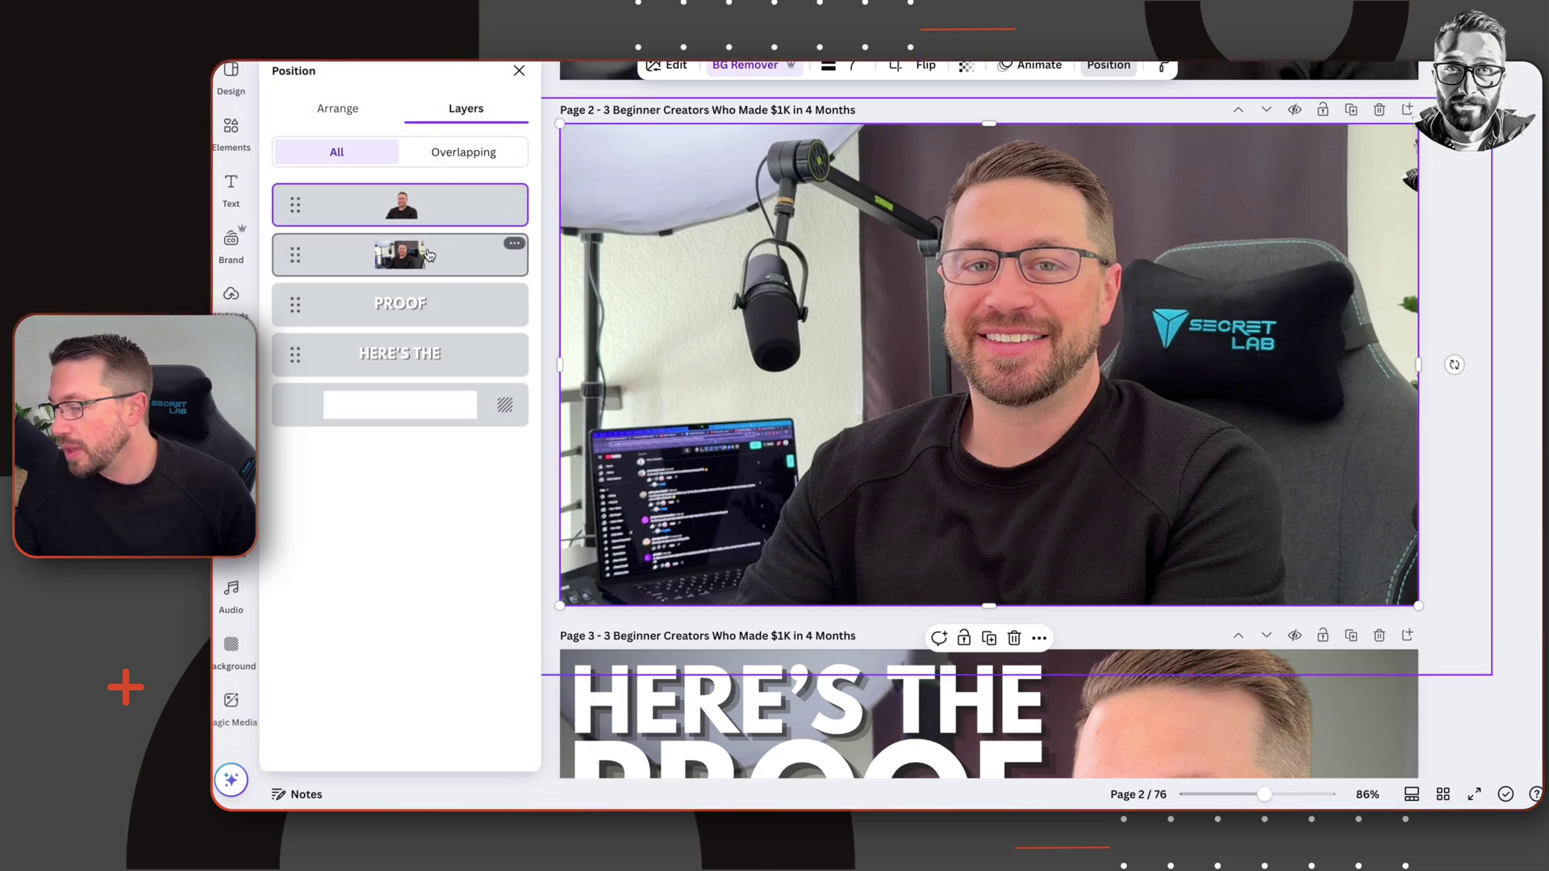
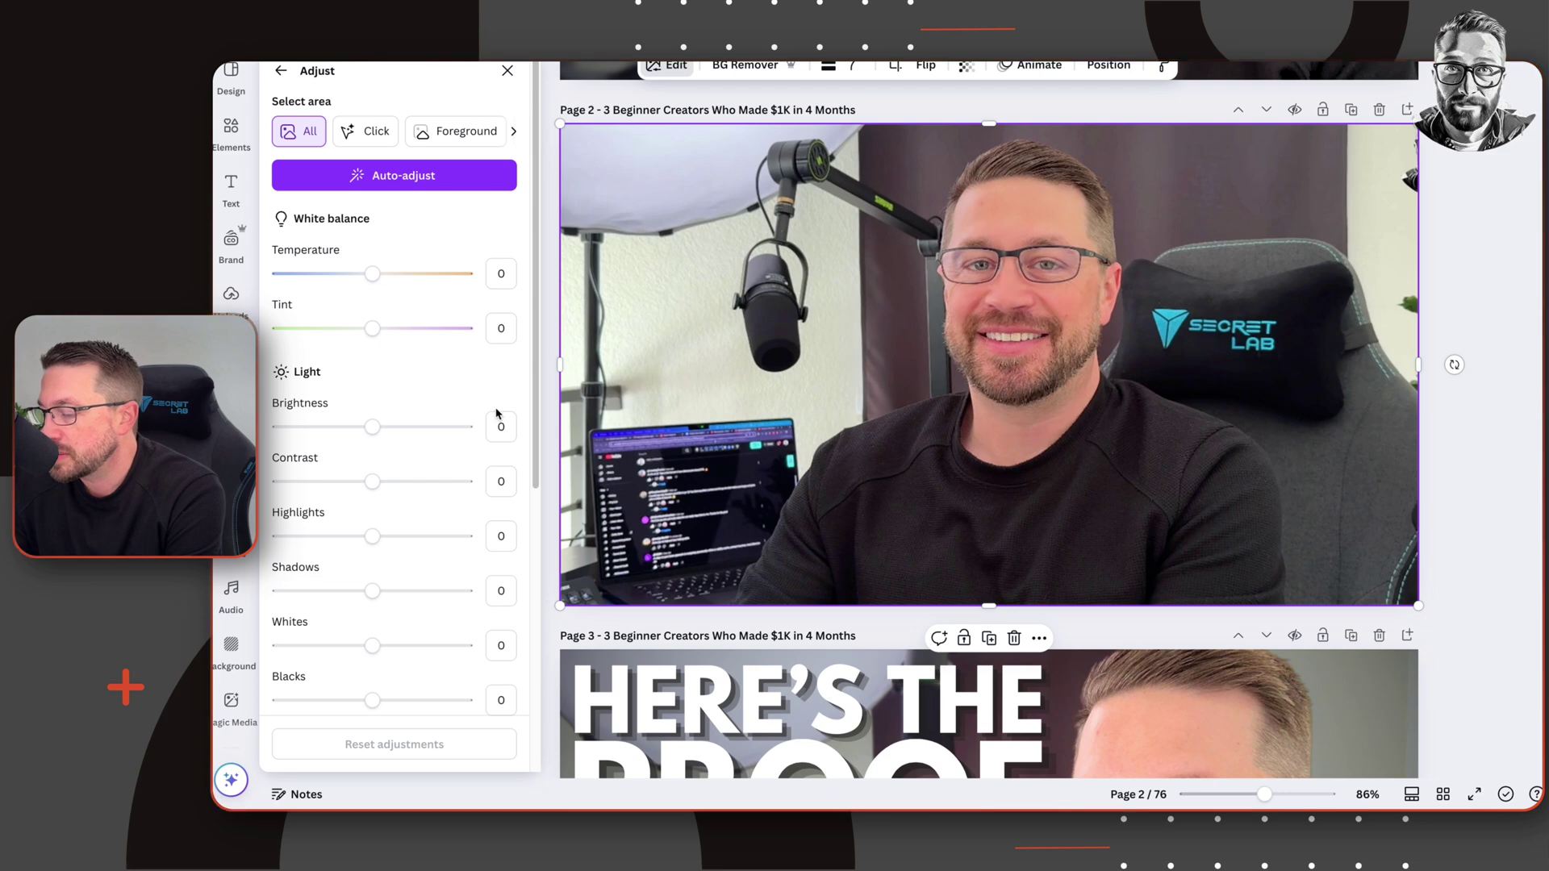
scroll(451, 575, down, 5)
mouse_move(436, 682)
mouse_down()
mouse_move(484, 685)
mouse_move(437, 701)
mouse_move(481, 704)
mouse_move(218, 673)
mouse_move(460, 694)
mouse_up()
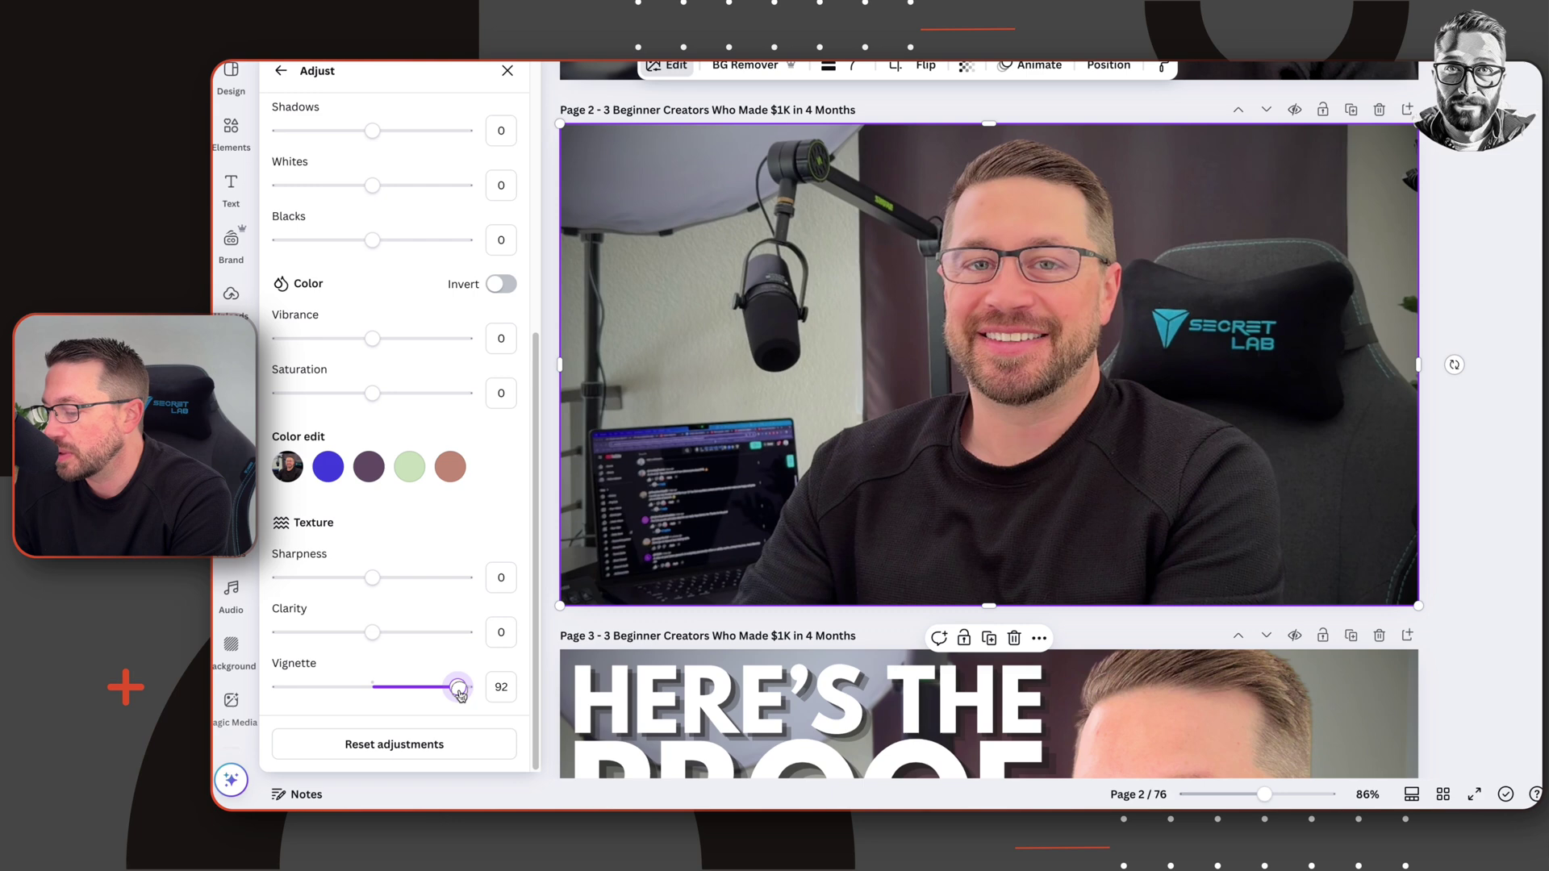
drag(455, 695, 454, 696)
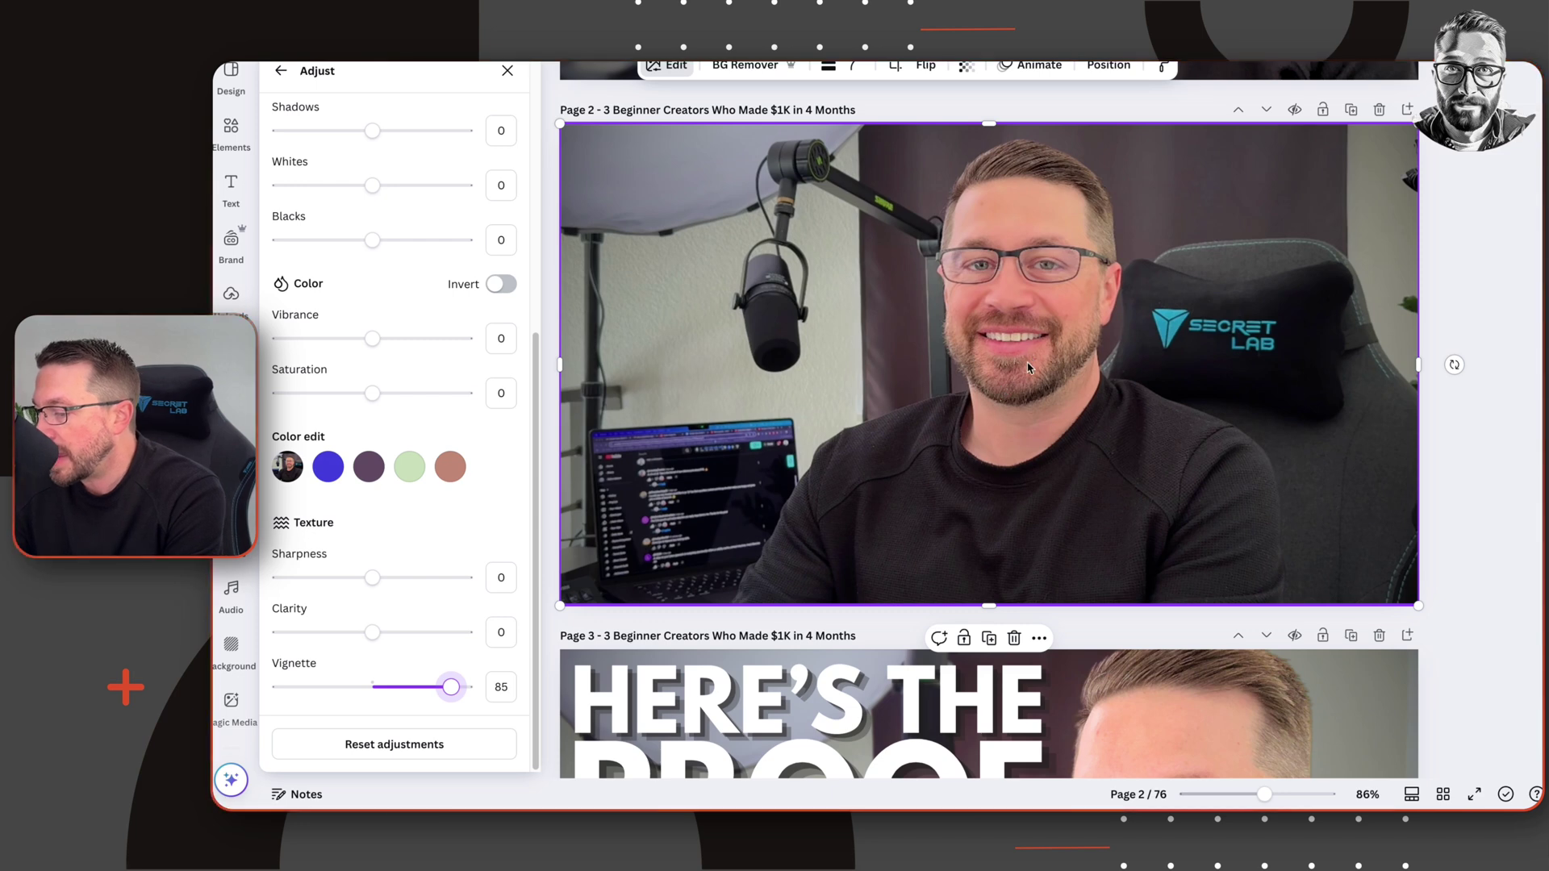
Compare the Fresco, Belvedere and Flint filters on the background photo and apply Fresco.
click(281, 70)
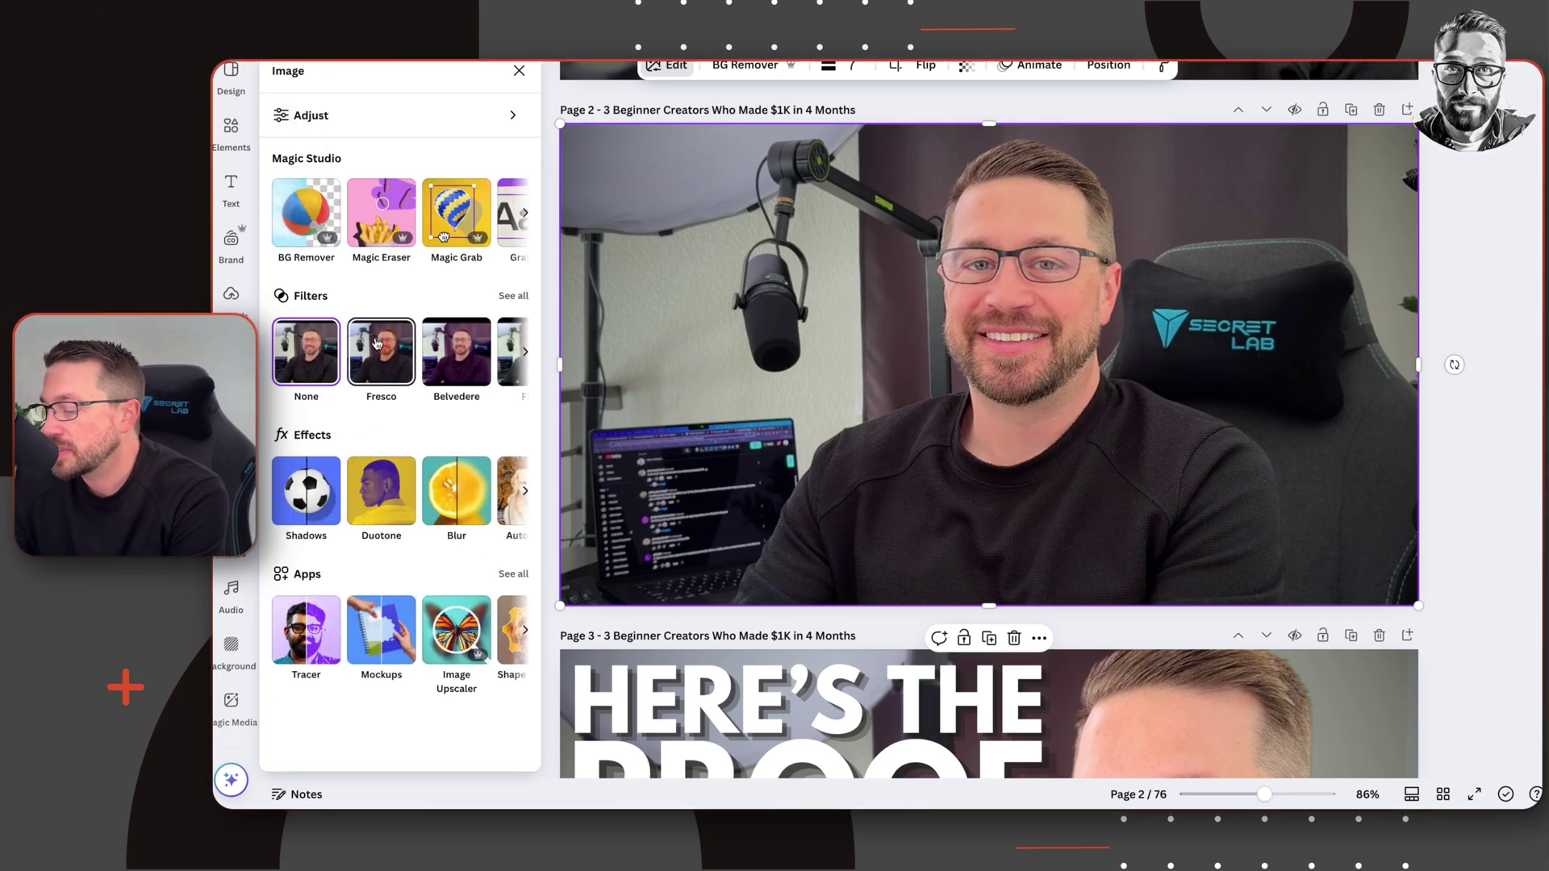
click(386, 349)
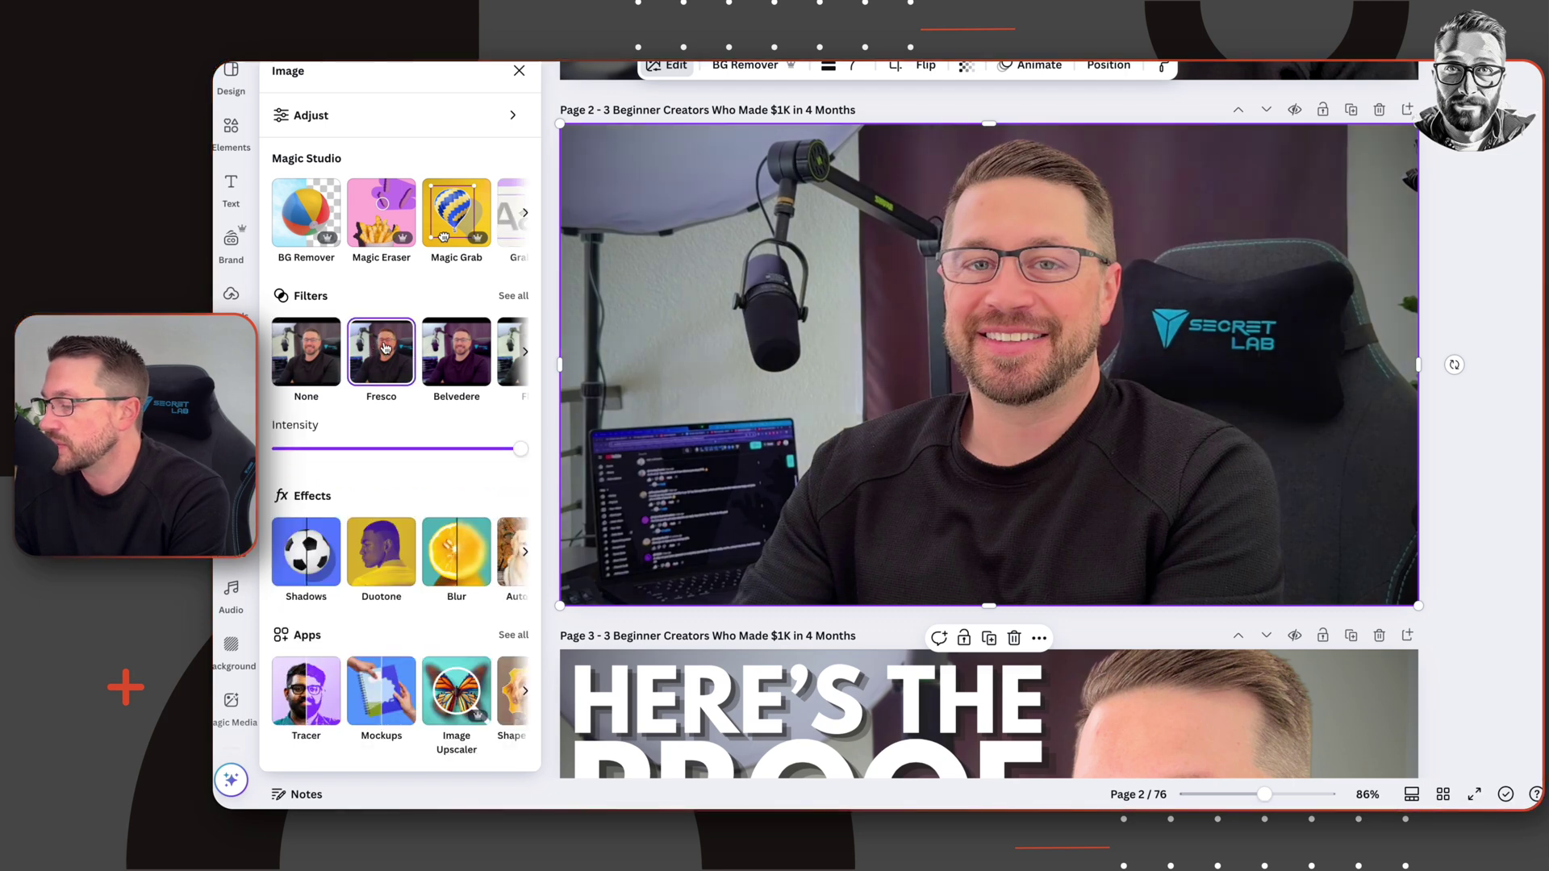
click(456, 349)
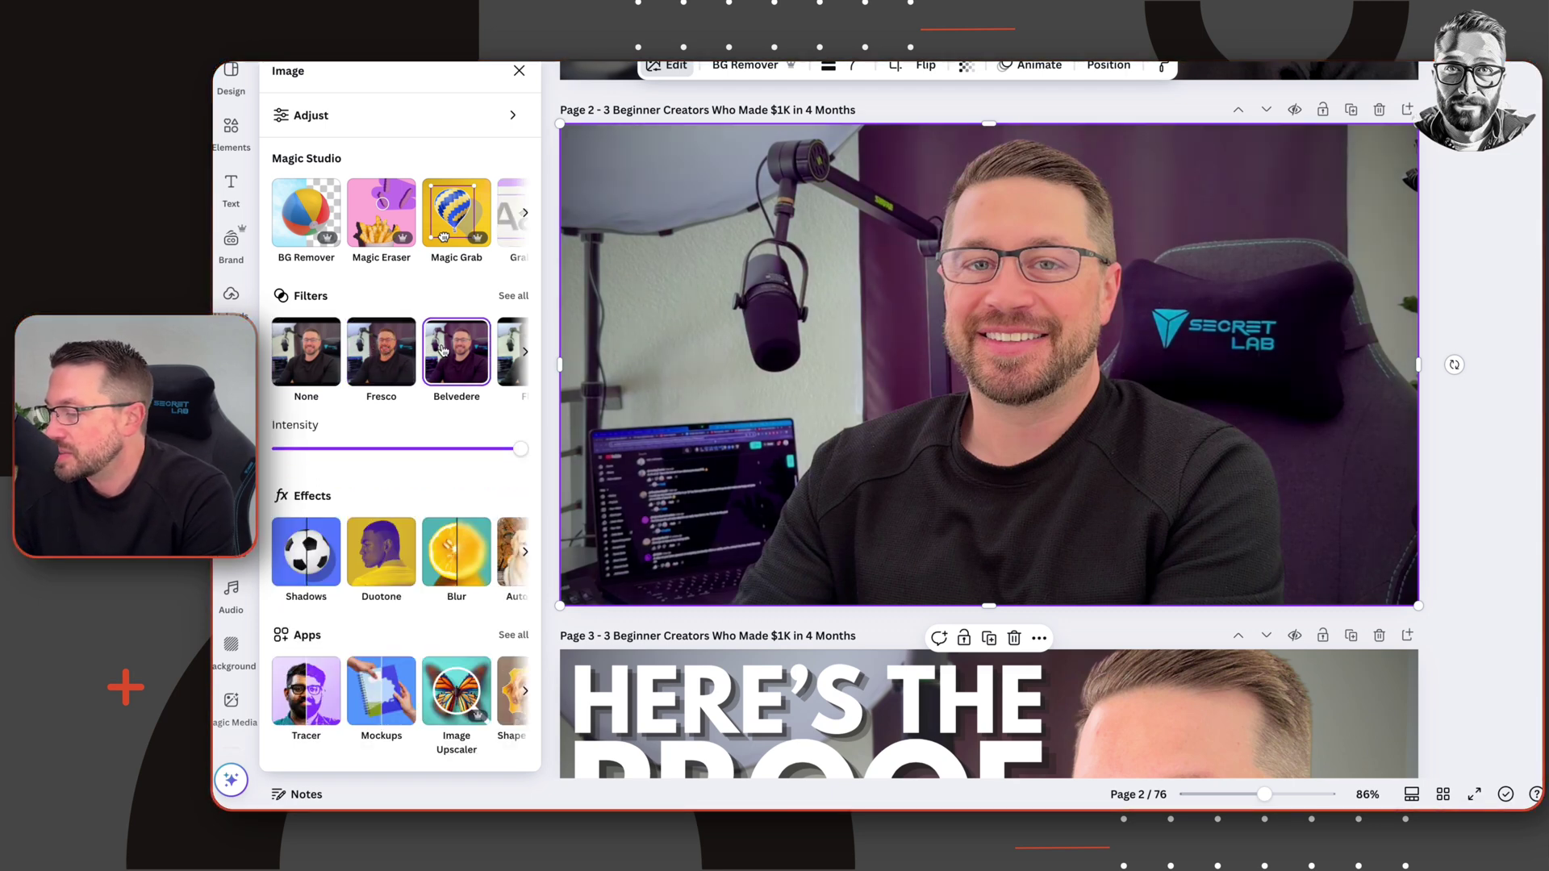
click(525, 351)
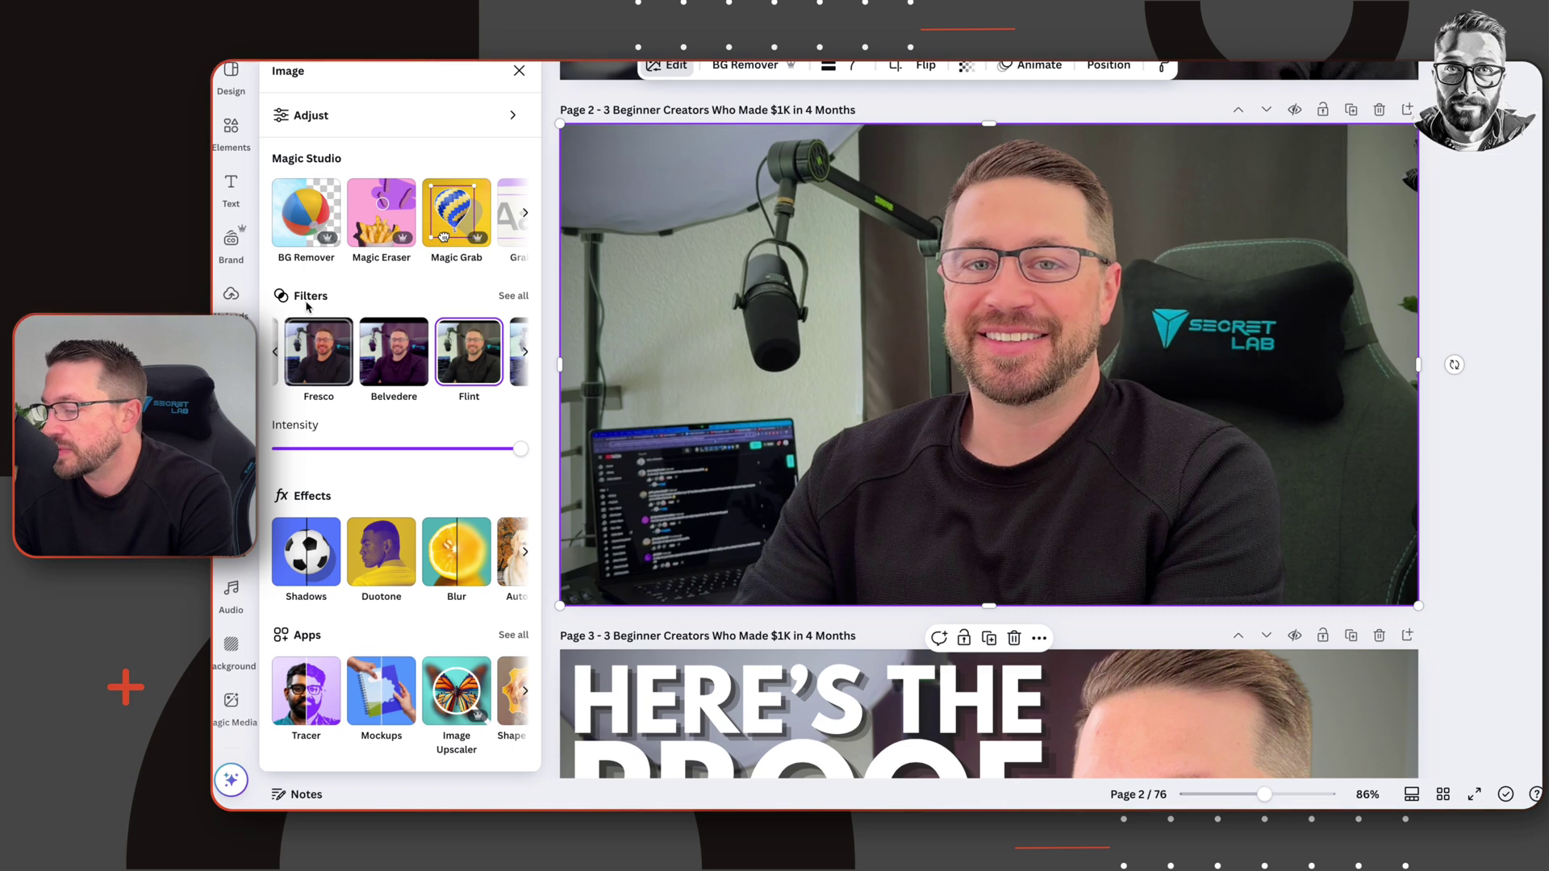
click(307, 349)
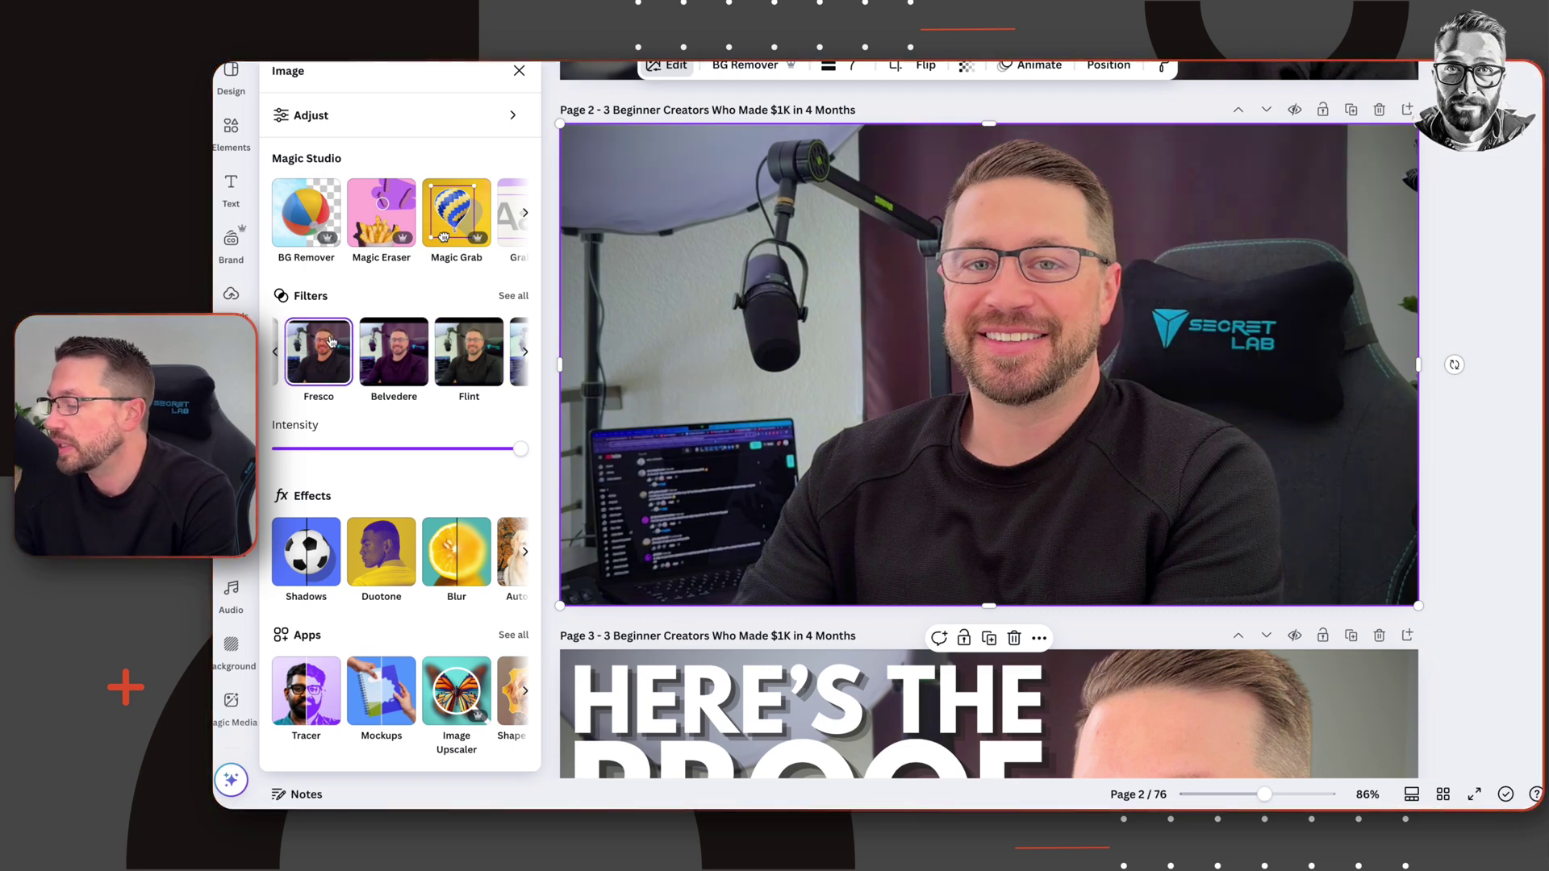
Blur the whole background photo at an intensity of 10.
click(457, 552)
drag(283, 188, 299, 192)
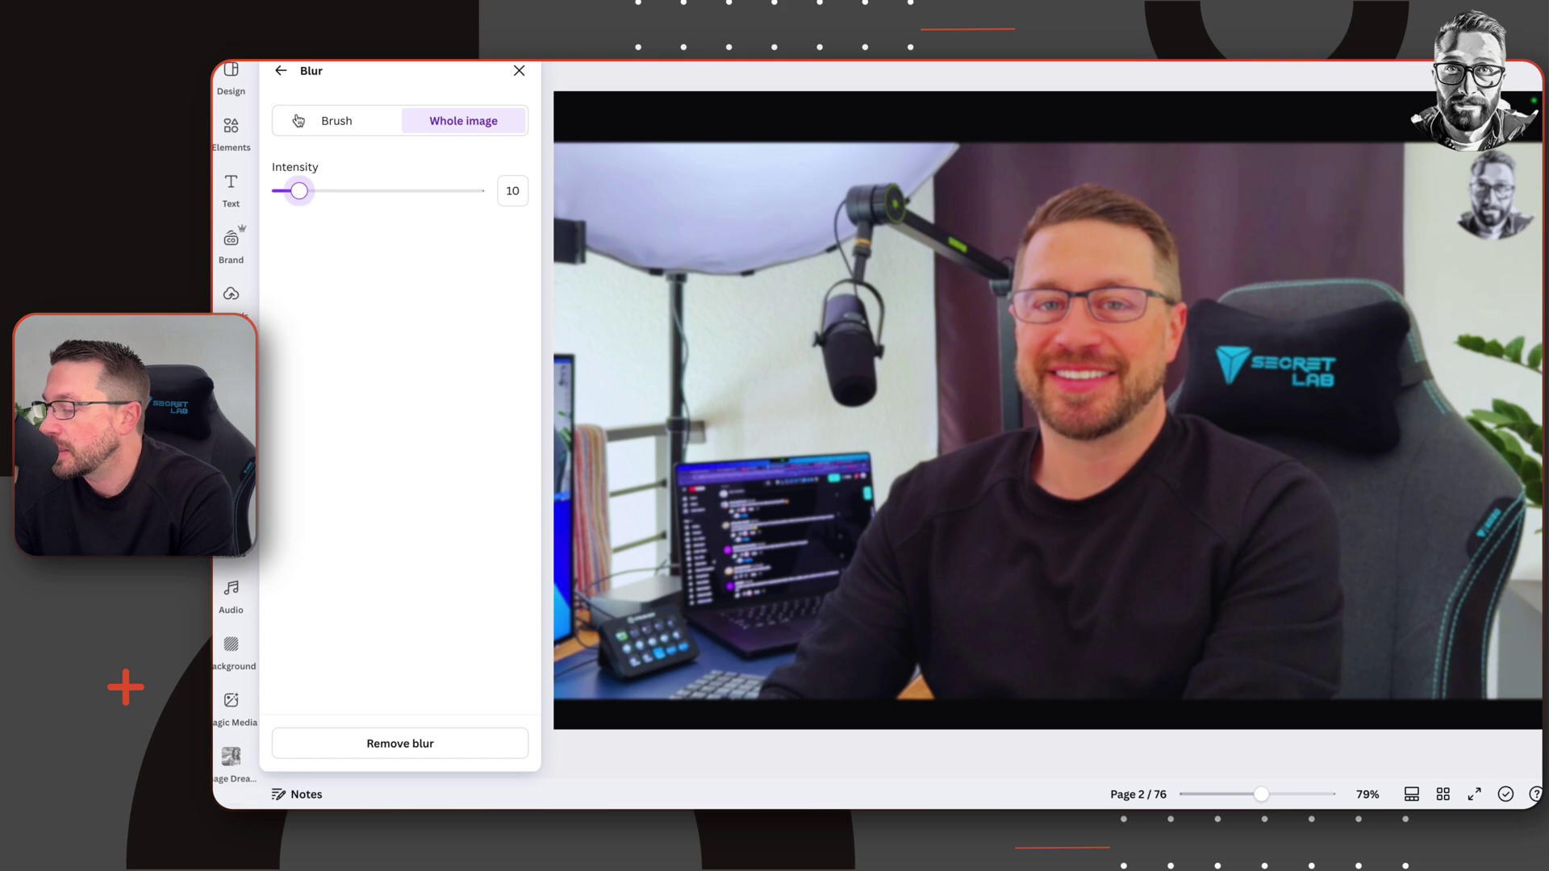
click(277, 71)
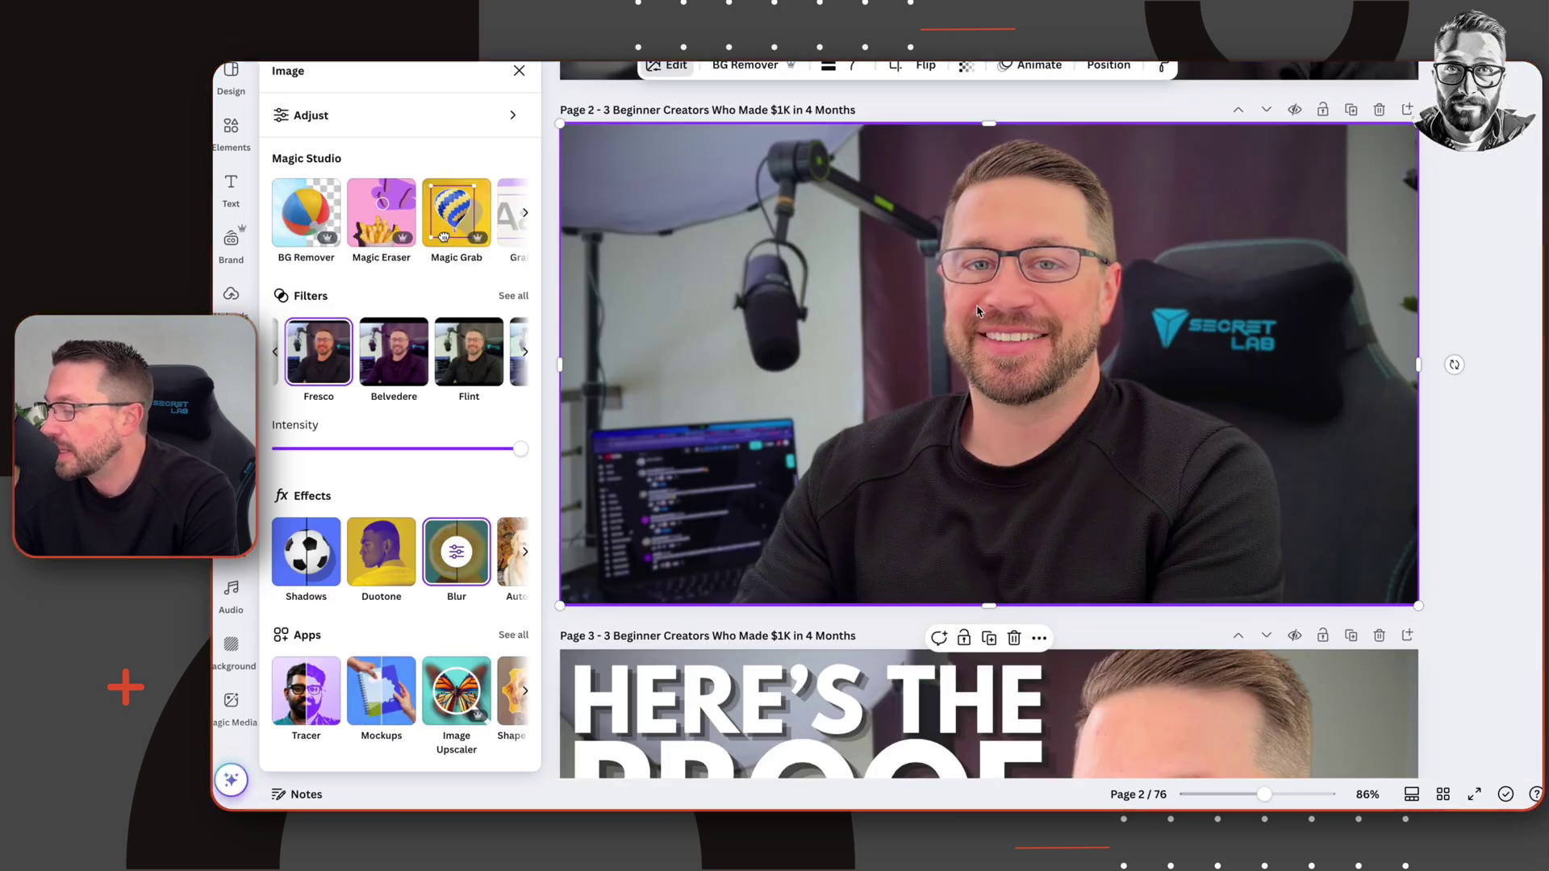
Select the cut-out and apply the Face Retouch effect with Smooth skin set to 35.
mouse_move(1003, 312)
mouse_down()
mouse_move(1160, 311)
mouse_move(1002, 311)
mouse_up()
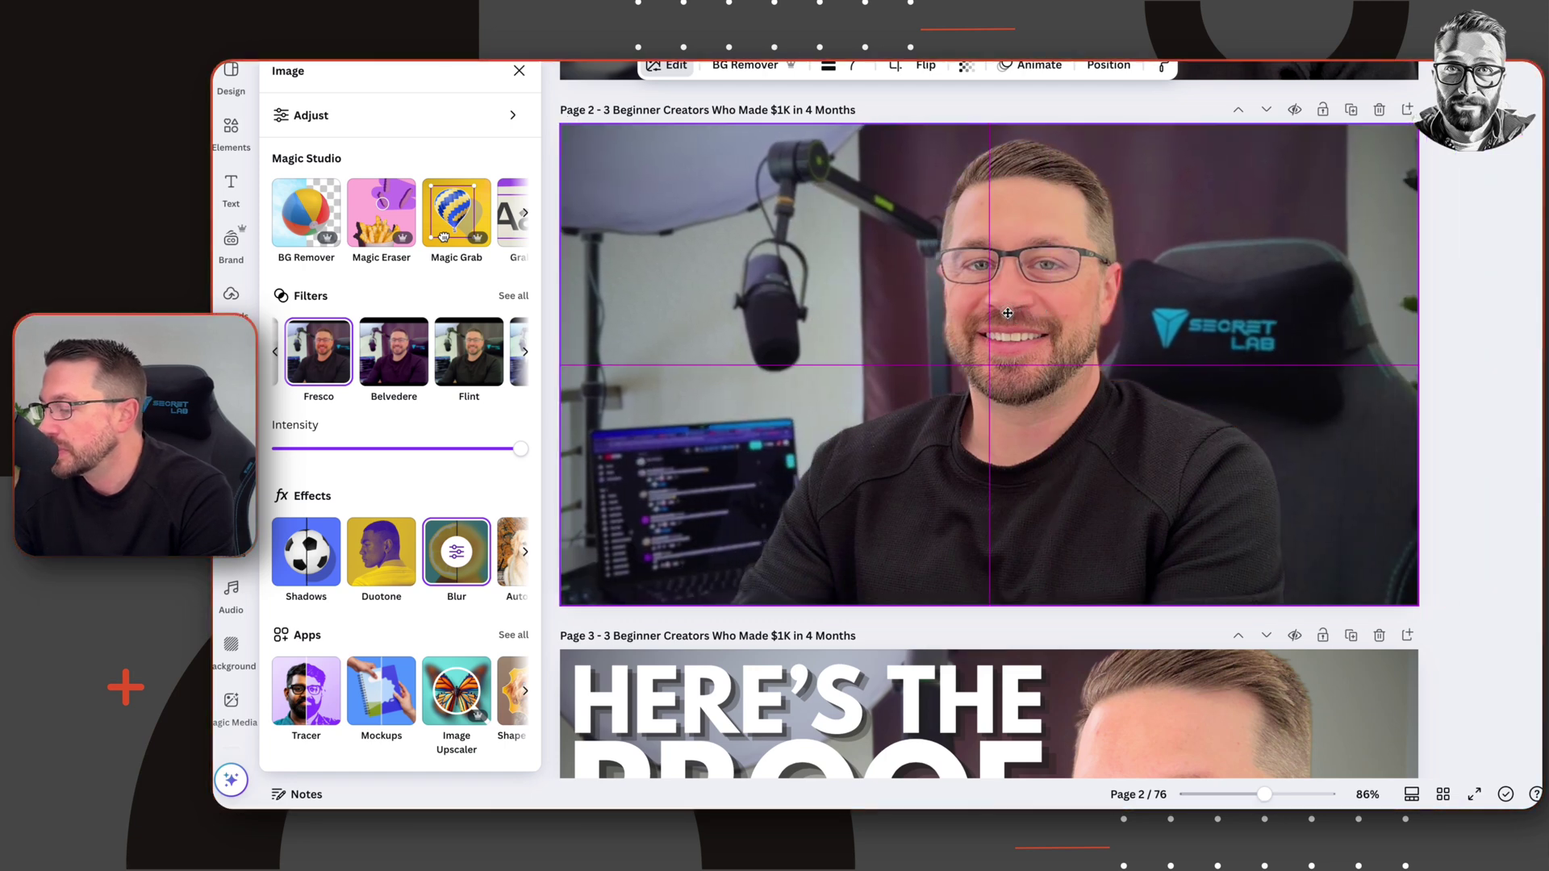
drag(1059, 376, 1026, 317)
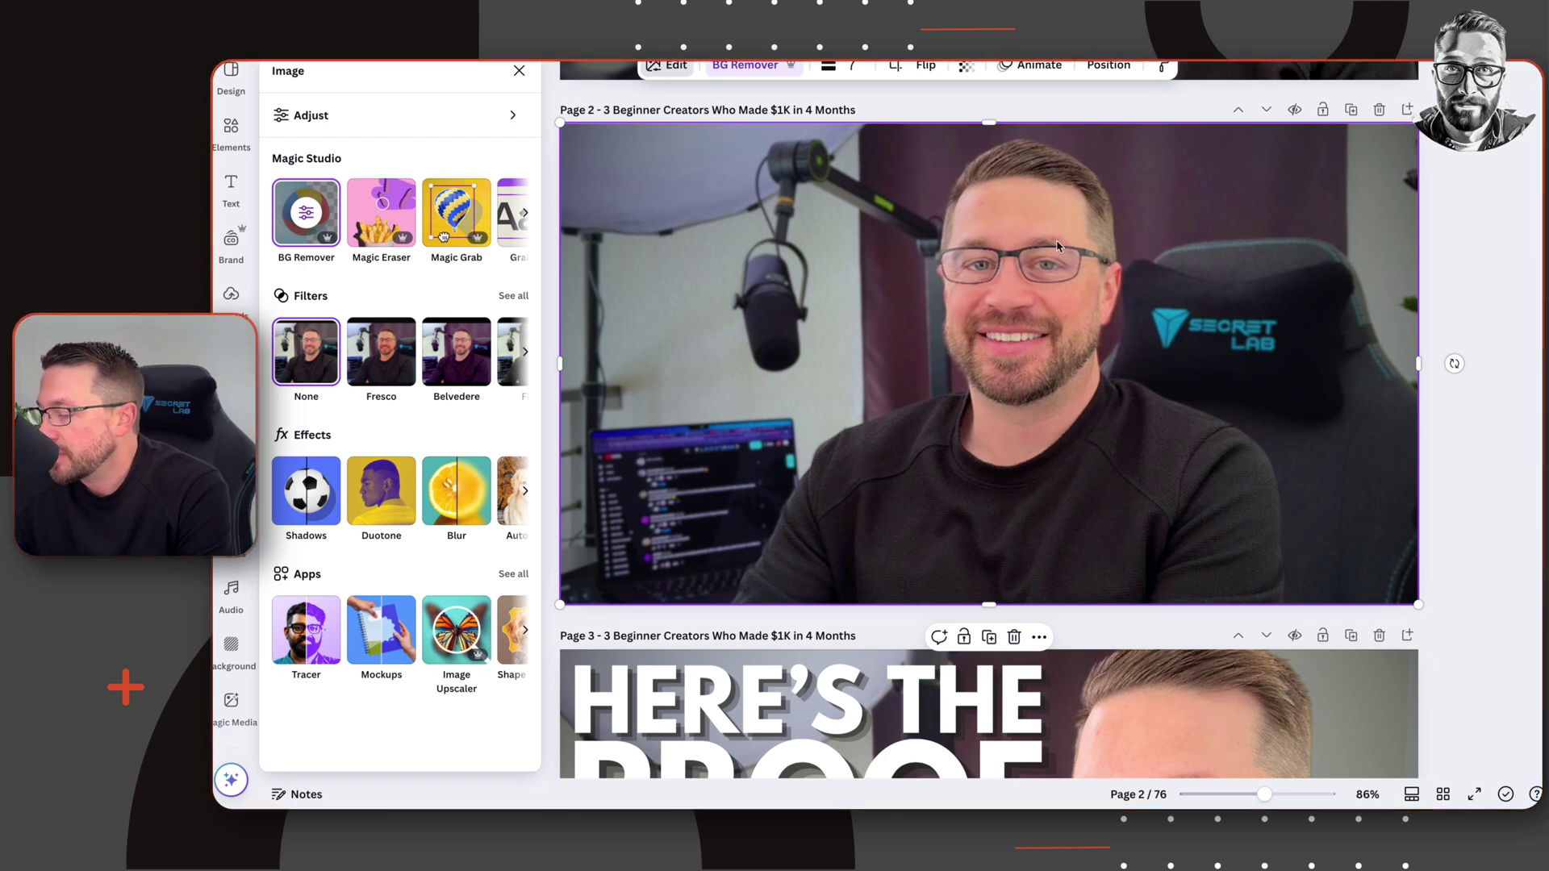
click(534, 486)
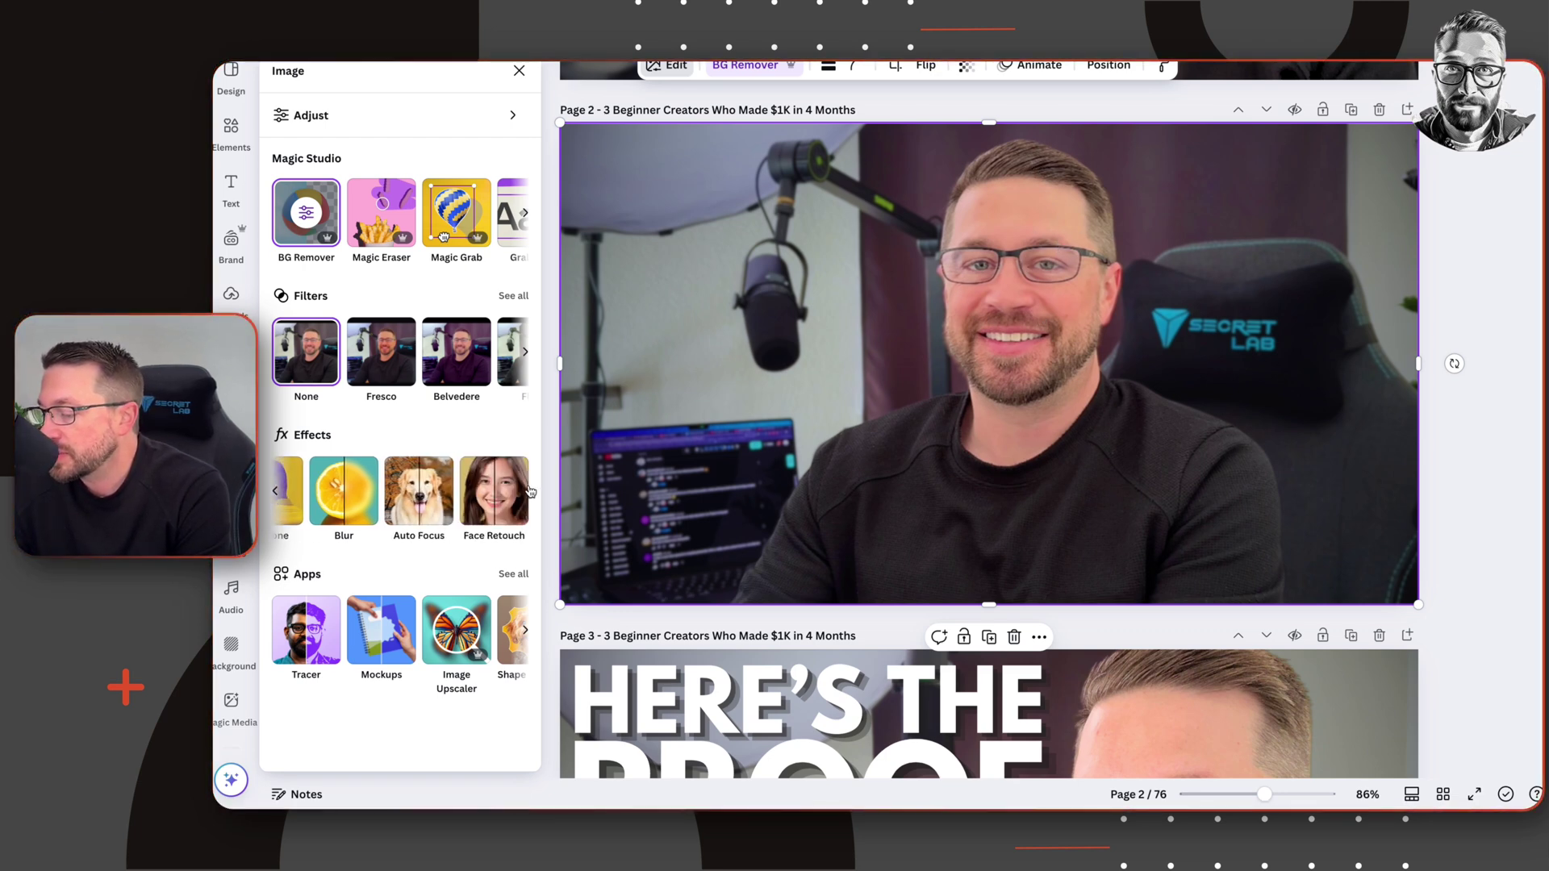
click(506, 493)
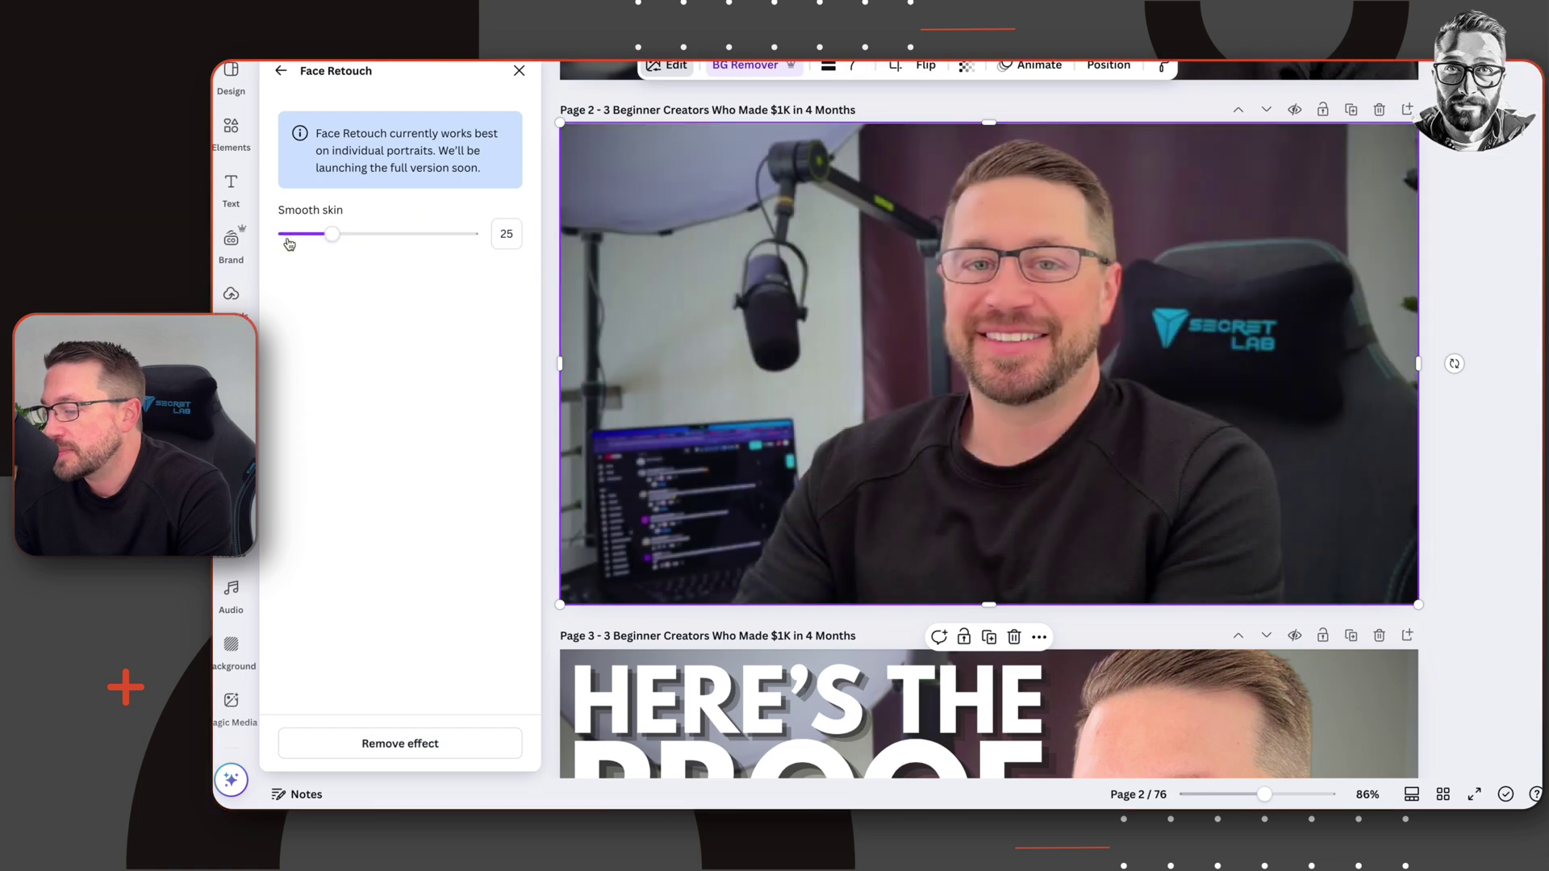
drag(331, 234, 346, 241)
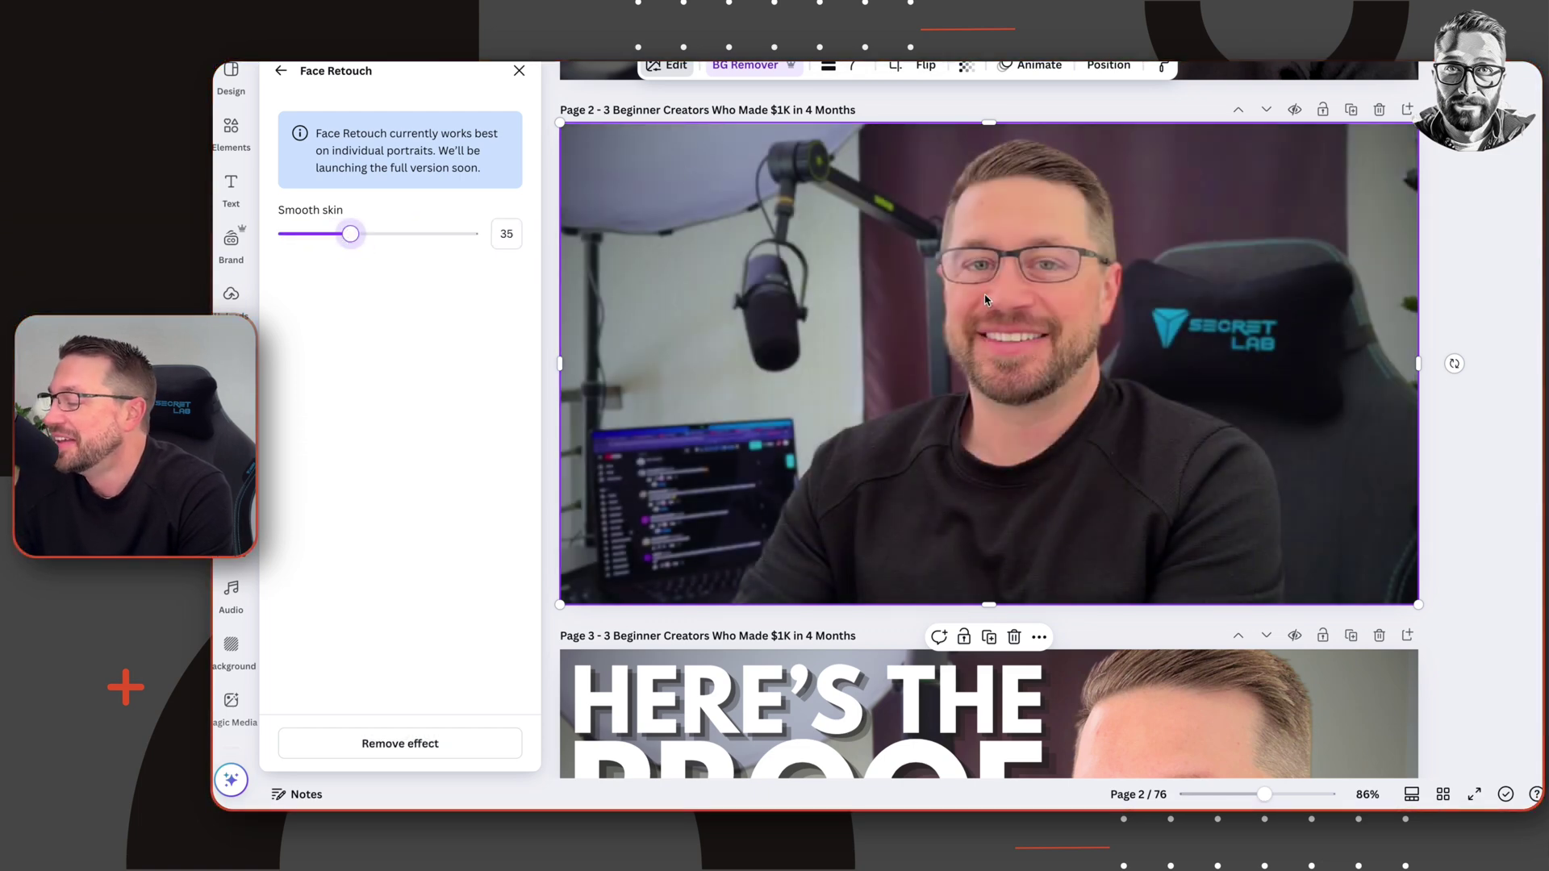
click(282, 70)
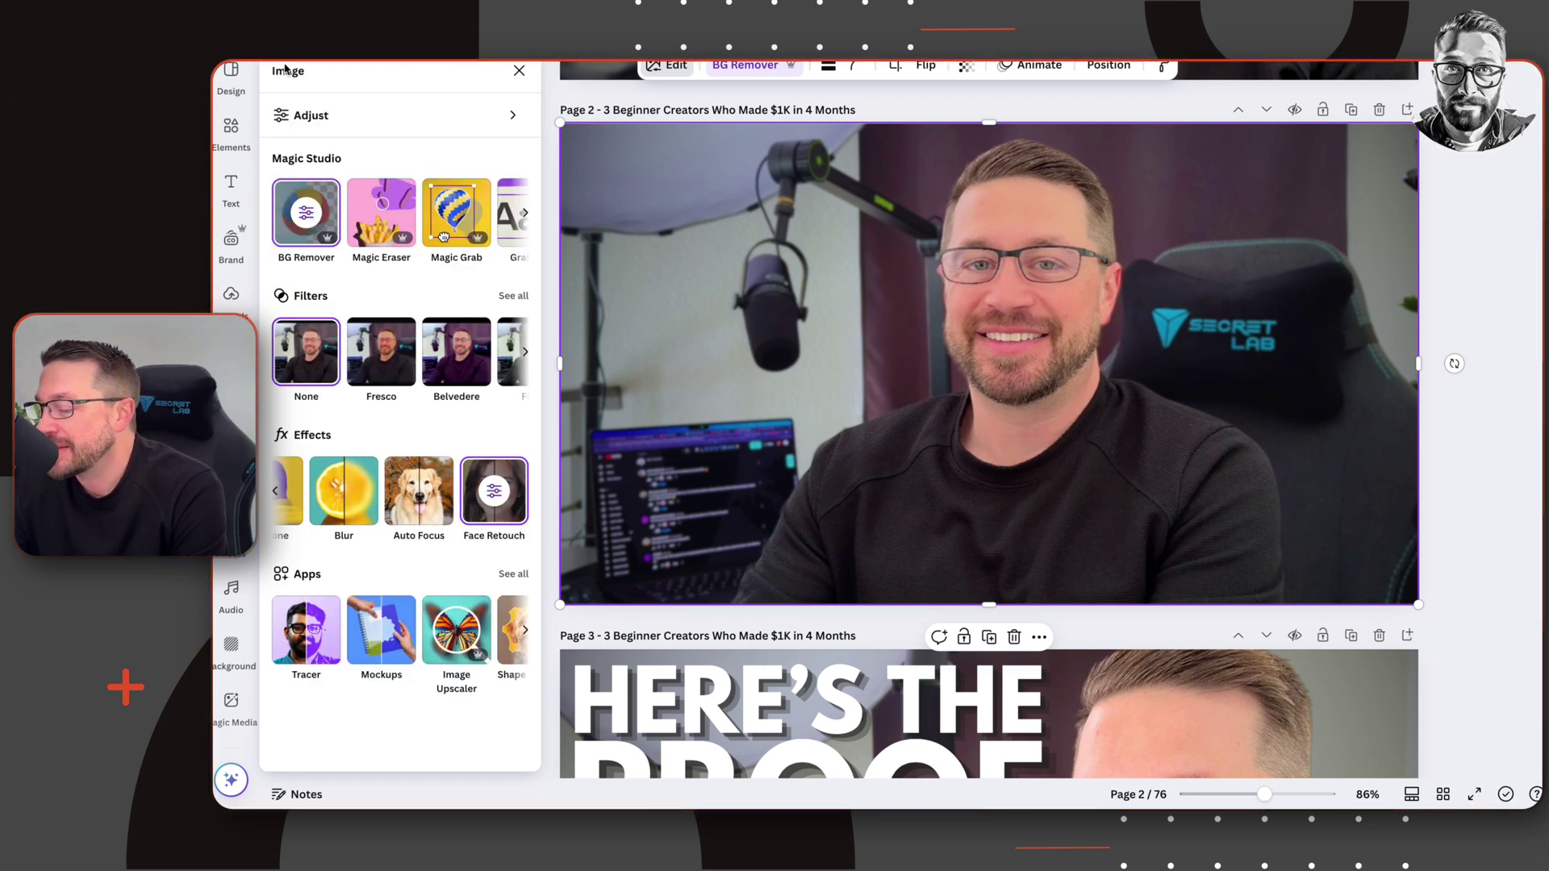
Try out the temperature and brightness adjustments on the cut-out and set its Contrast to 8.
click(507, 122)
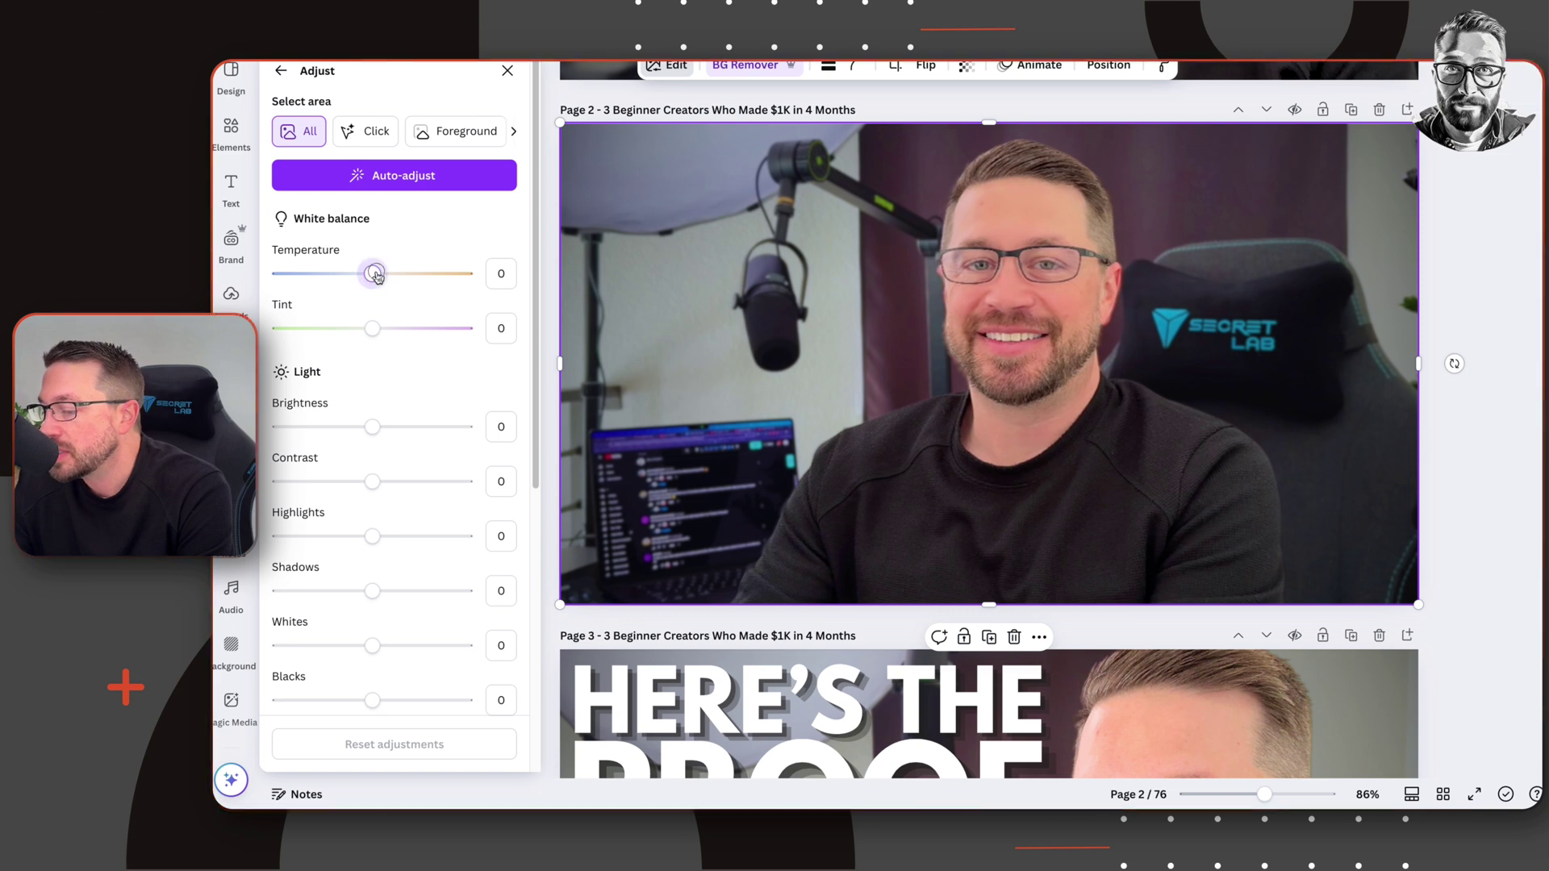
mouse_move(381, 276)
mouse_down()
mouse_move(426, 277)
mouse_move(371, 275)
mouse_up()
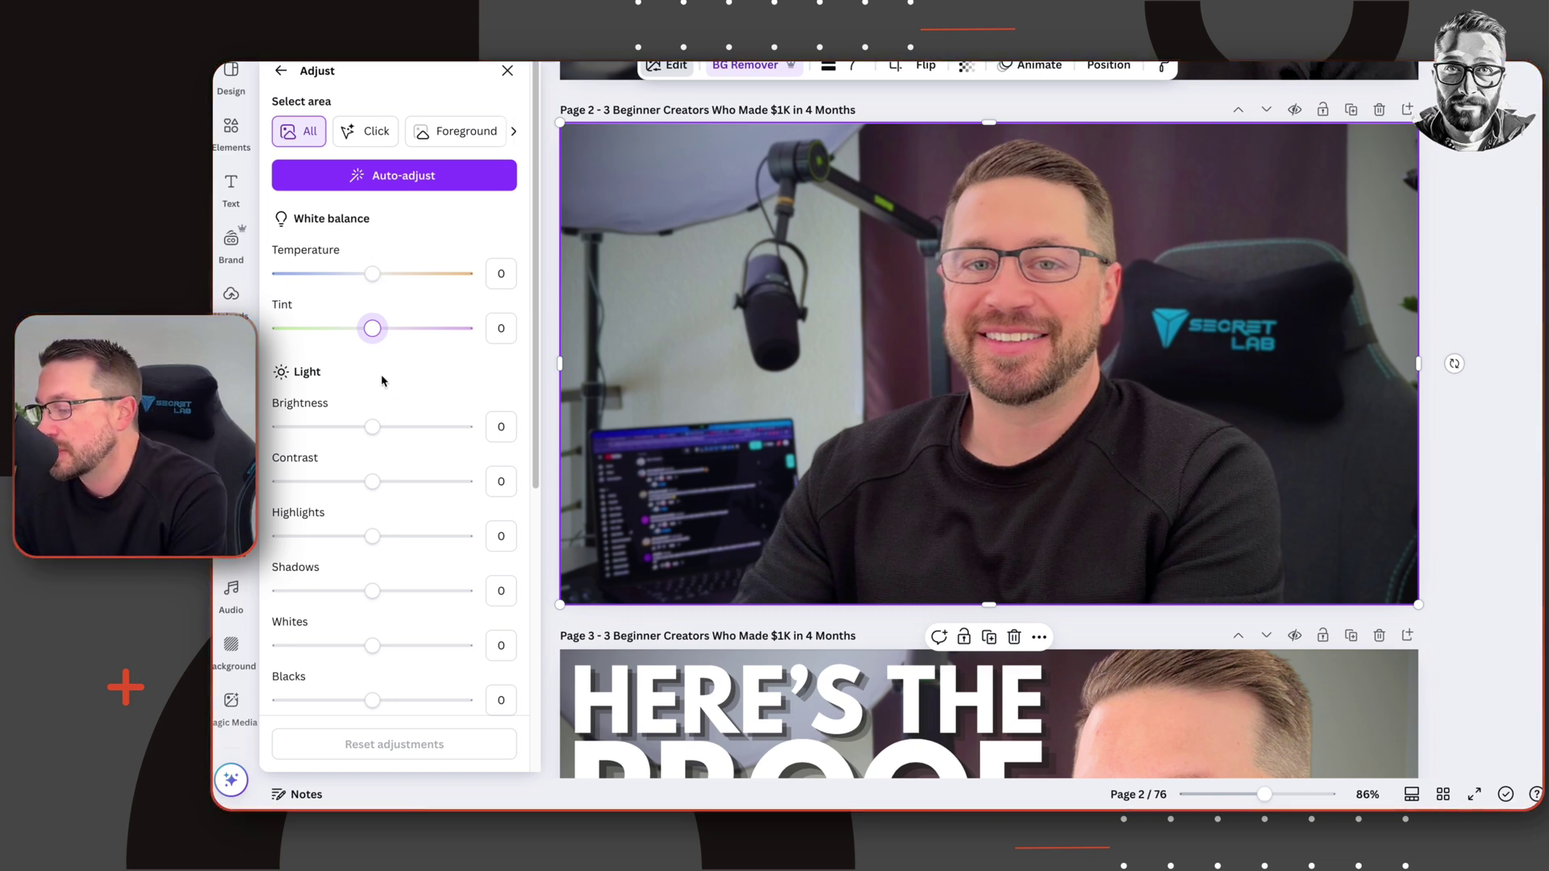
scroll(392, 389, down, 1)
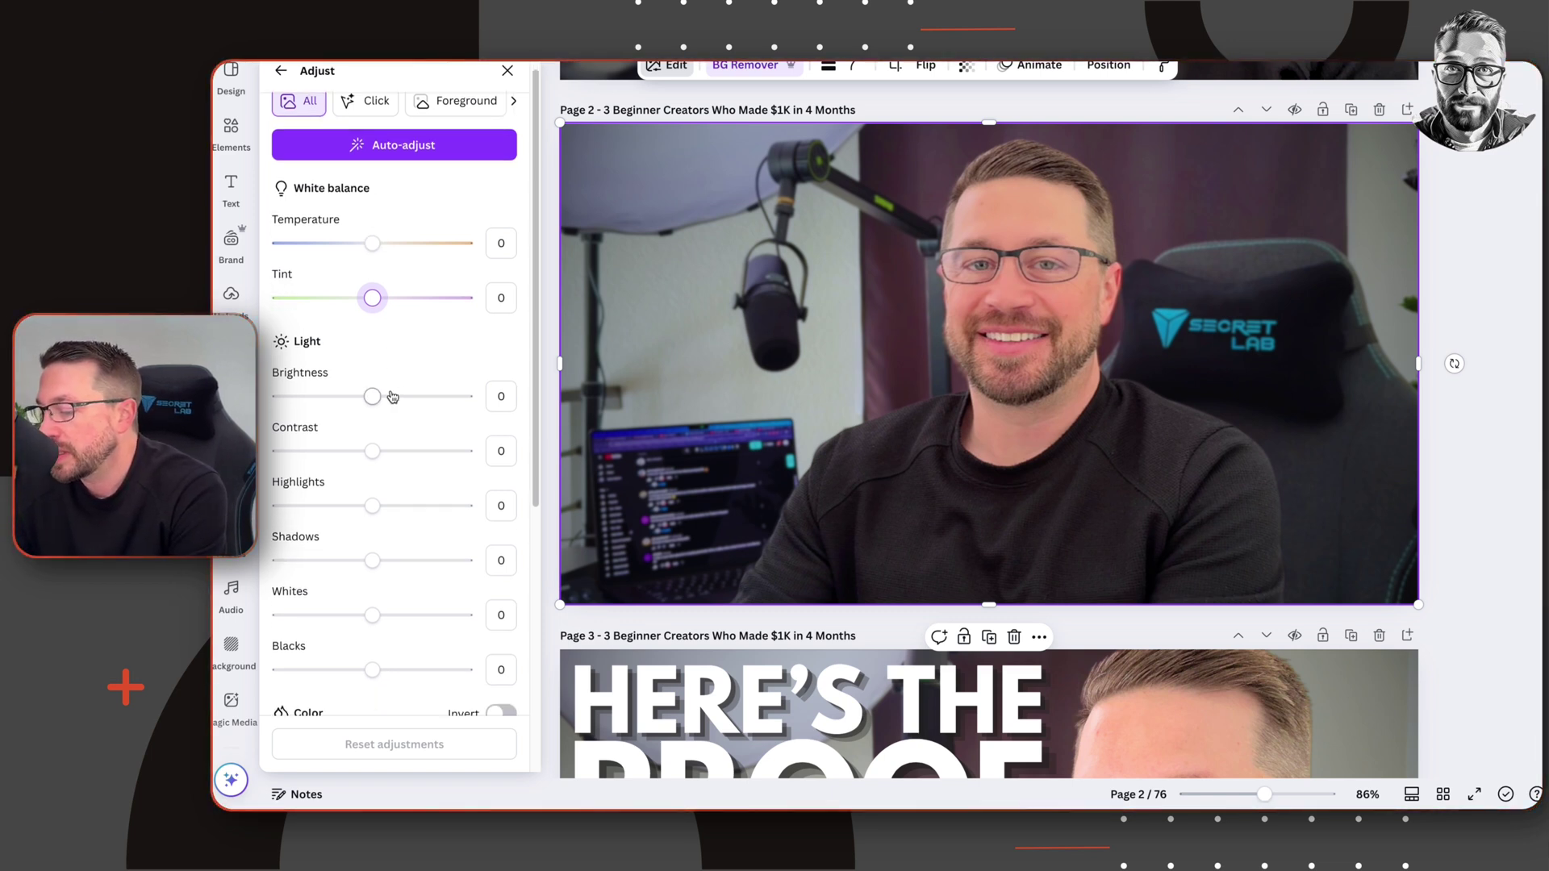
scroll(392, 396, down, 1)
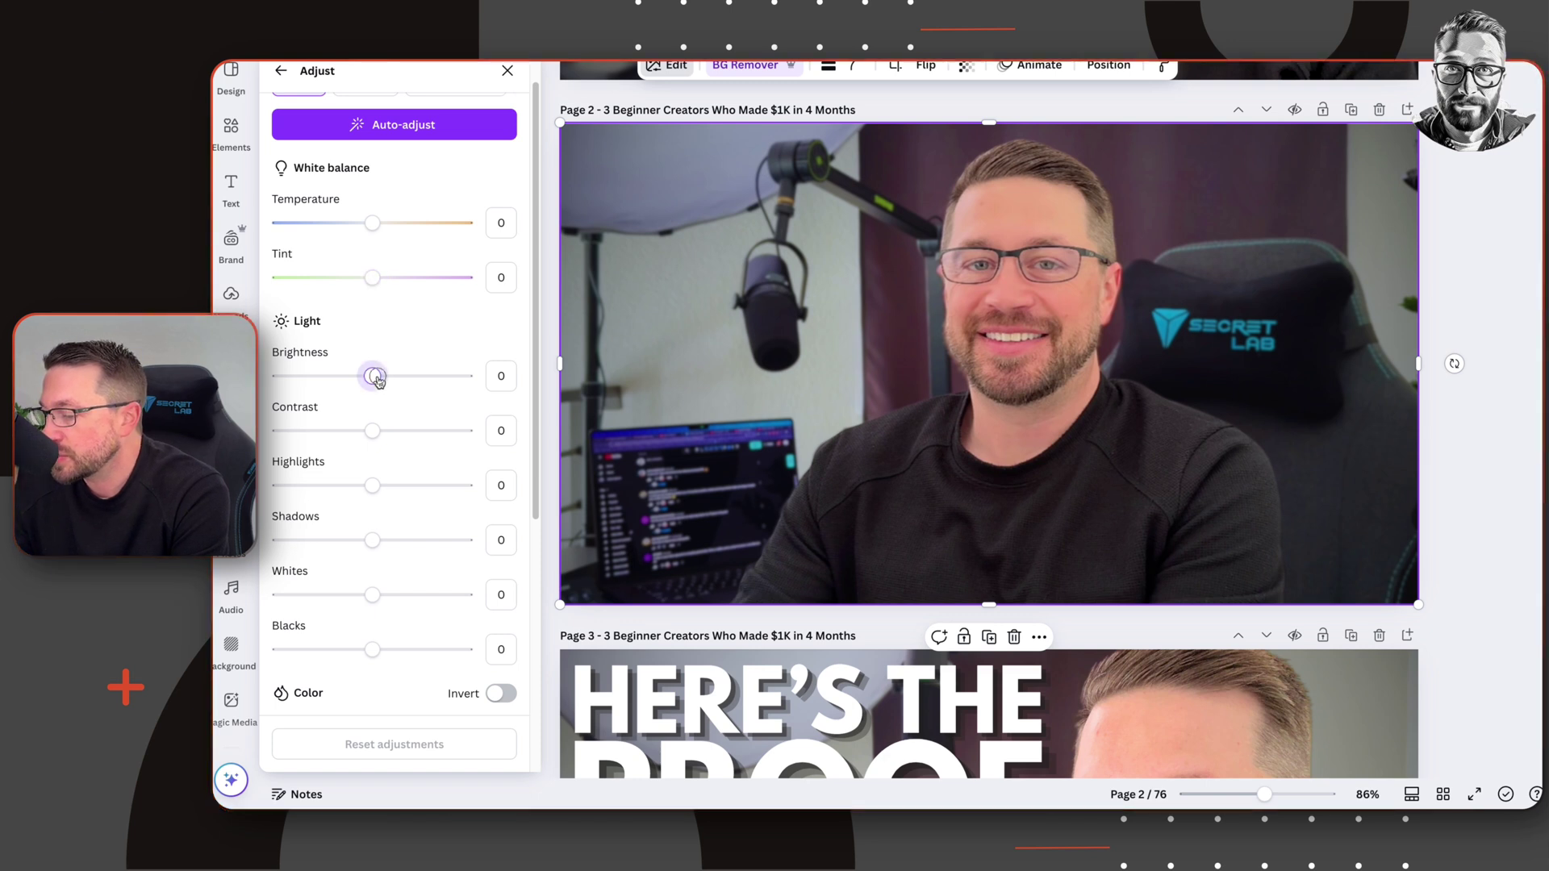
drag(377, 380, 371, 376)
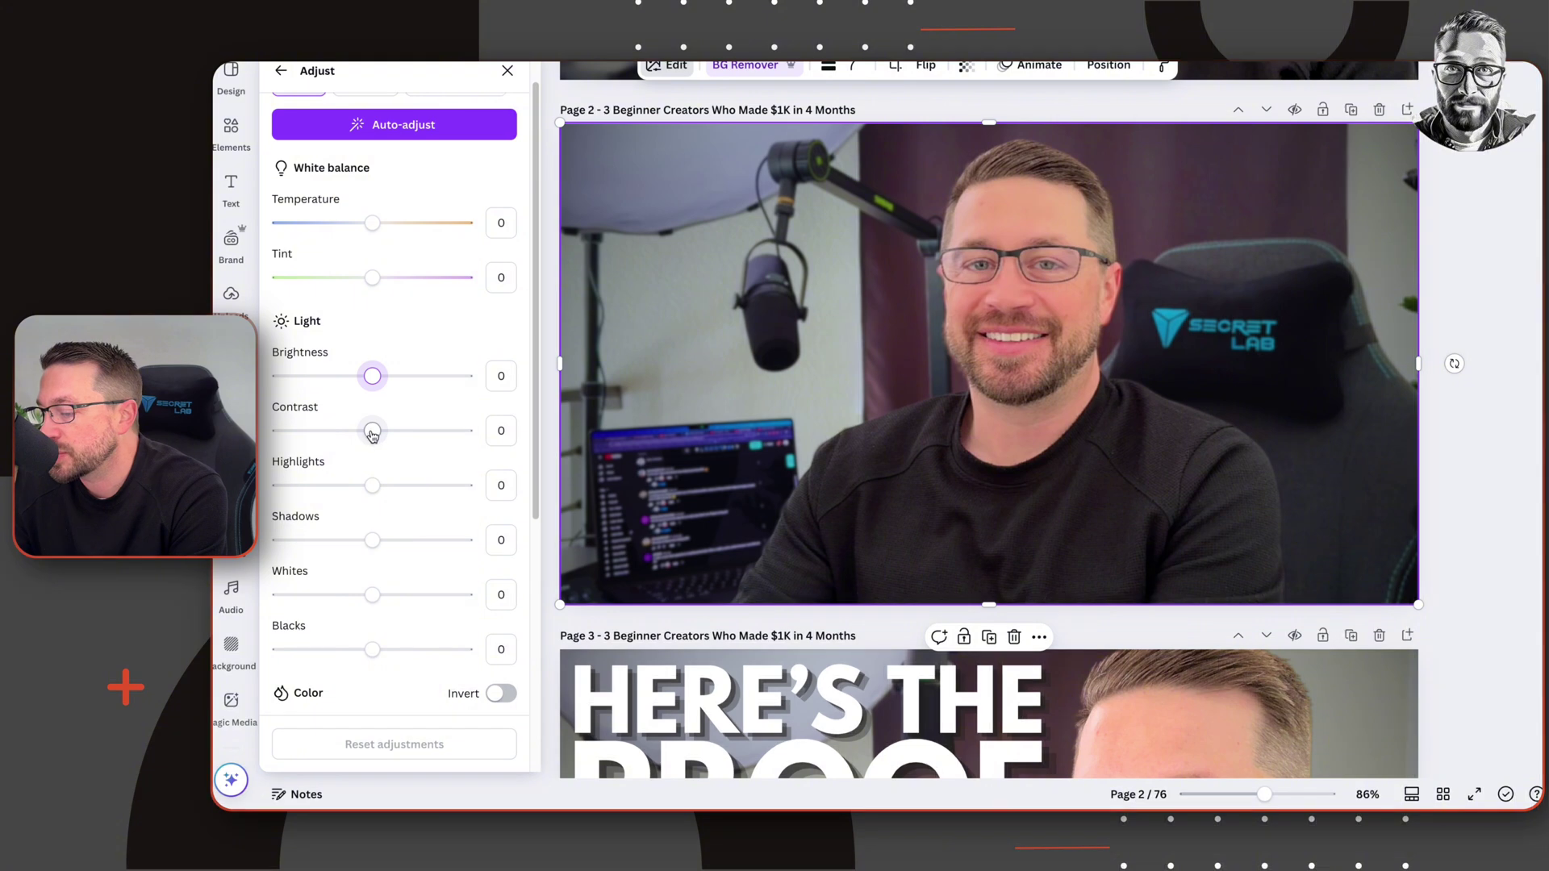
drag(370, 434, 375, 434)
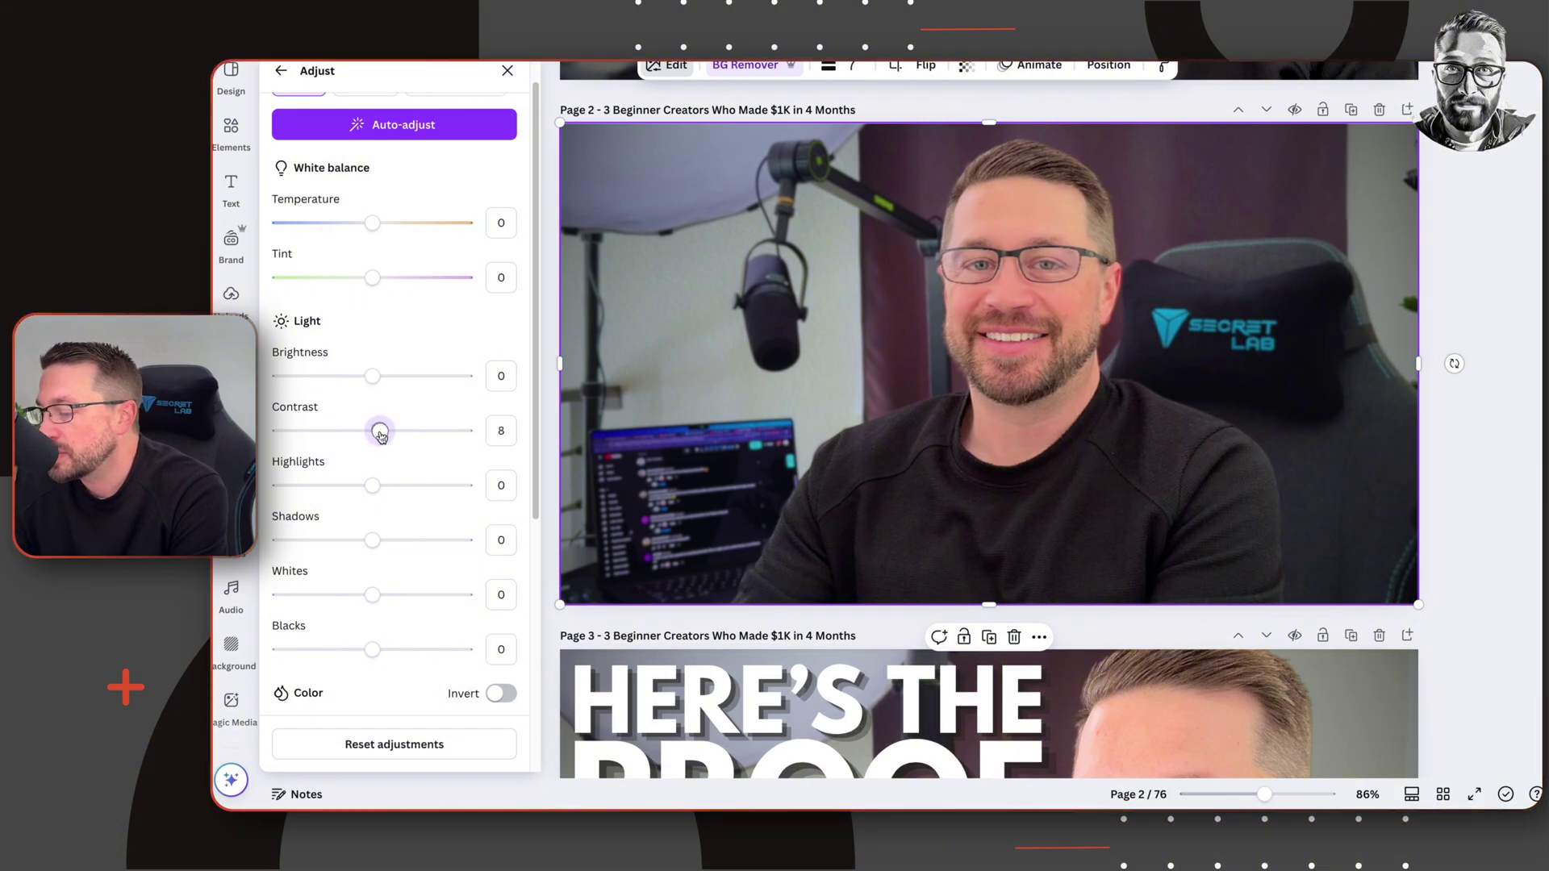
Try a higher Highlights value on the cut-out and reset it to 0.
scroll(384, 435, down, 1)
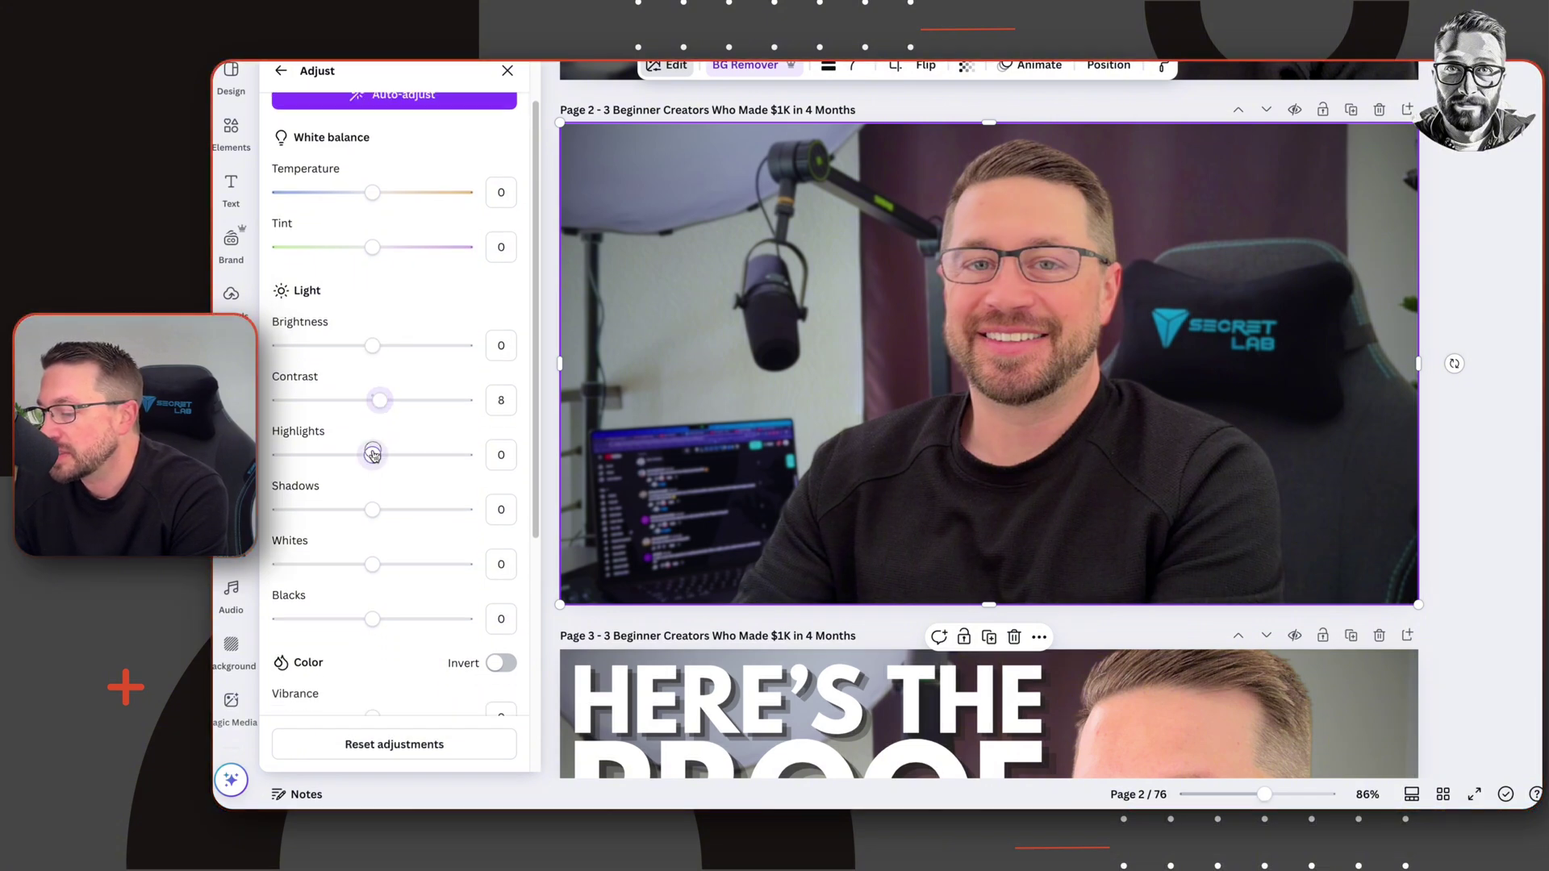
mouse_move(372, 453)
mouse_down()
mouse_move(355, 454)
mouse_move(393, 456)
mouse_up()
double_click(393, 456)
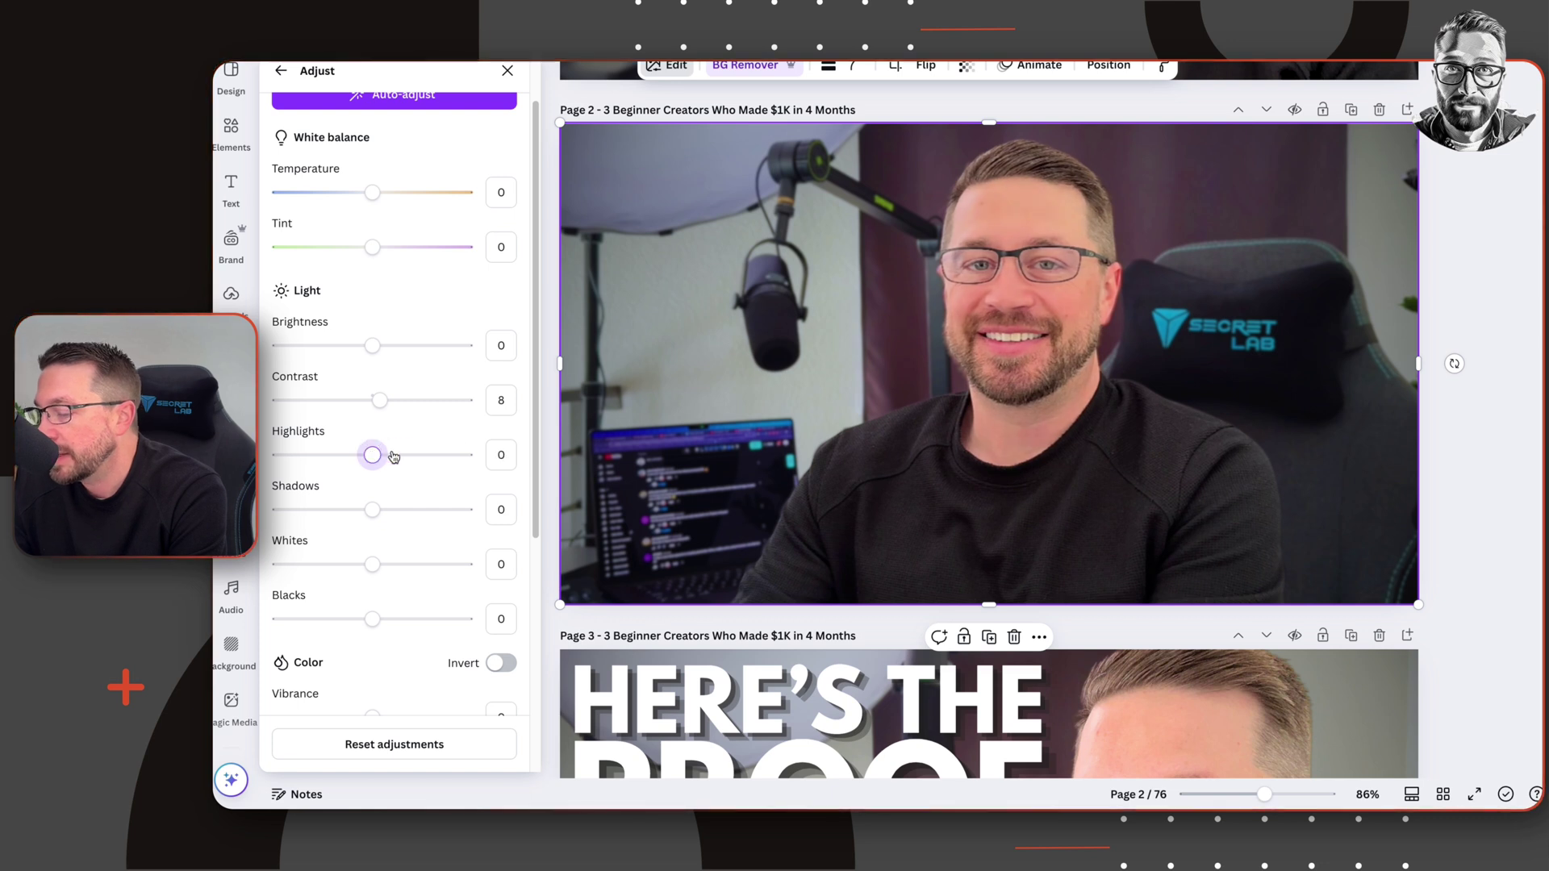
Examine the light, colour and texture adjustments of the portrait cut-out on page 1 as a reference for page 2.
scroll(393, 457, down, 1)
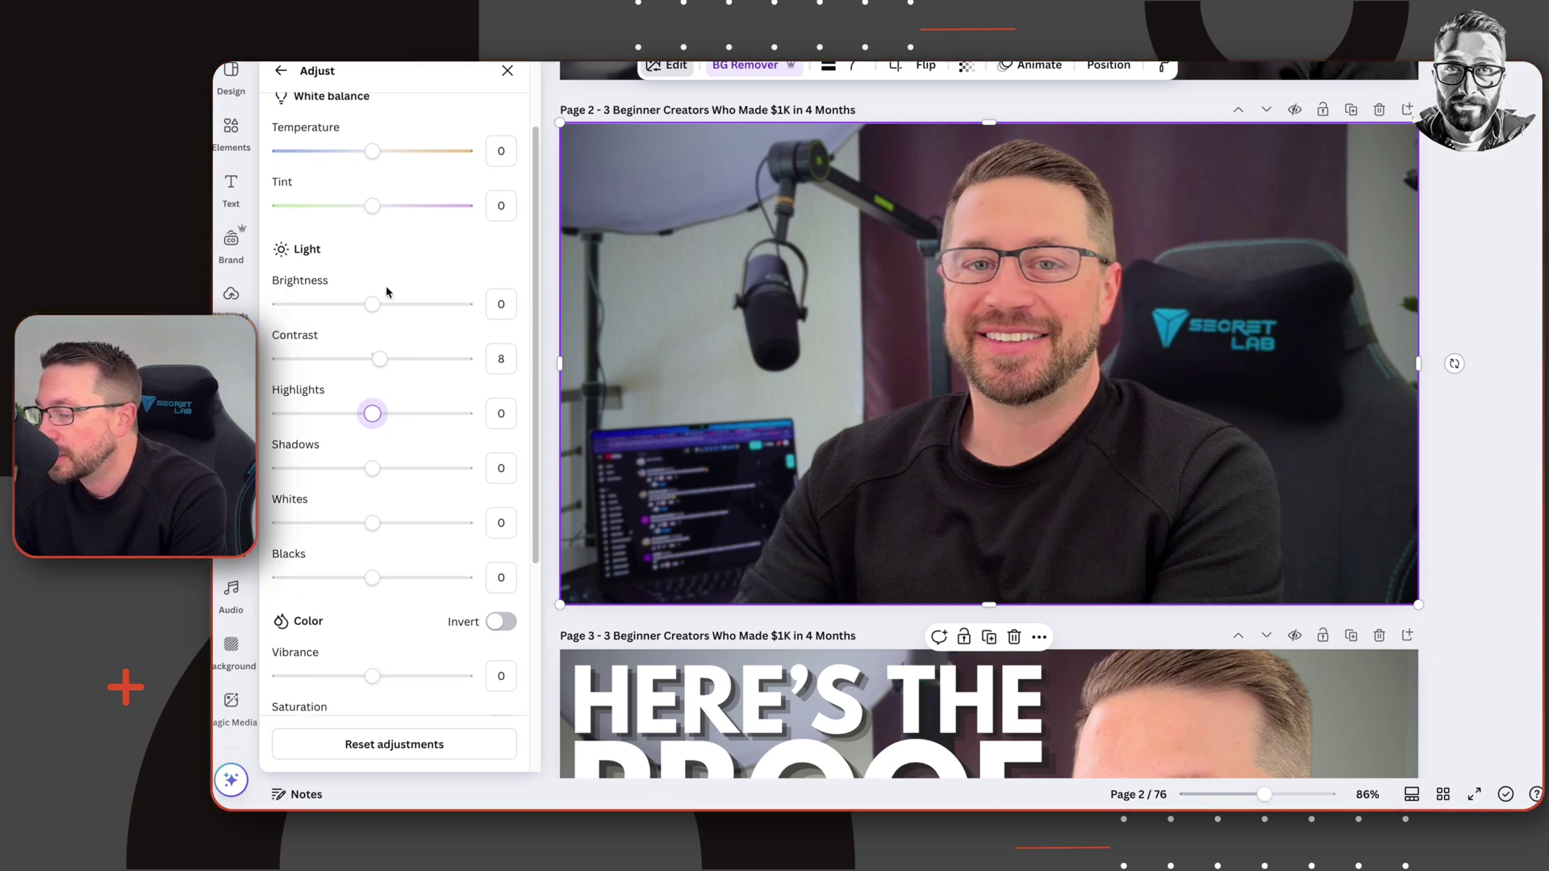
scroll(391, 312, down, 7)
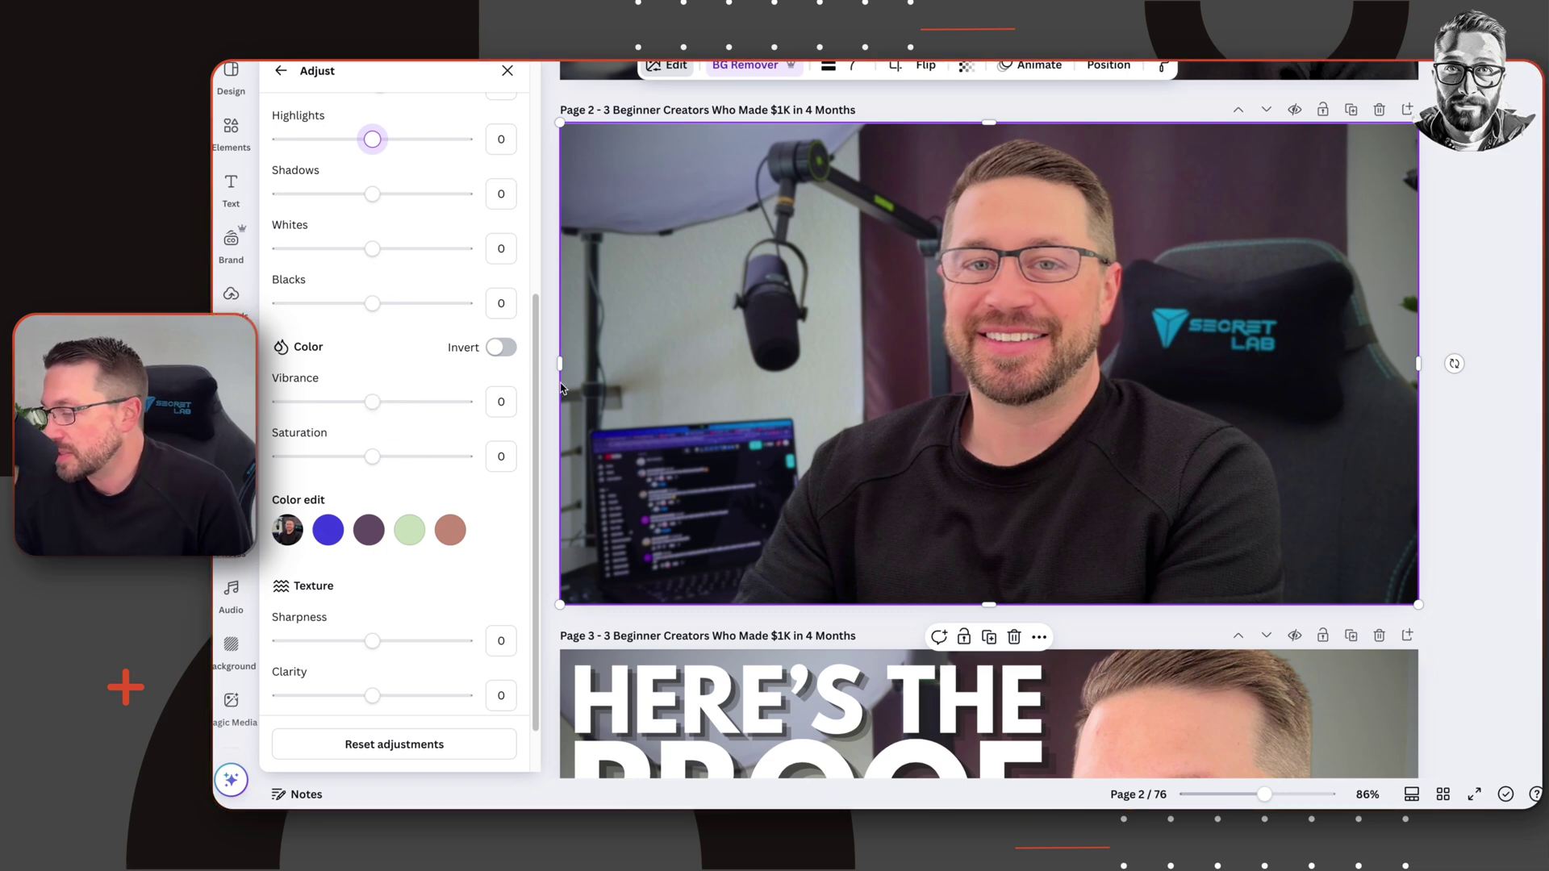
scroll(1058, 404, down, 5)
scroll(1059, 405, up, 11)
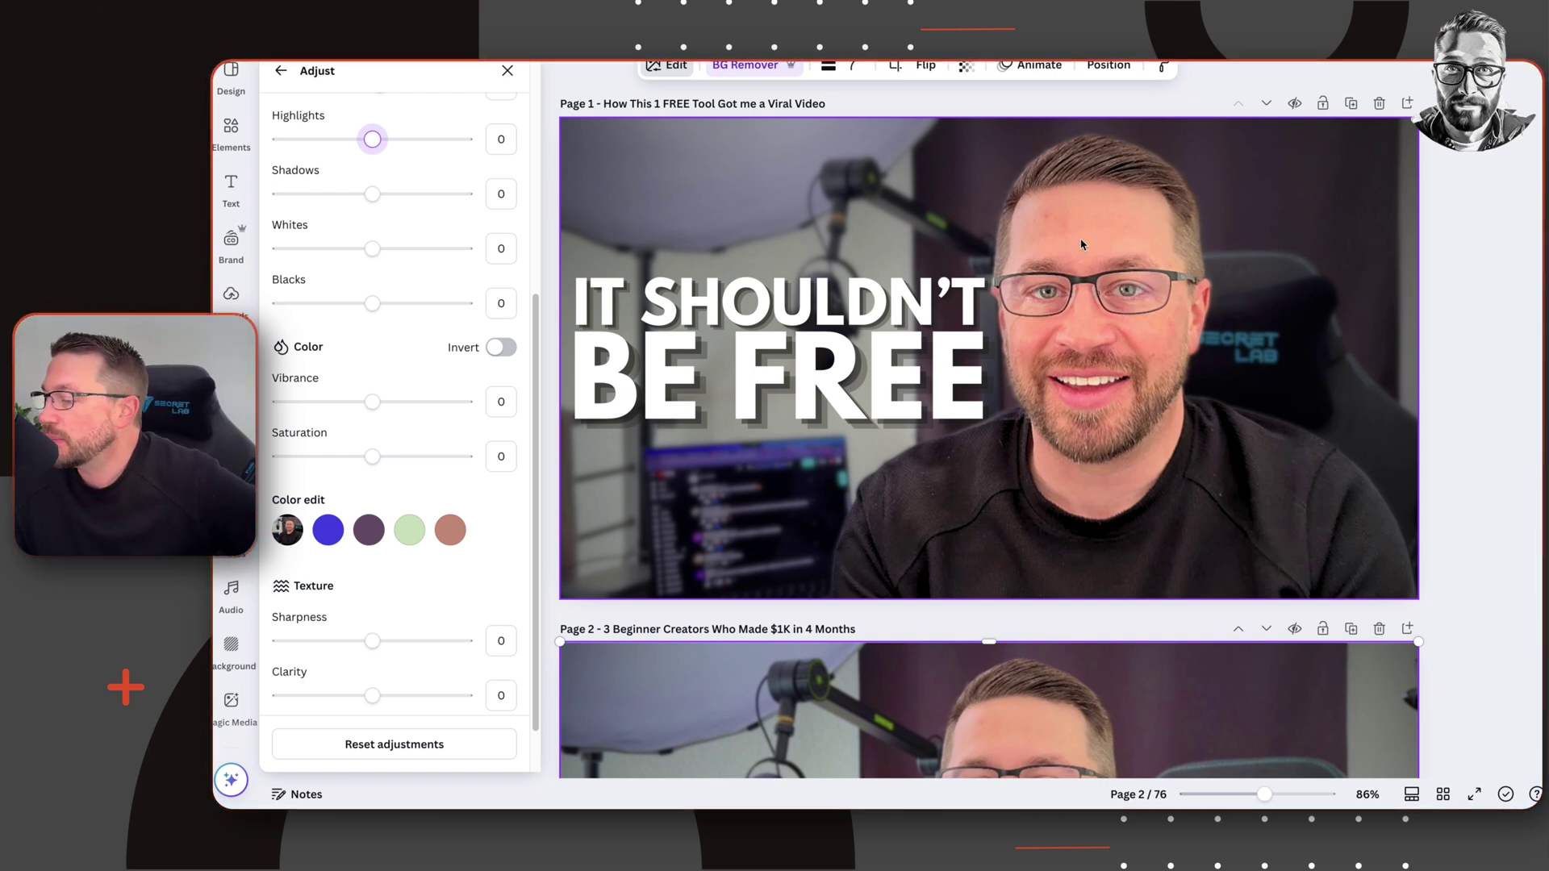
click(1107, 242)
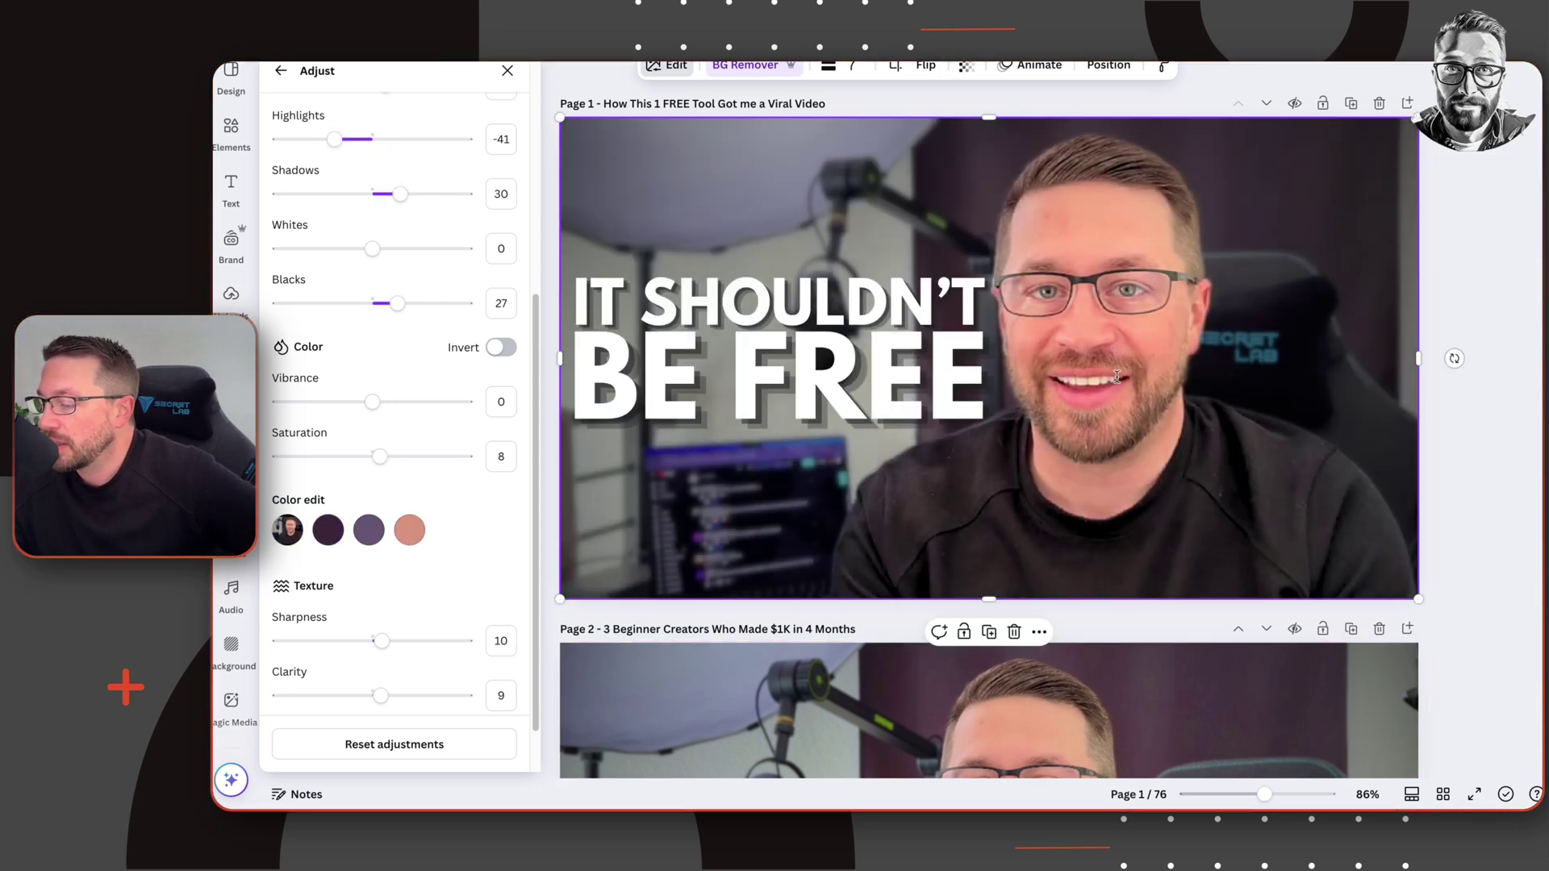
scroll(455, 352, up, 5)
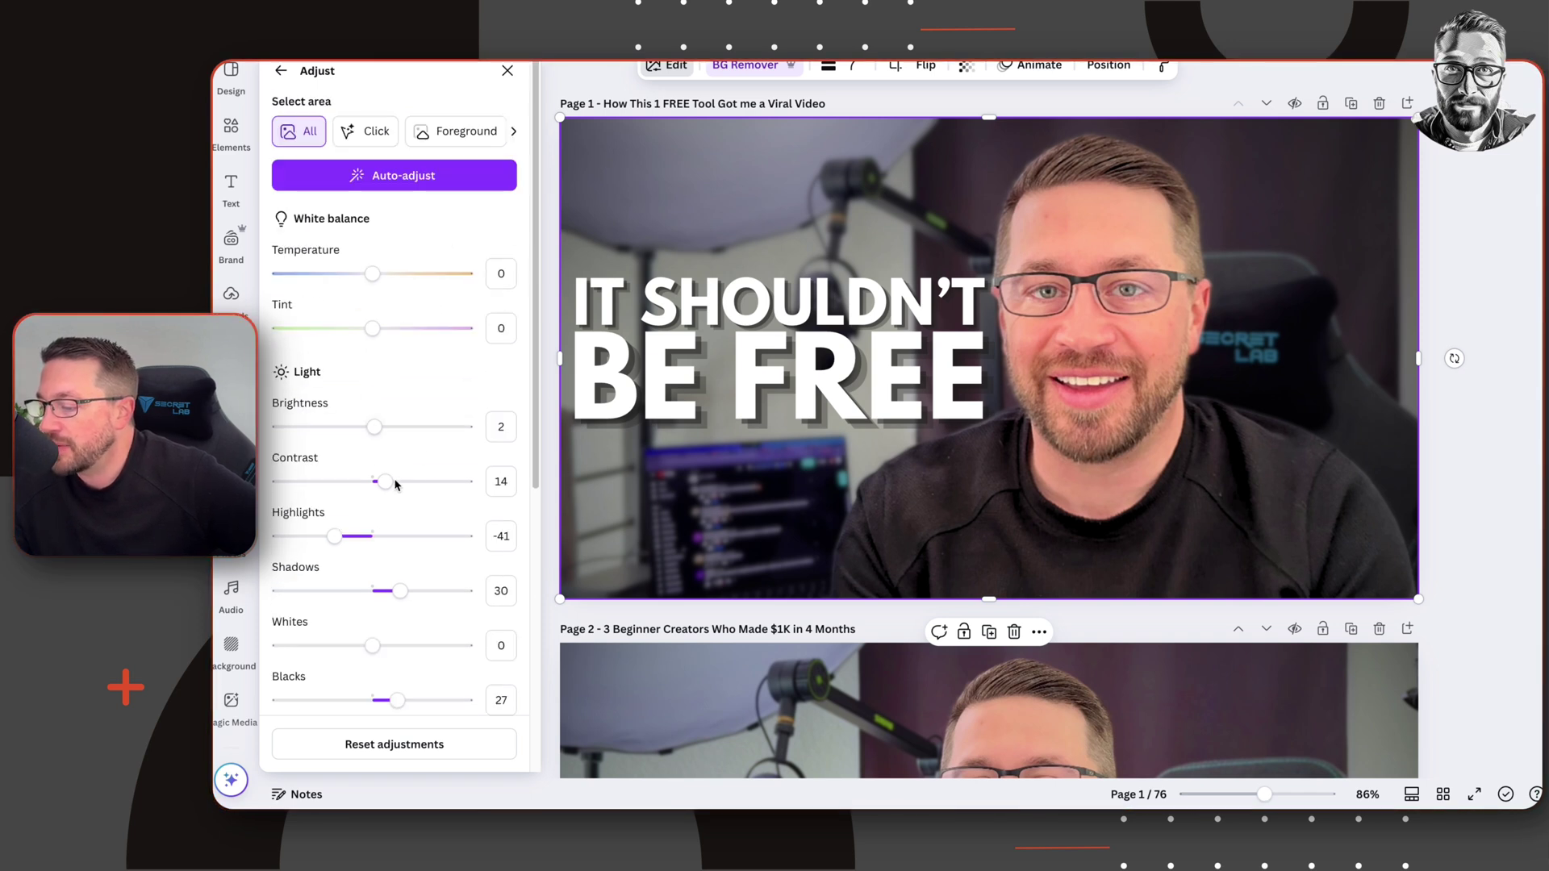
scroll(438, 480, down, 3)
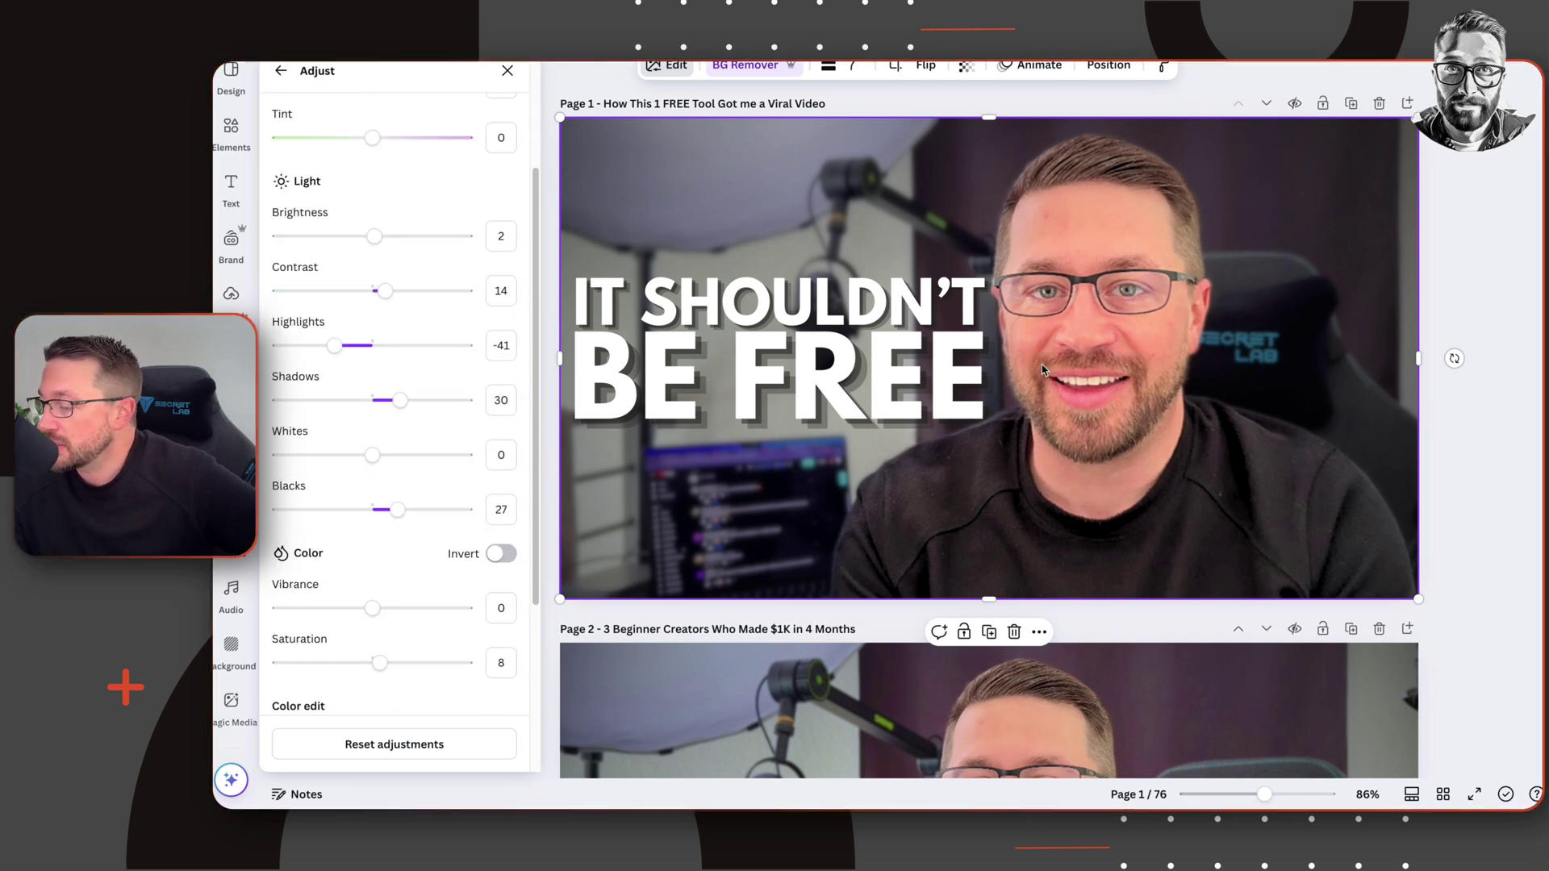
Copy the style of the page 1 portrait cut-out and apply it to the portrait cut-out on page 2.
right_click(1107, 282)
click(1213, 318)
scroll(1145, 315, down, 6)
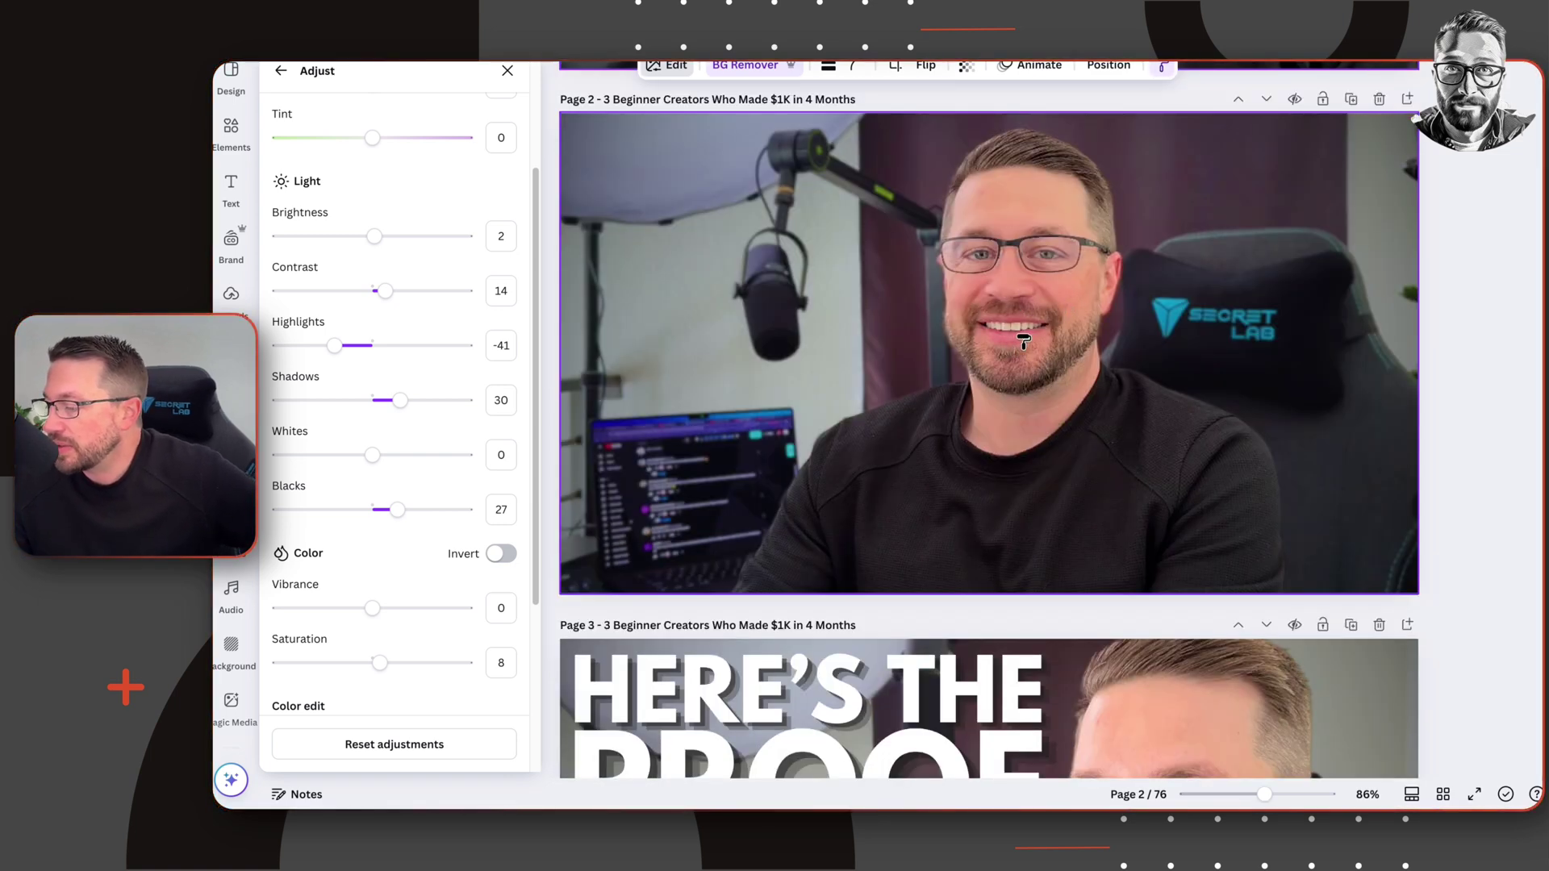
click(1023, 308)
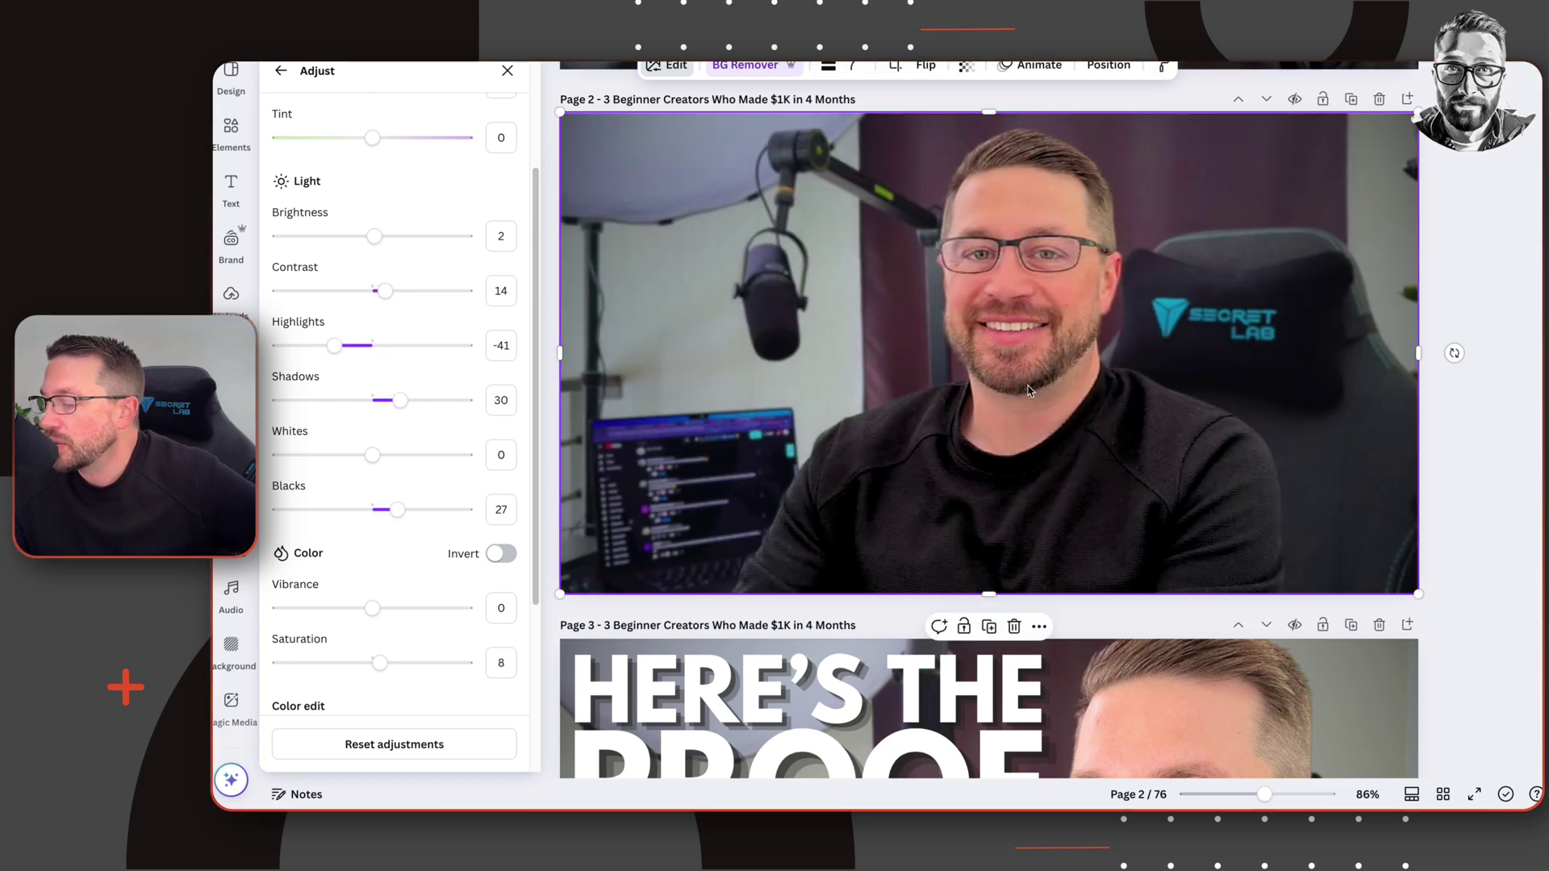
Compare the page 2 portrait with page 1 and review the light, colour, texture and white balance adjustments.
scroll(1100, 371, up, 5)
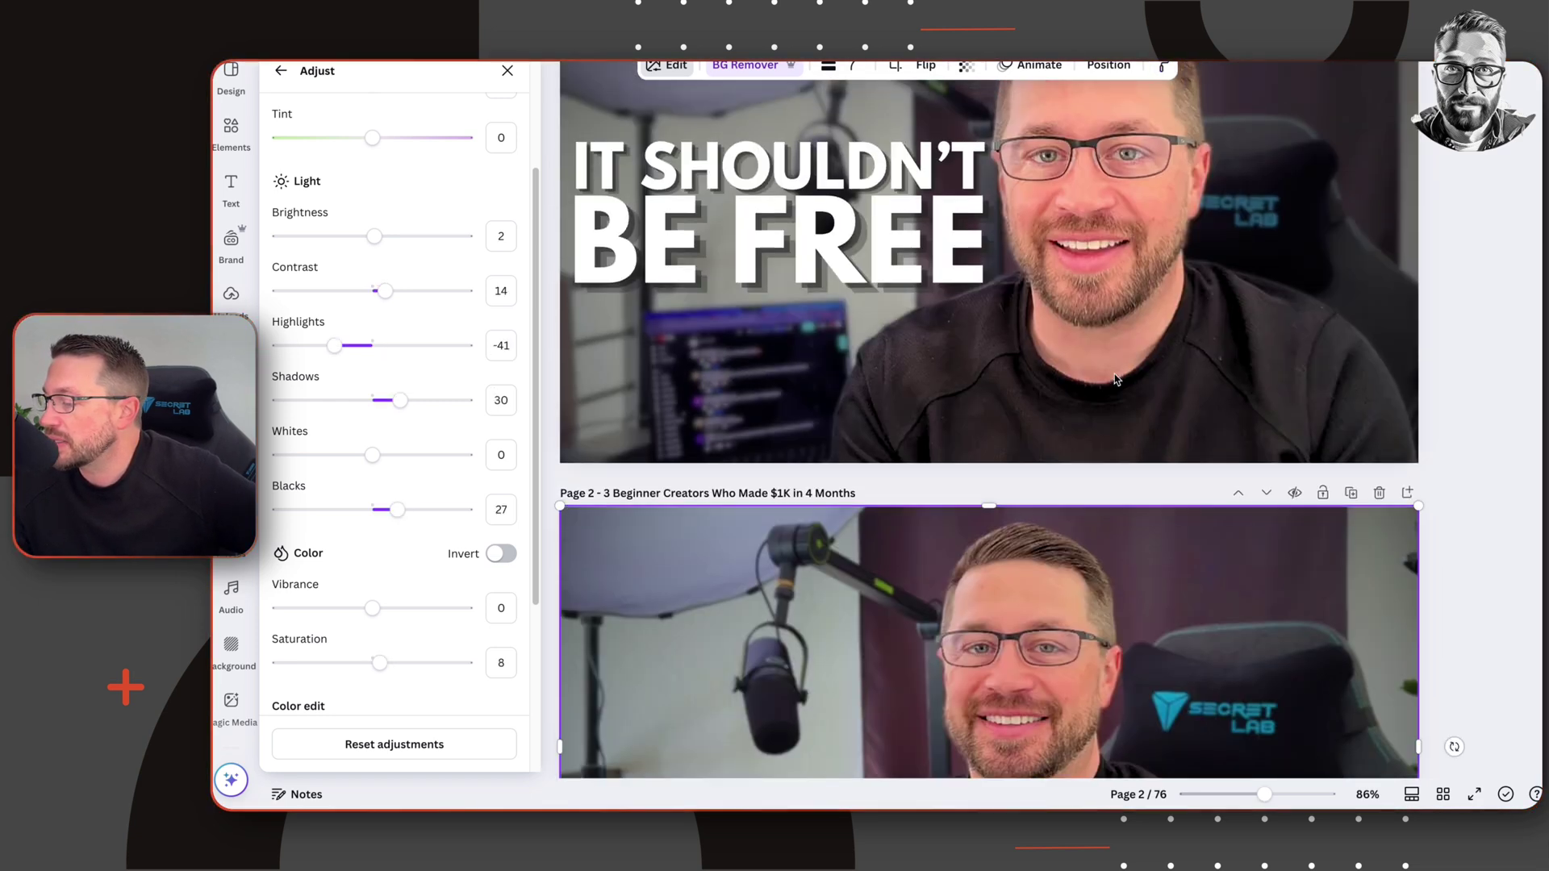
scroll(1050, 427, down, 5)
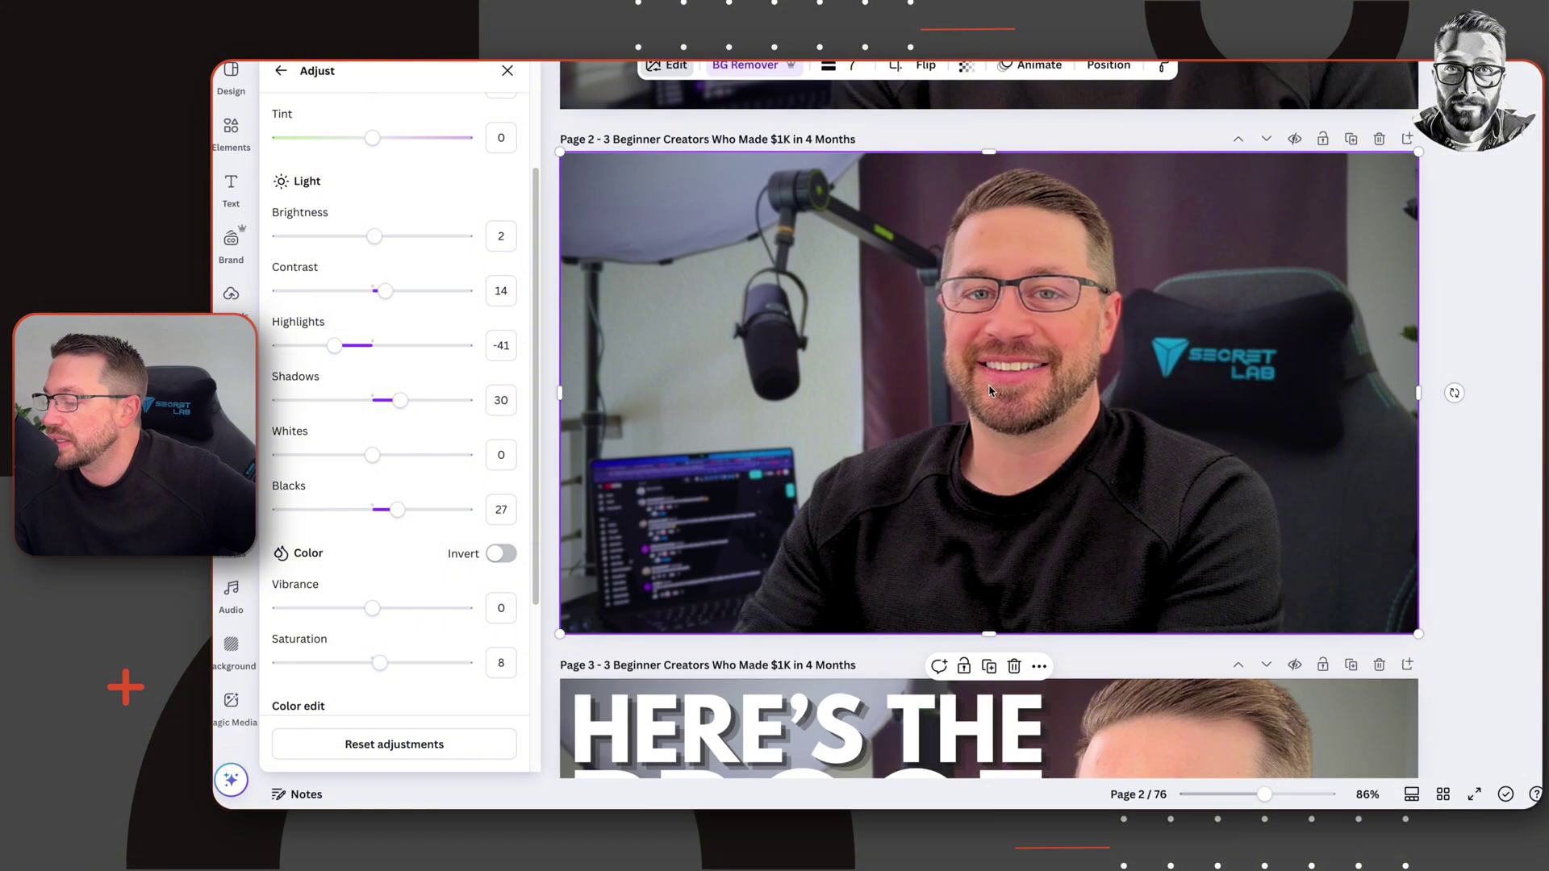
scroll(365, 389, down, 3)
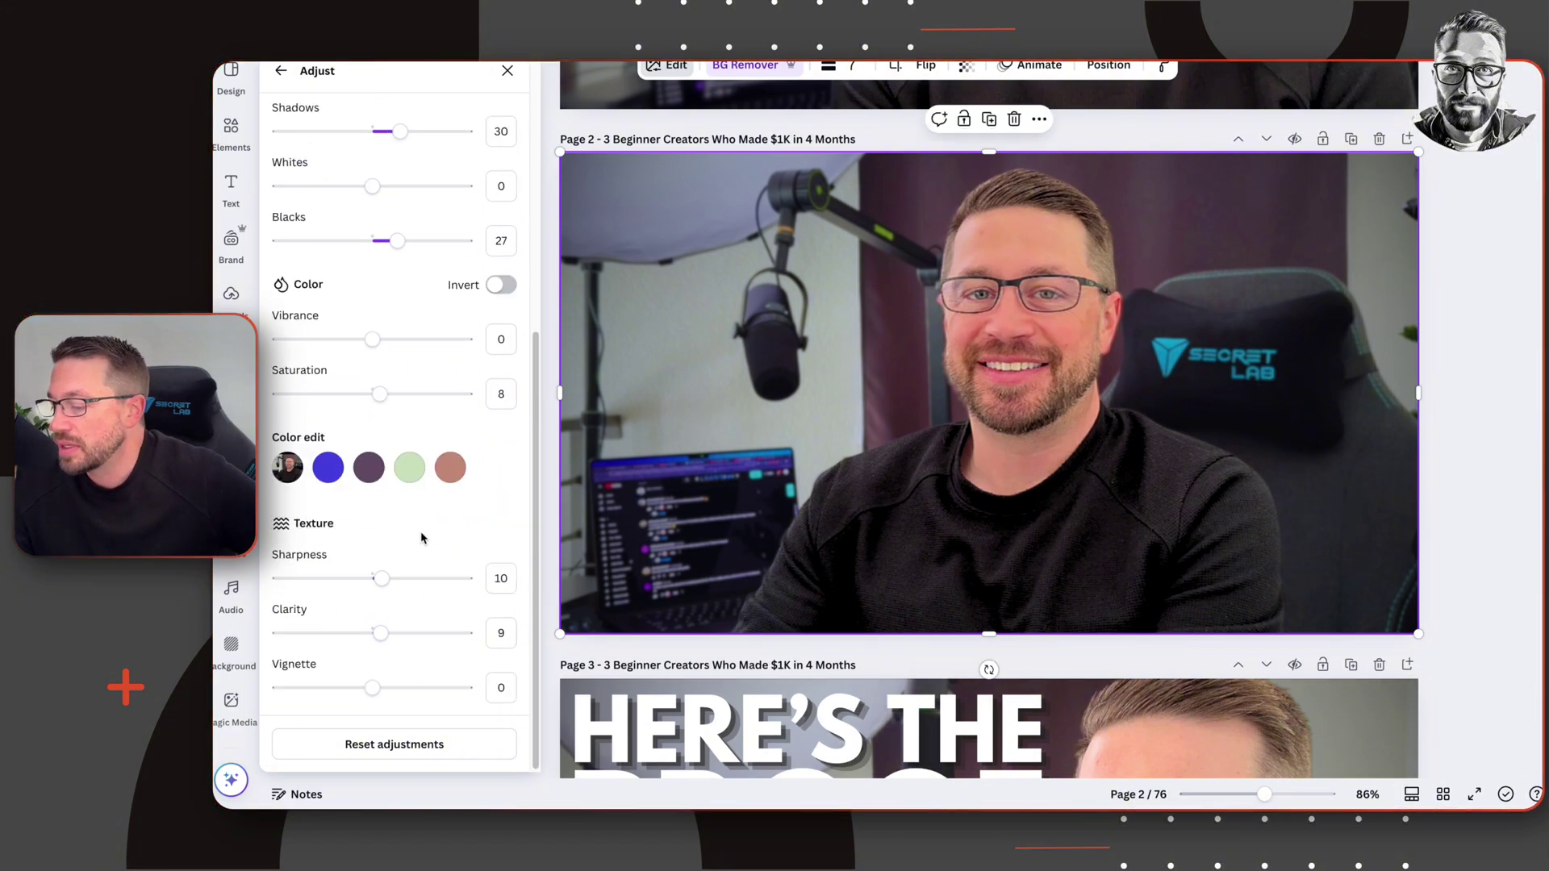
scroll(418, 532, up, 3)
scroll(418, 532, up, 3)
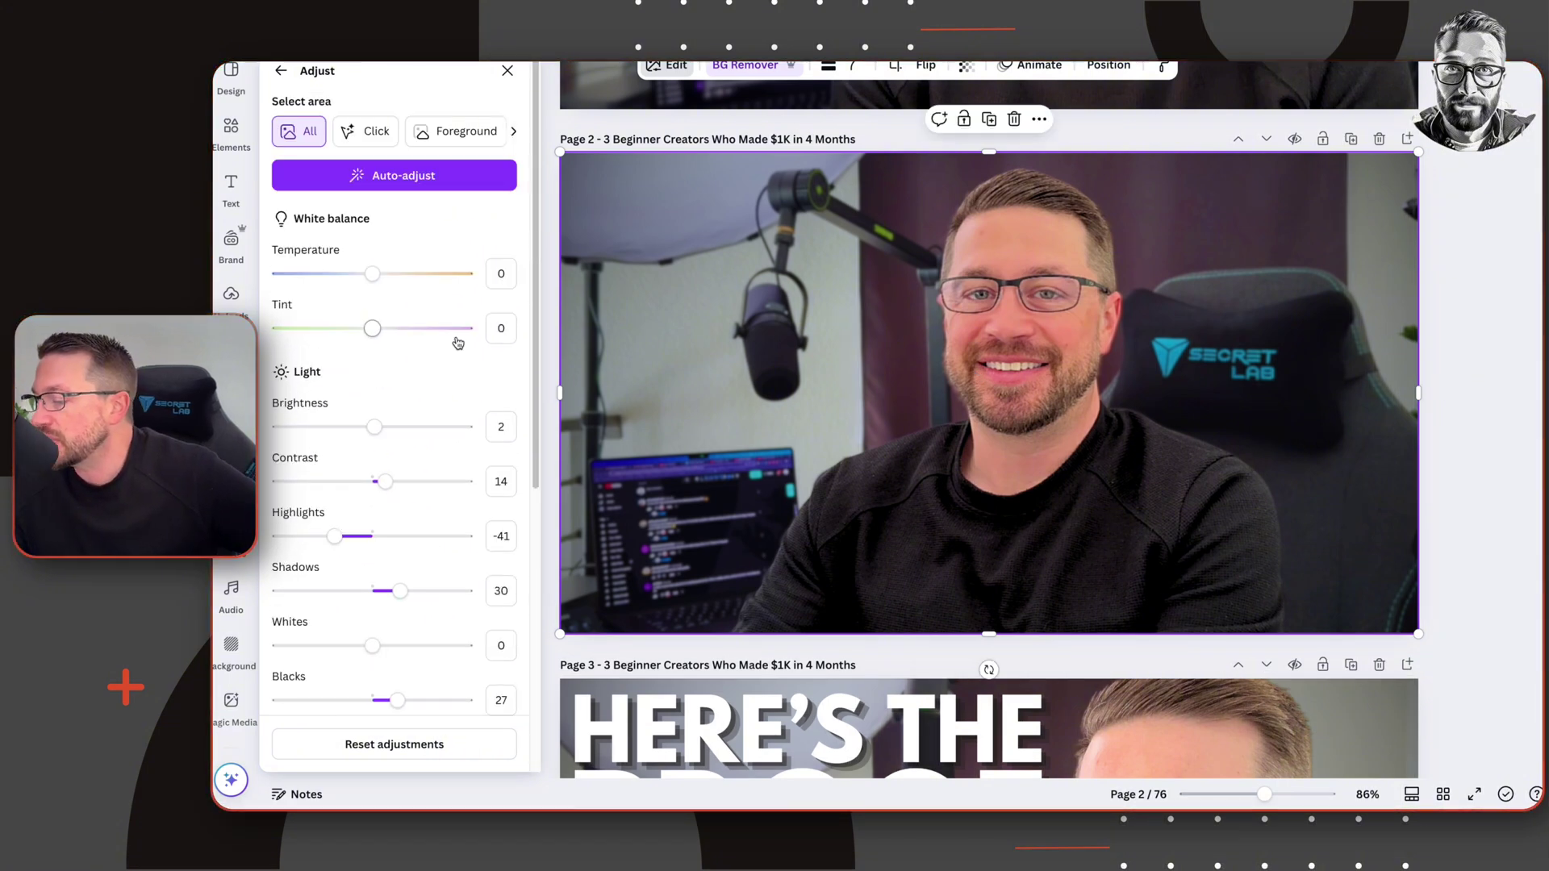
click(281, 72)
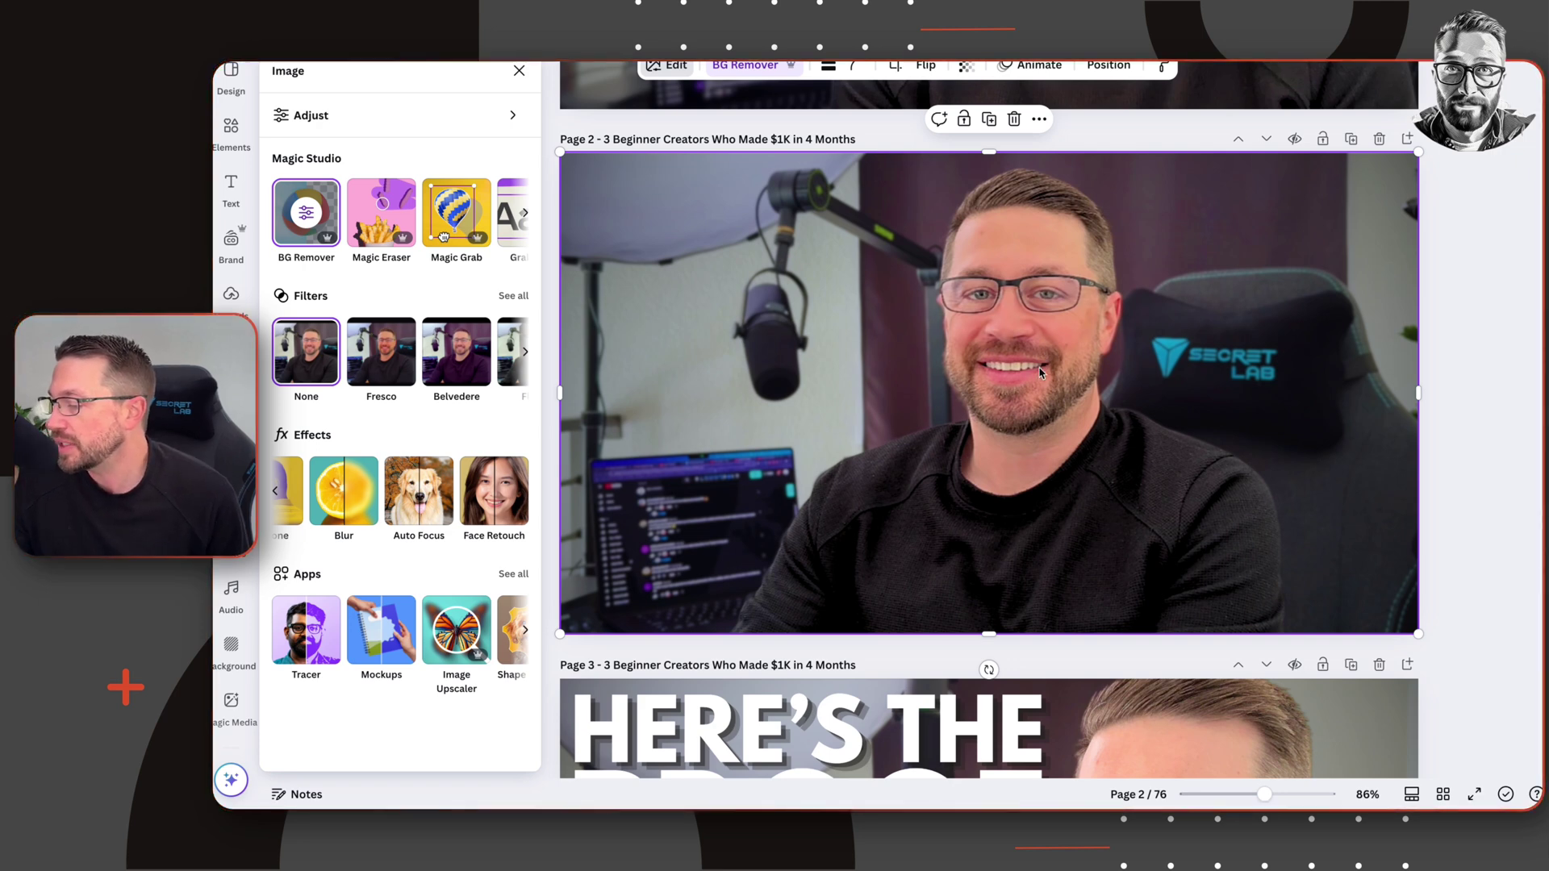
scroll(1039, 371, up, 5)
scroll(1039, 367, down, 3)
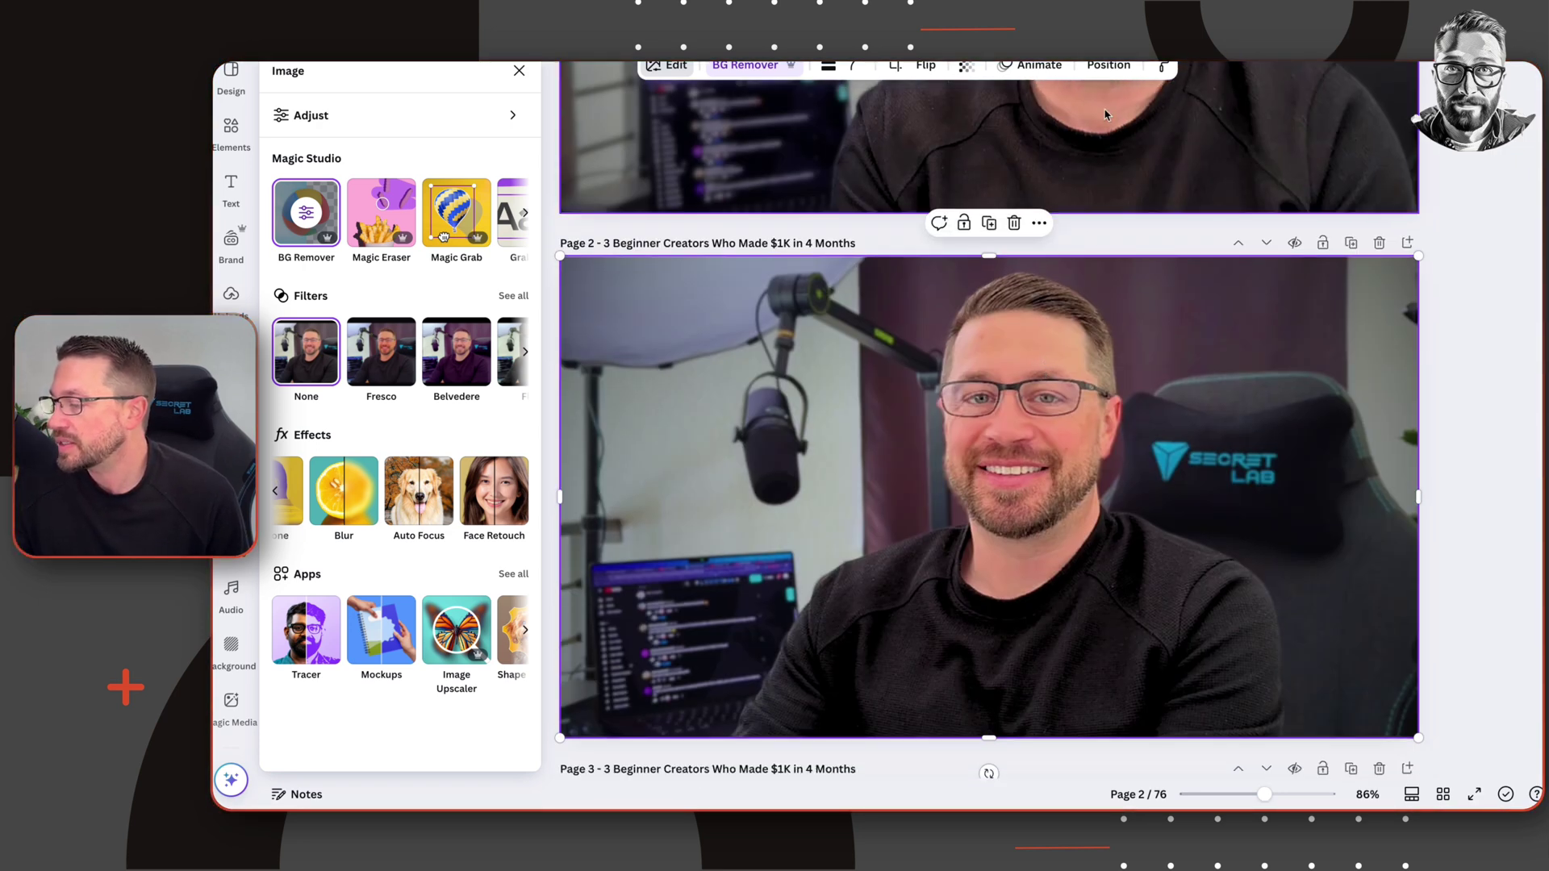
Reorder the page 2 layers so the background photo and the cut-out above it both sit beneath the two text layers.
click(1108, 65)
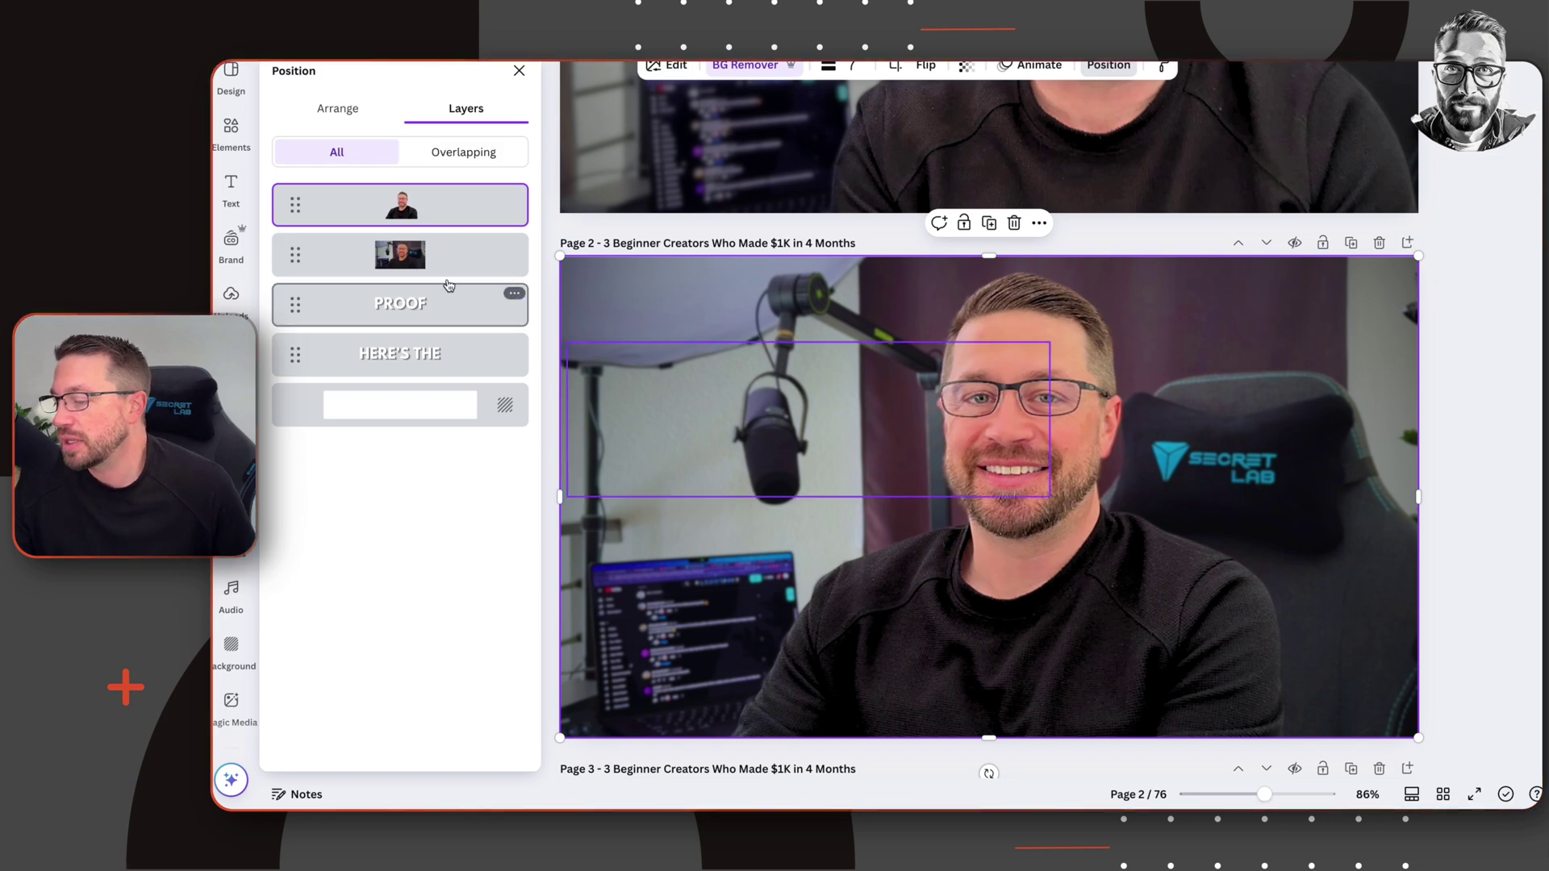
drag(436, 256, 428, 357)
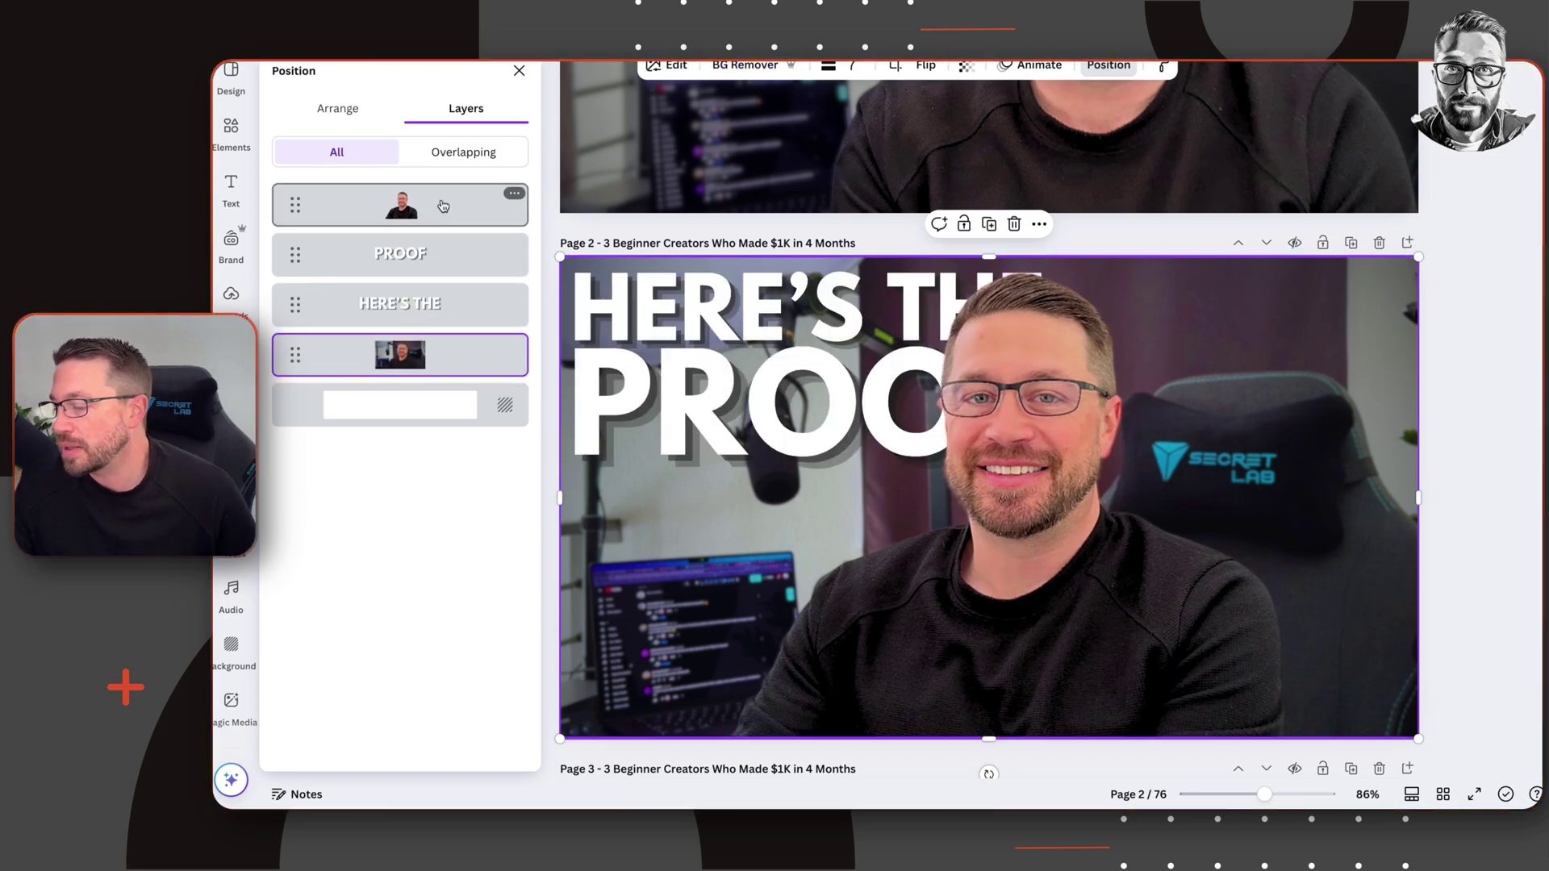
drag(443, 206, 440, 306)
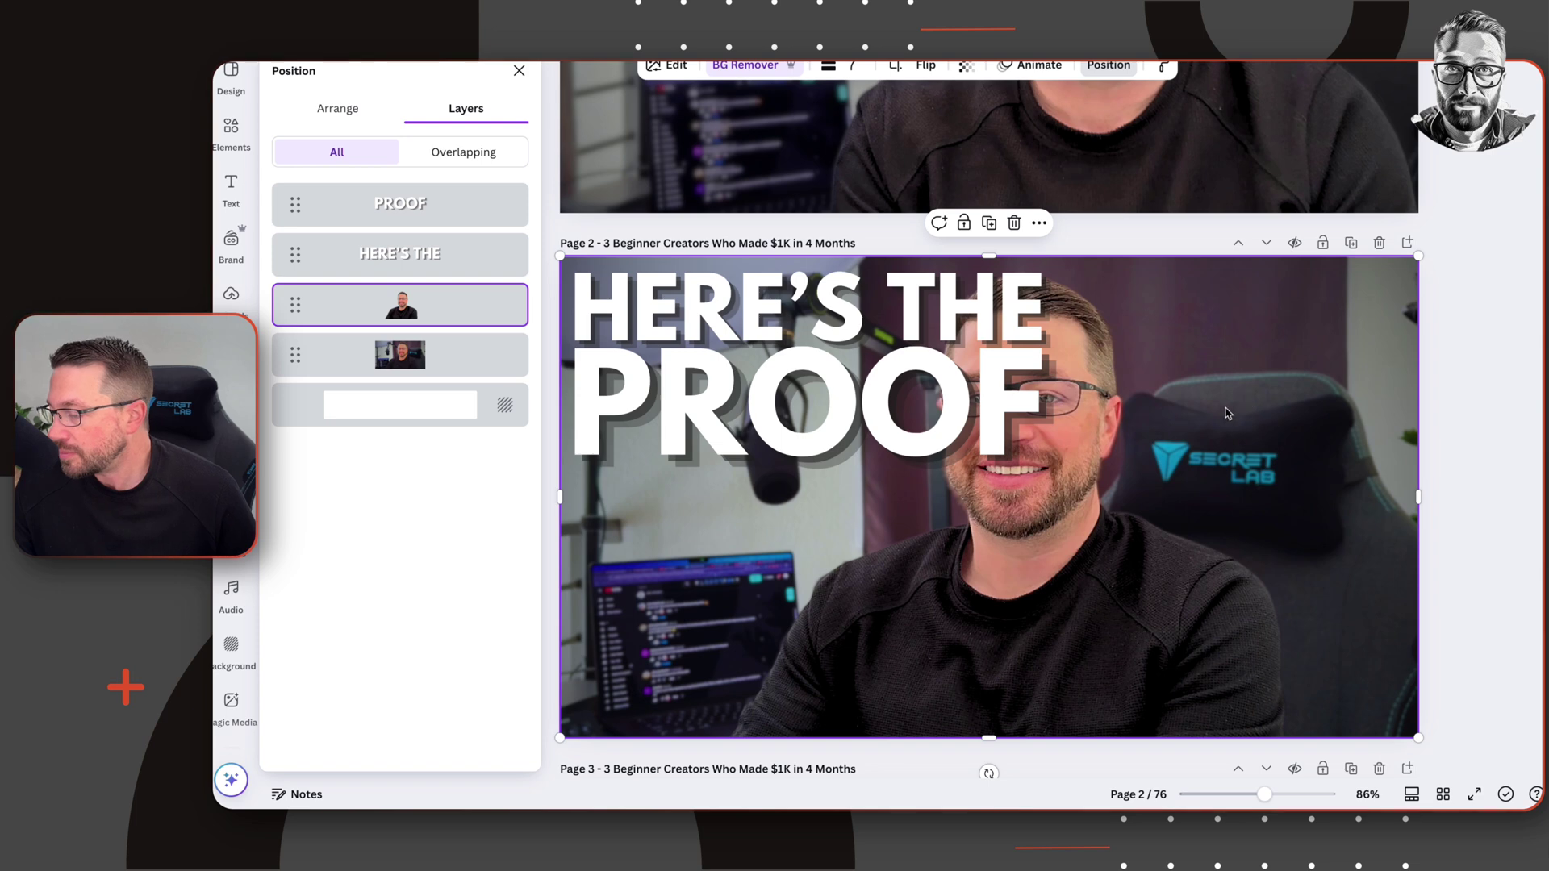
Copy the page 1 title "How This 1 FREE Tool Got me a Viral Video" and use it to replace the page 2 title.
scroll(1116, 393, down, 3)
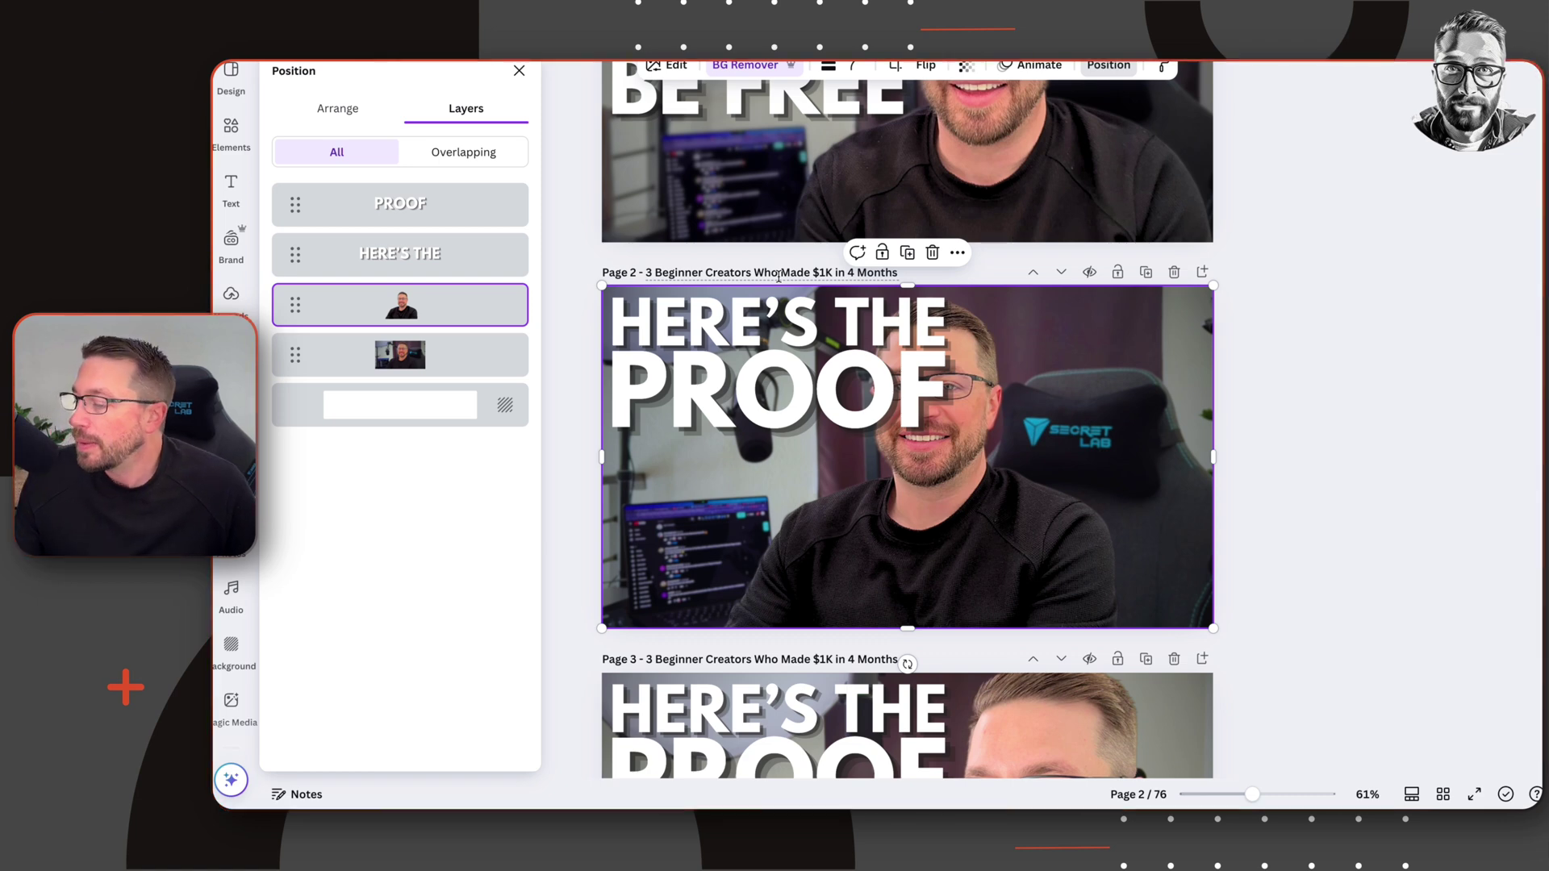
scroll(797, 81, up, 3)
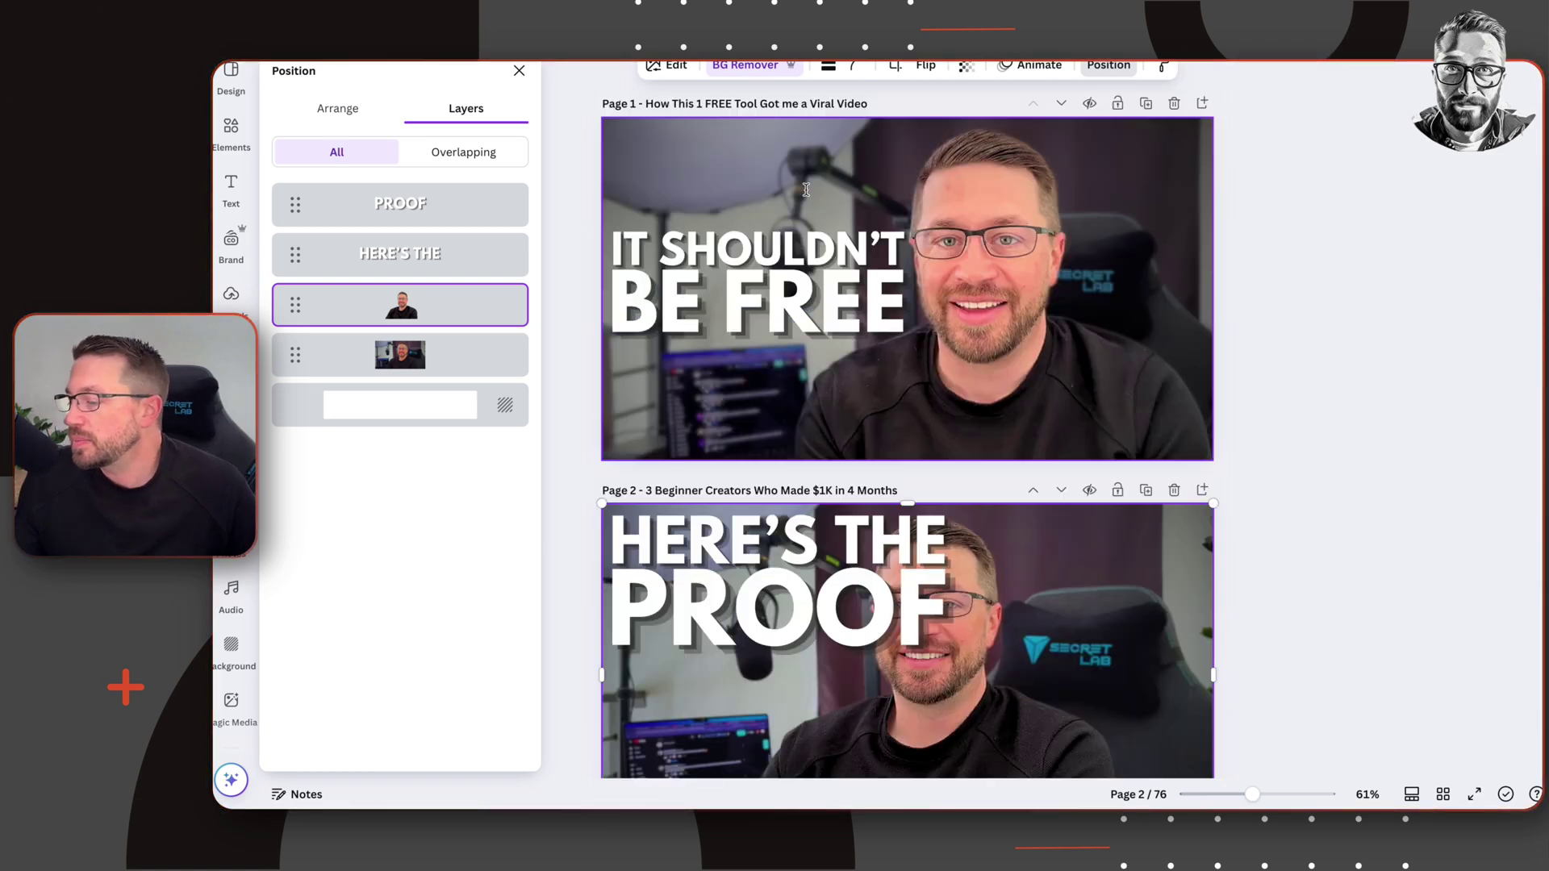
click(801, 103)
key(ctrl+c)
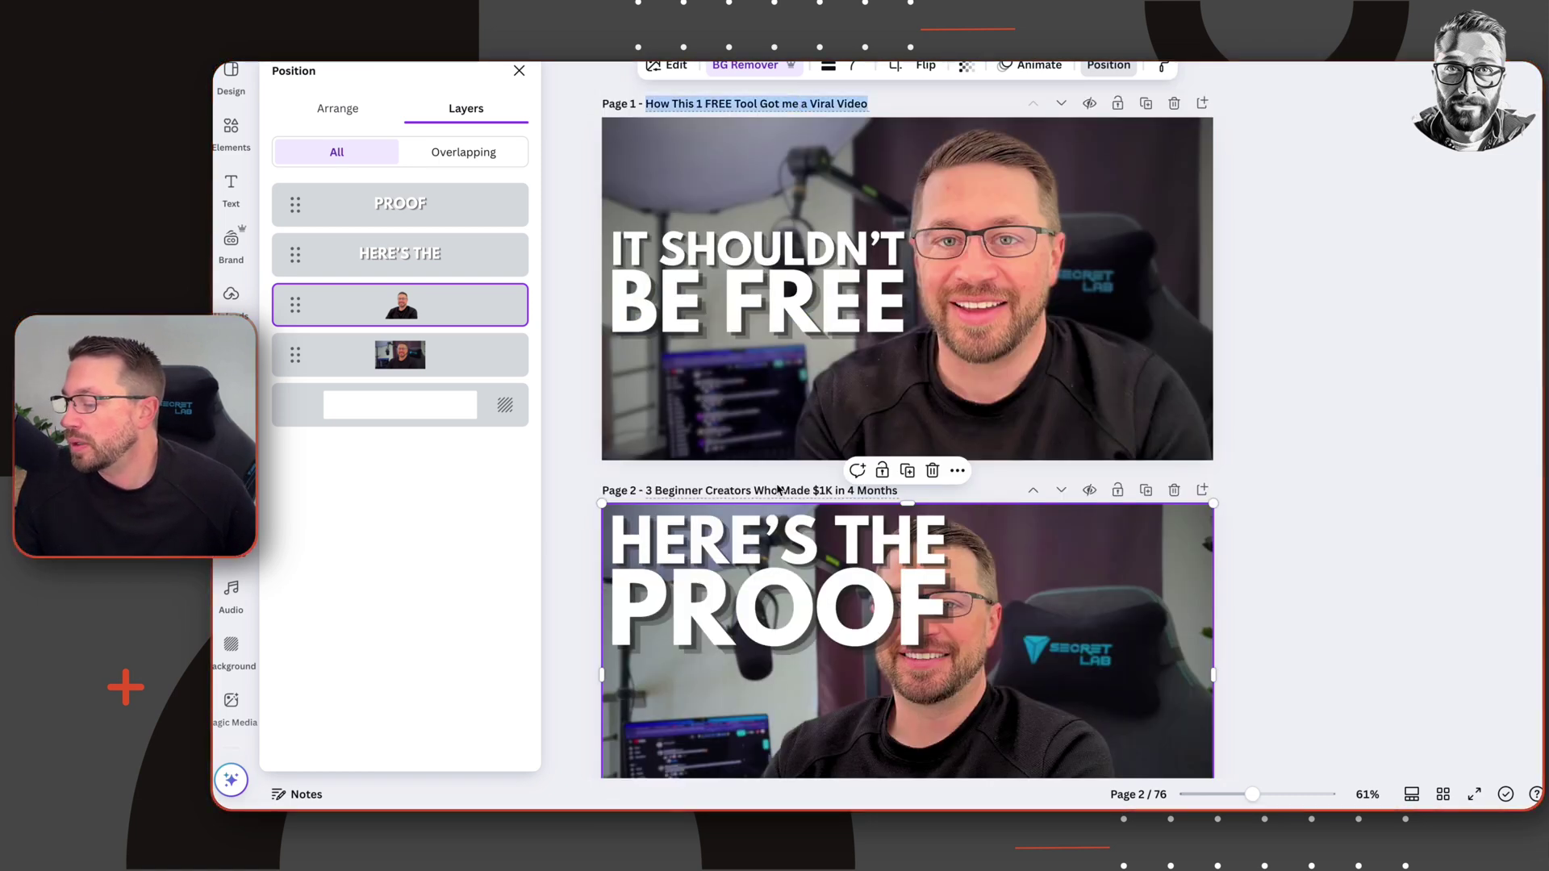
click(887, 490)
key(ctrl+v)
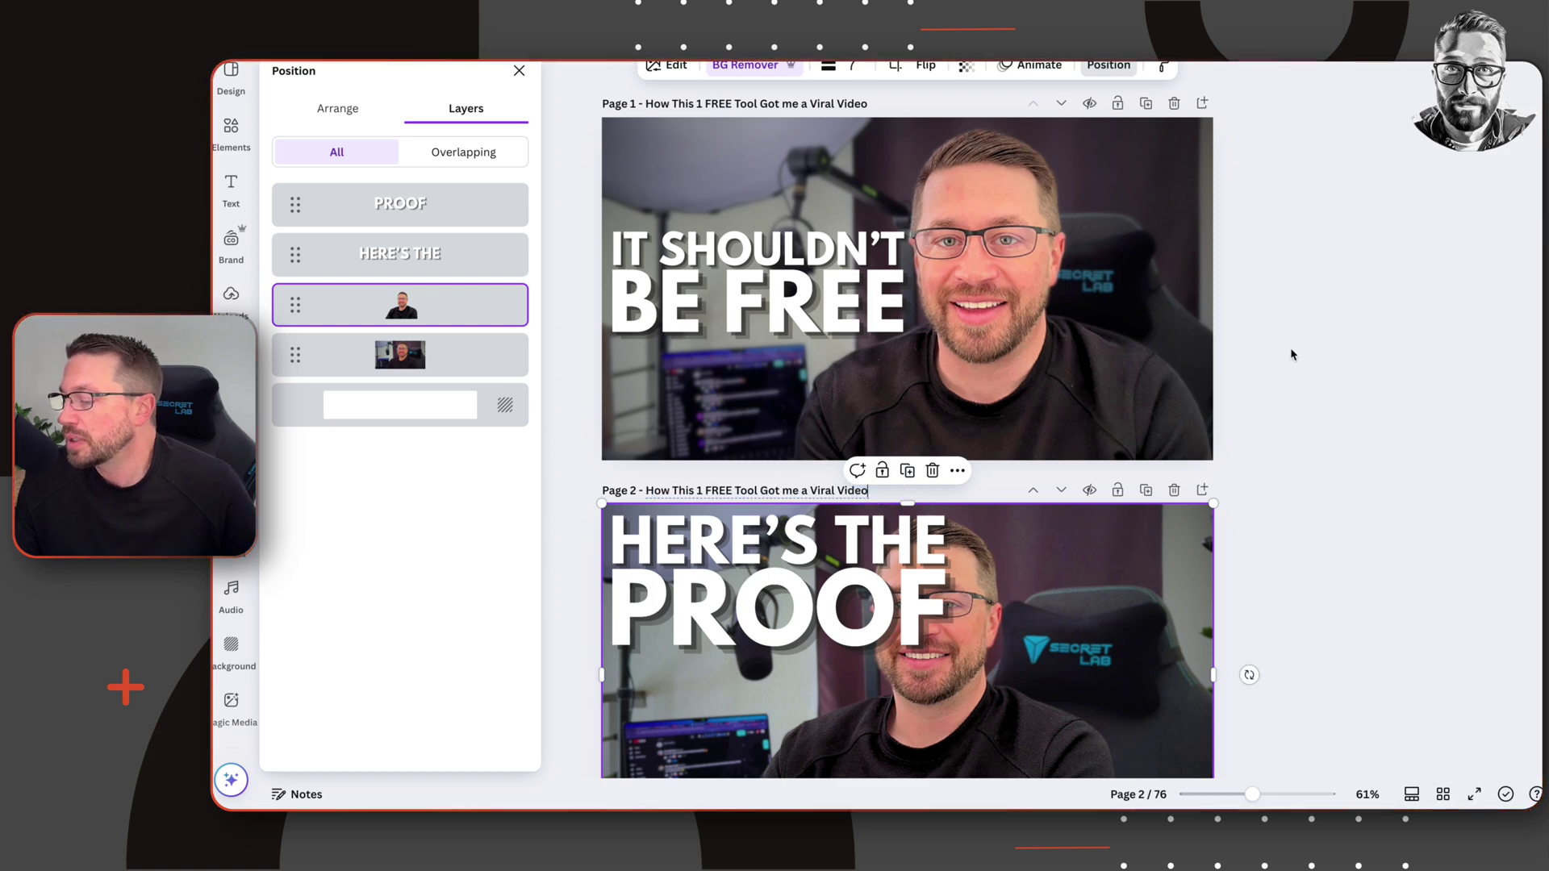
key(Escape)
Replace the "HERE'S THE" text on page 2 with "IT SHOULDN'T" and widen its text box to fit one line.
scroll(1034, 439, down, 1)
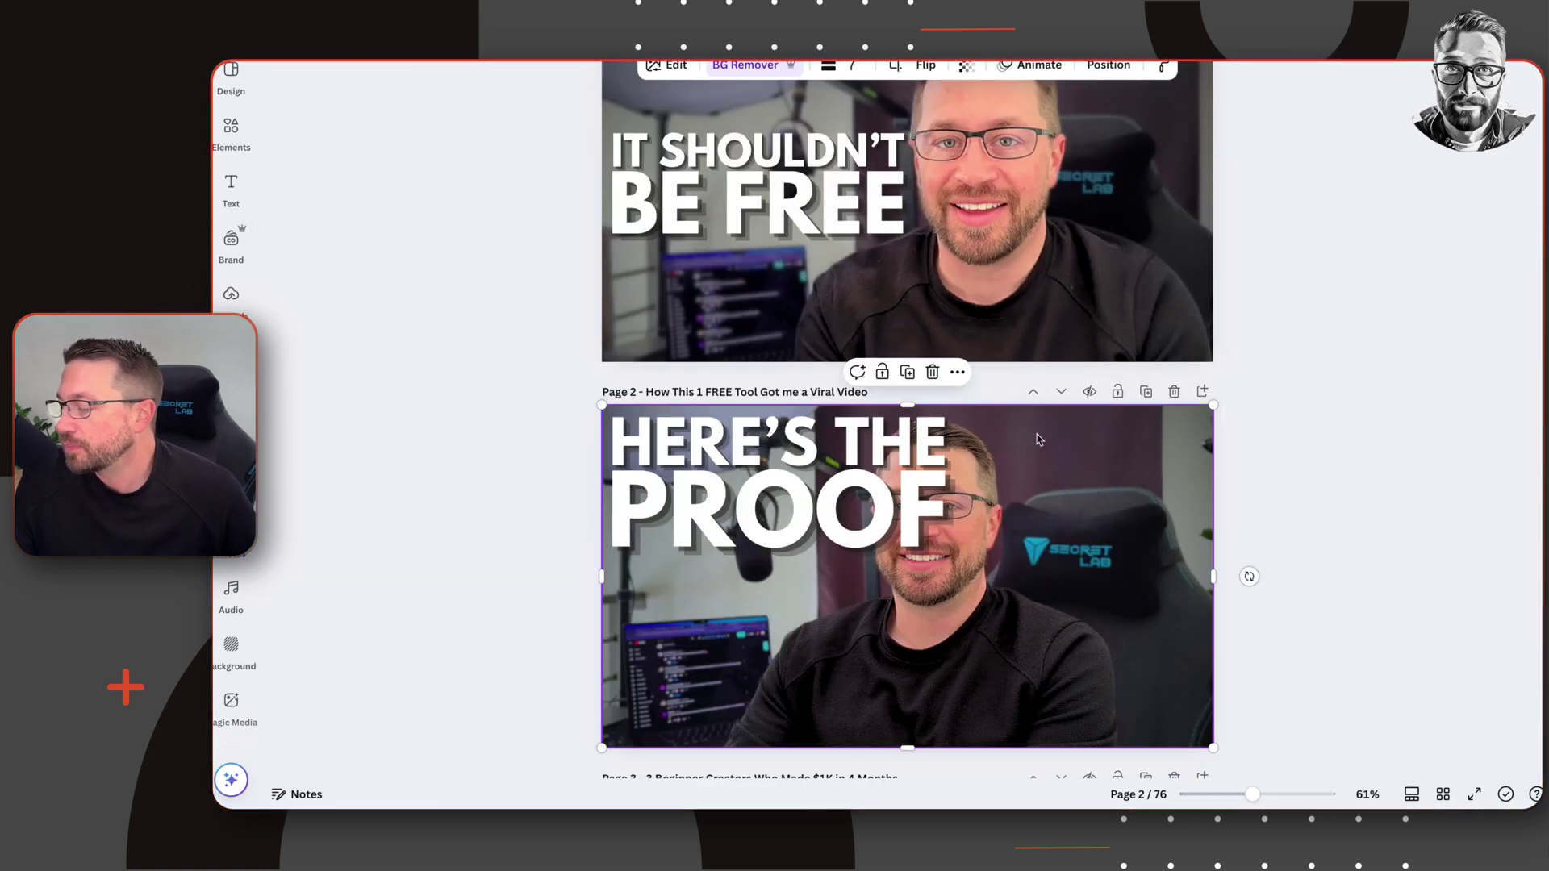
scroll(789, 335, up, 1)
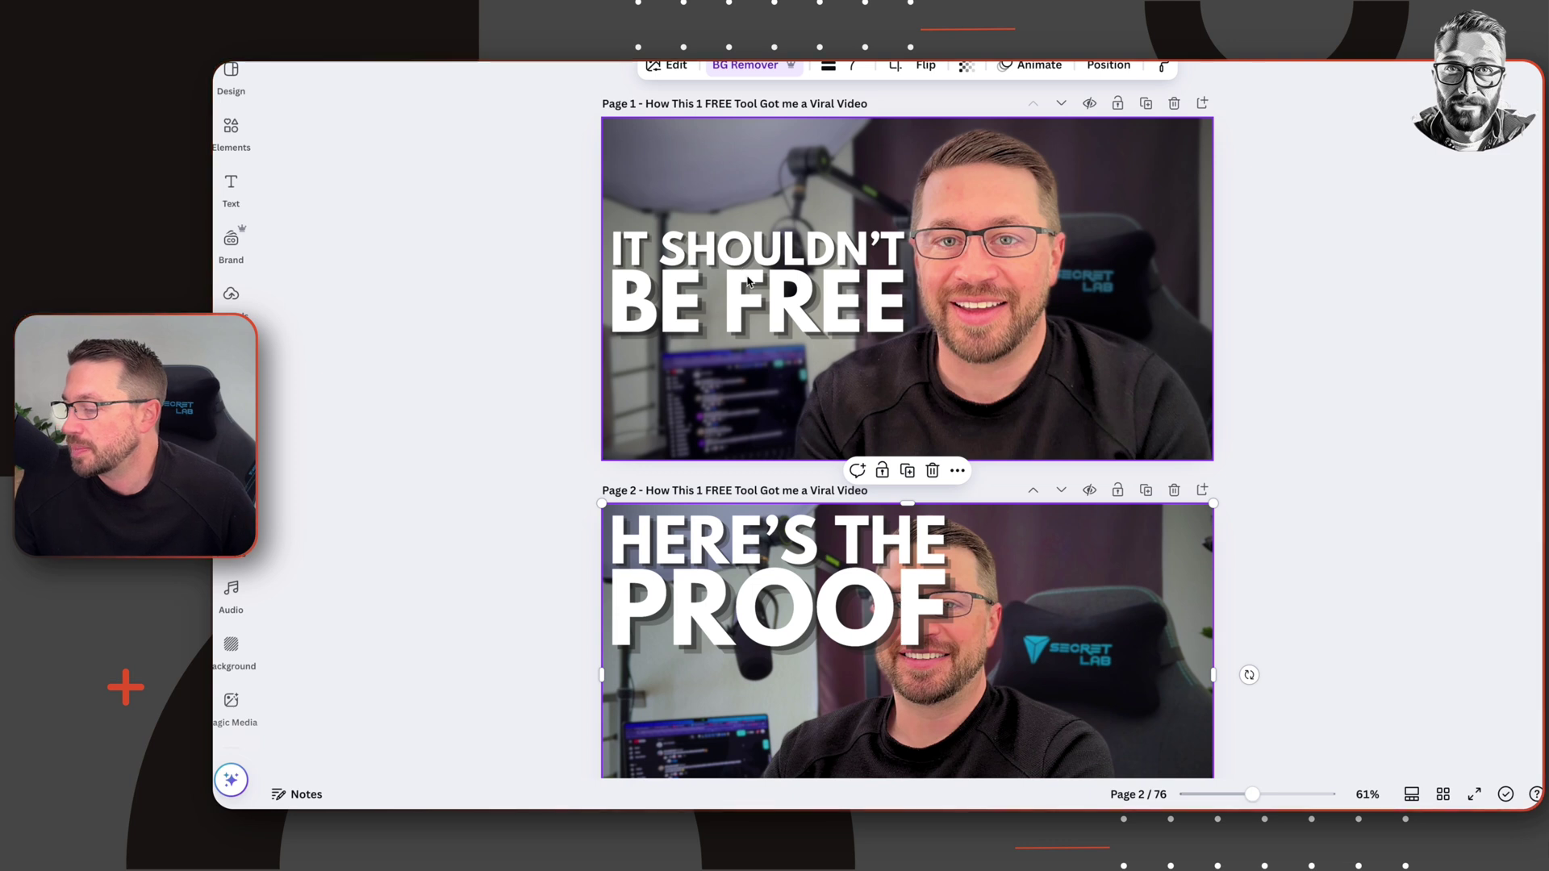
click(789, 588)
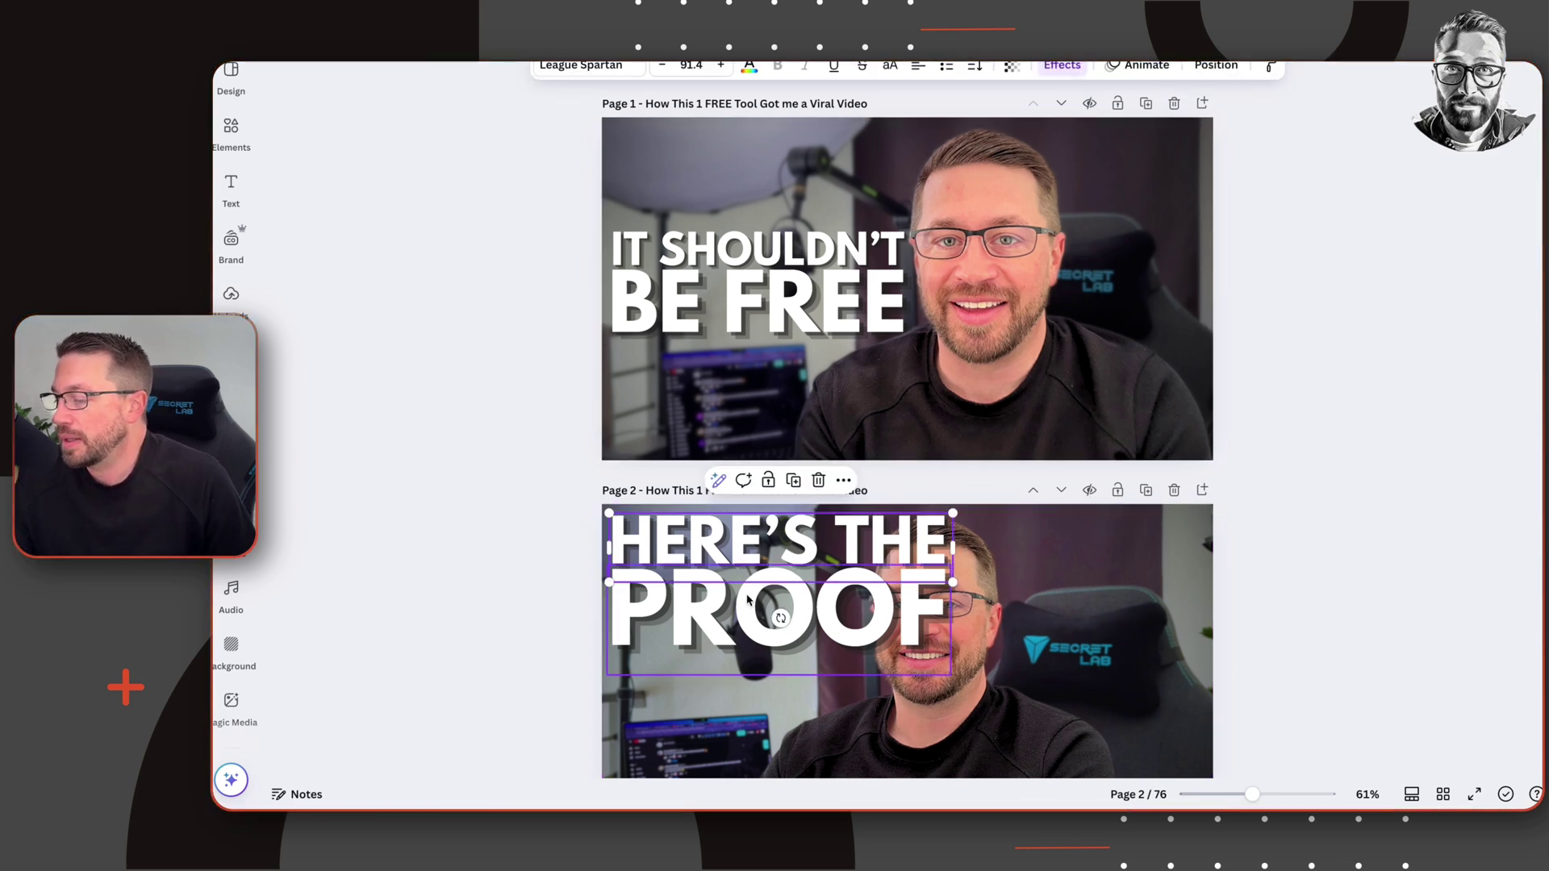
click(730, 262)
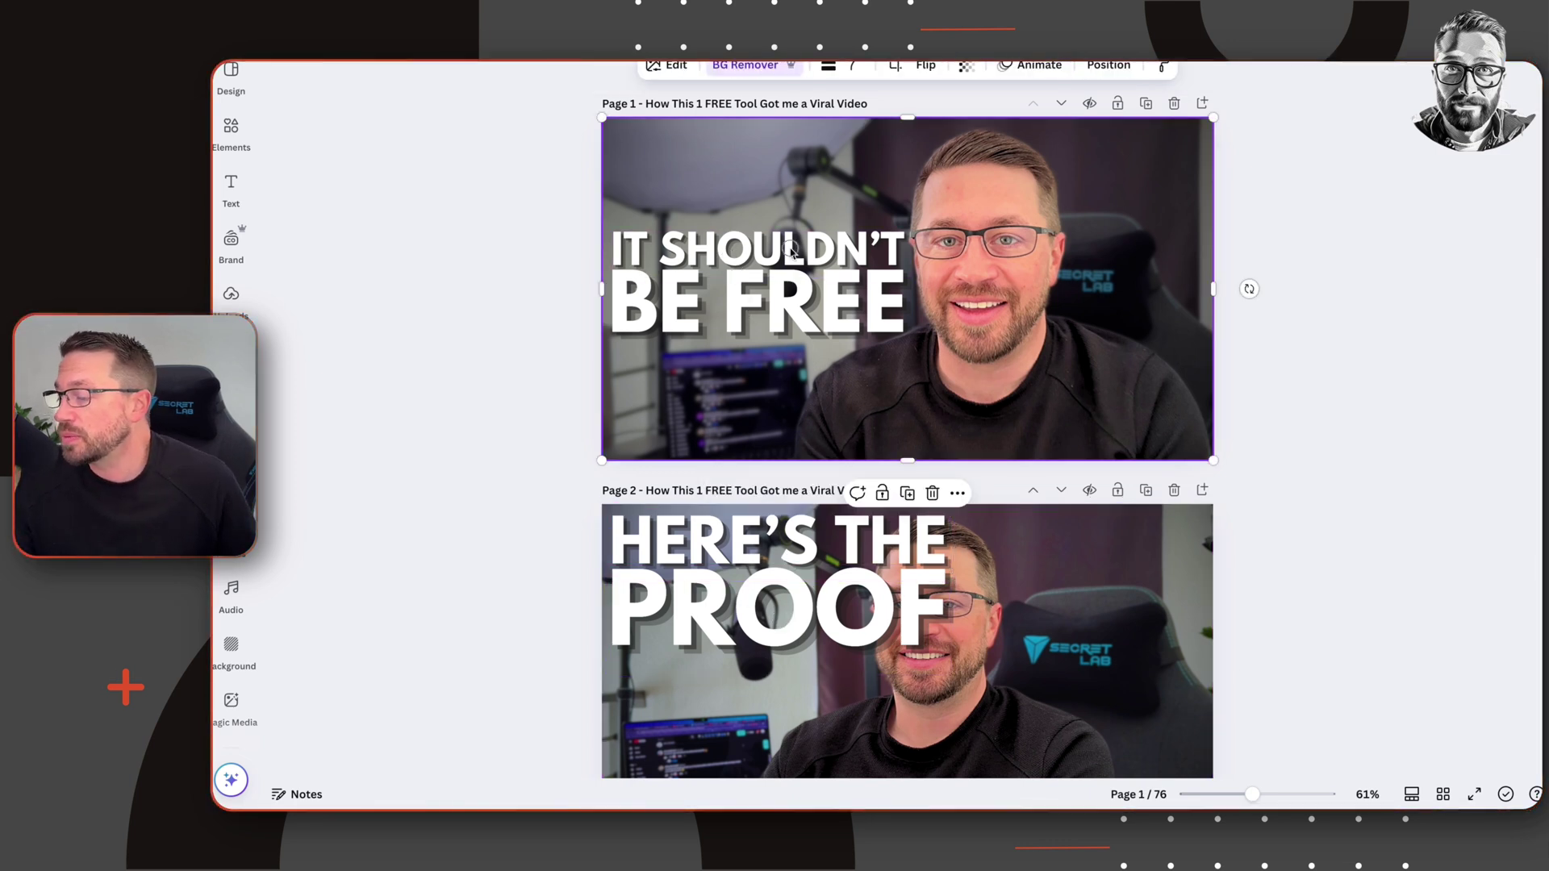
double_click(779, 543)
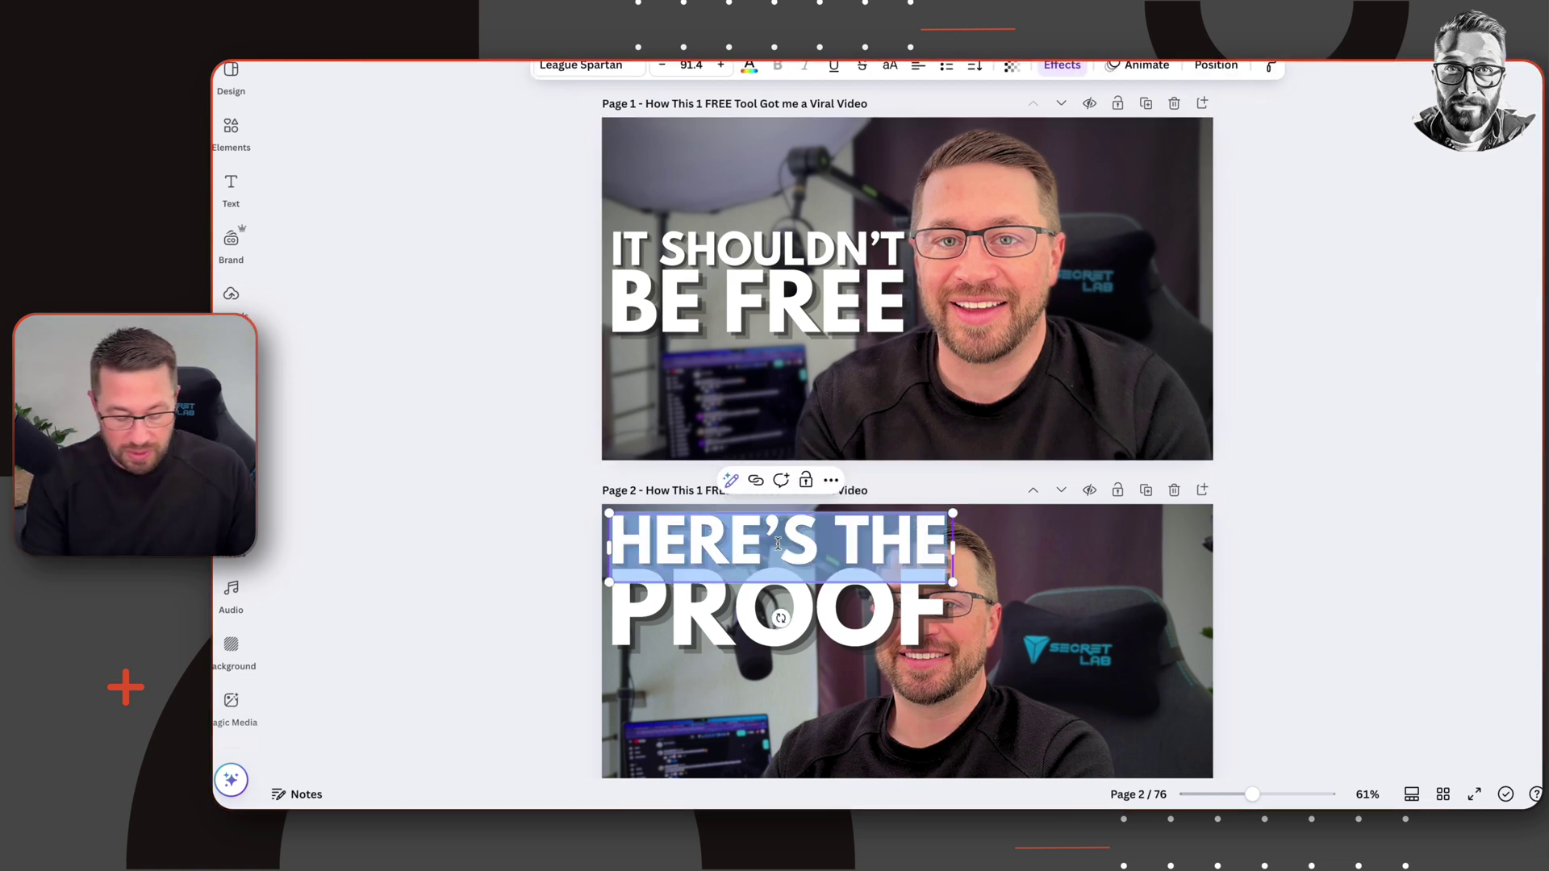
text(It s)
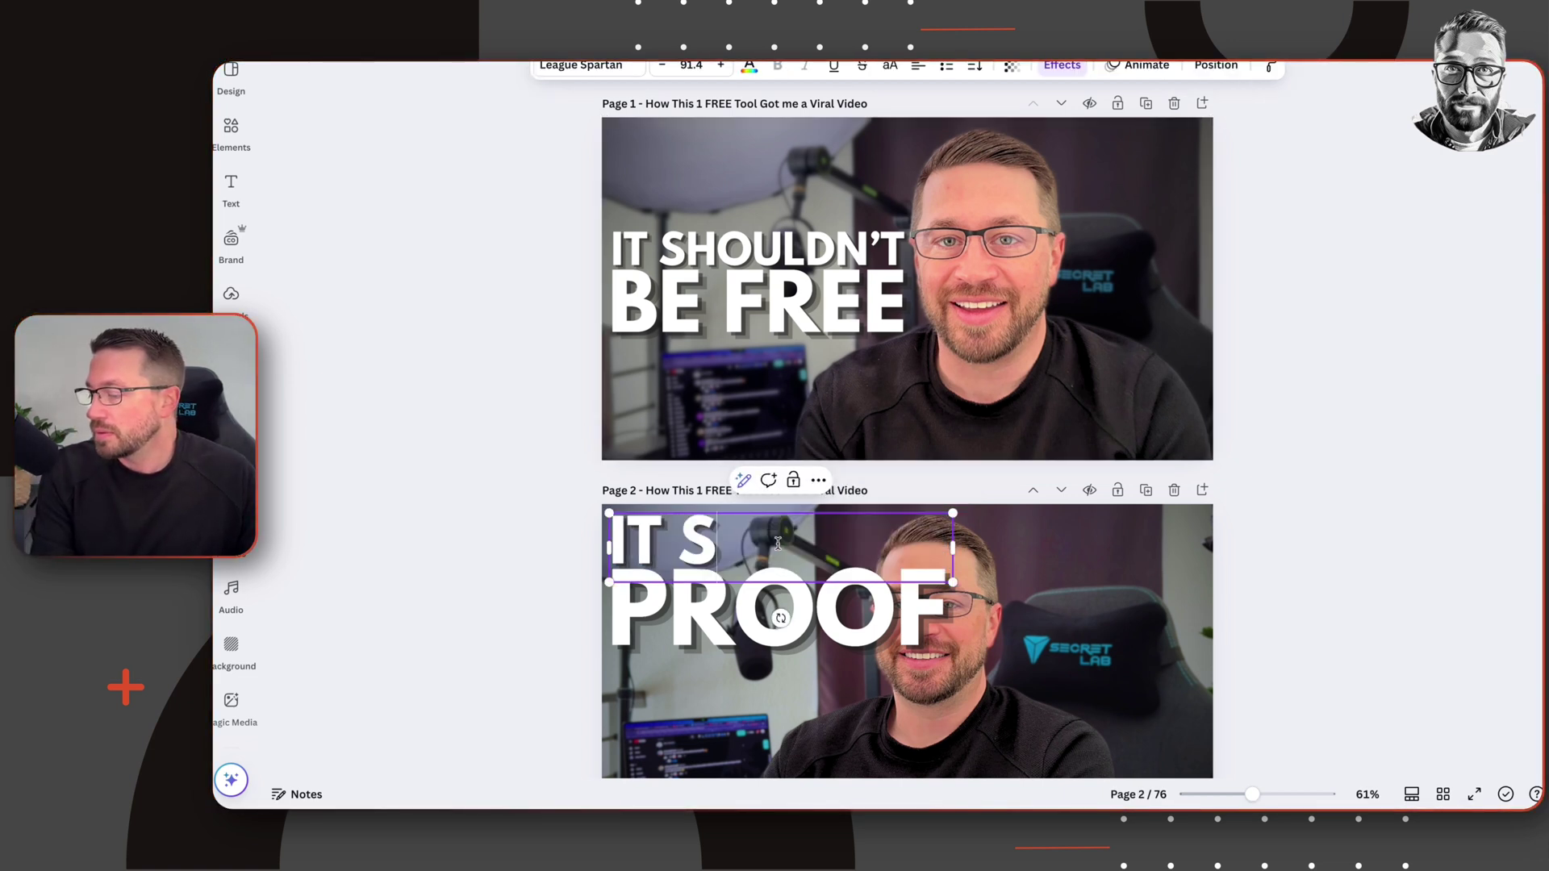
text(houldn)
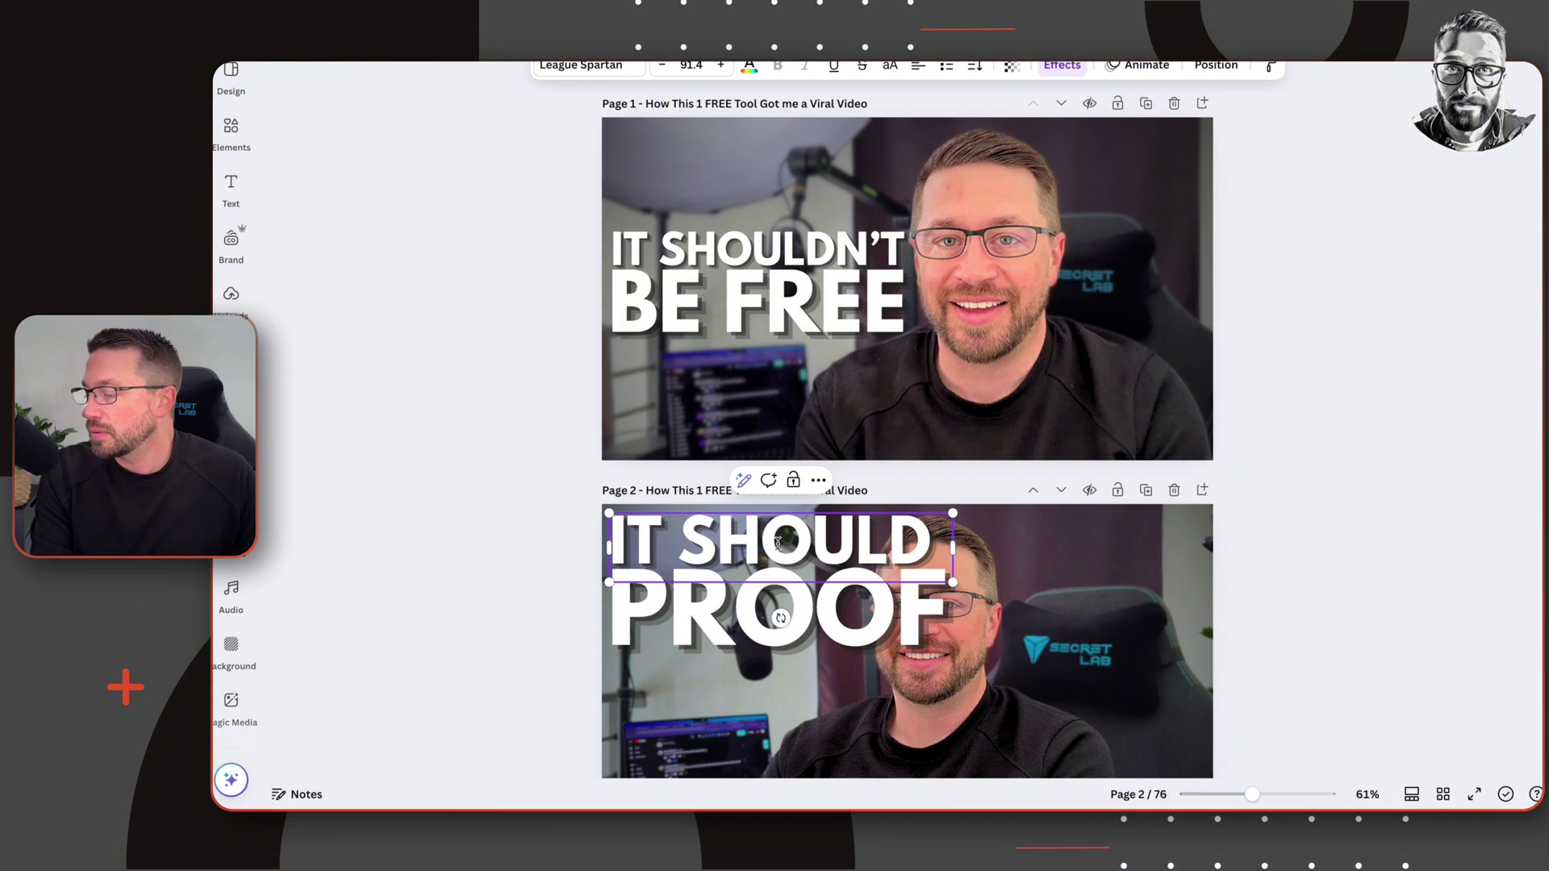
text('t)
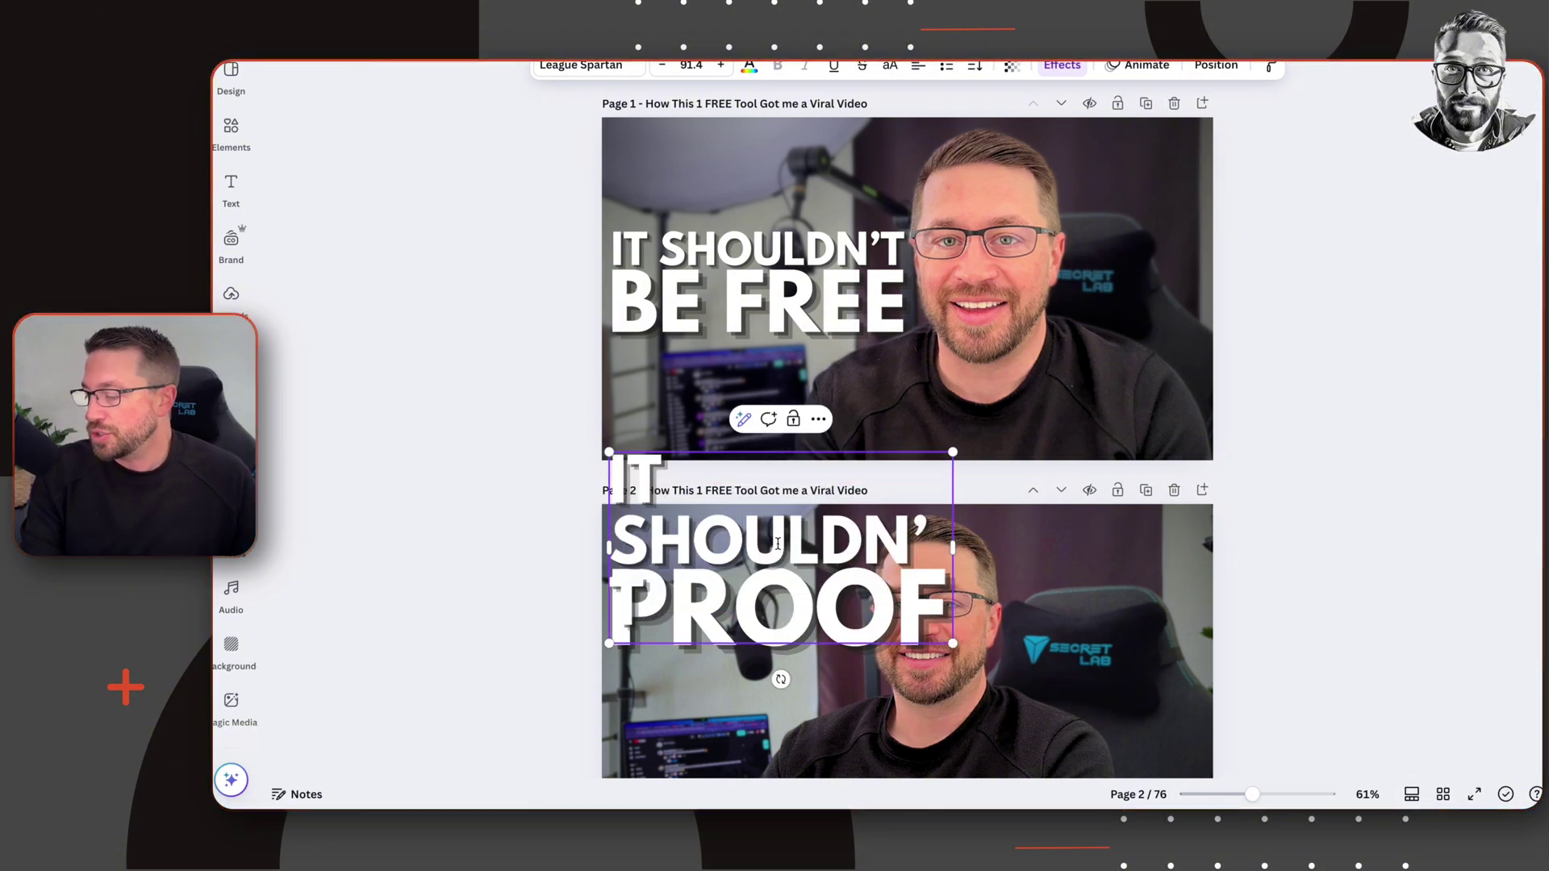
key(Return)
key(BackSpace)
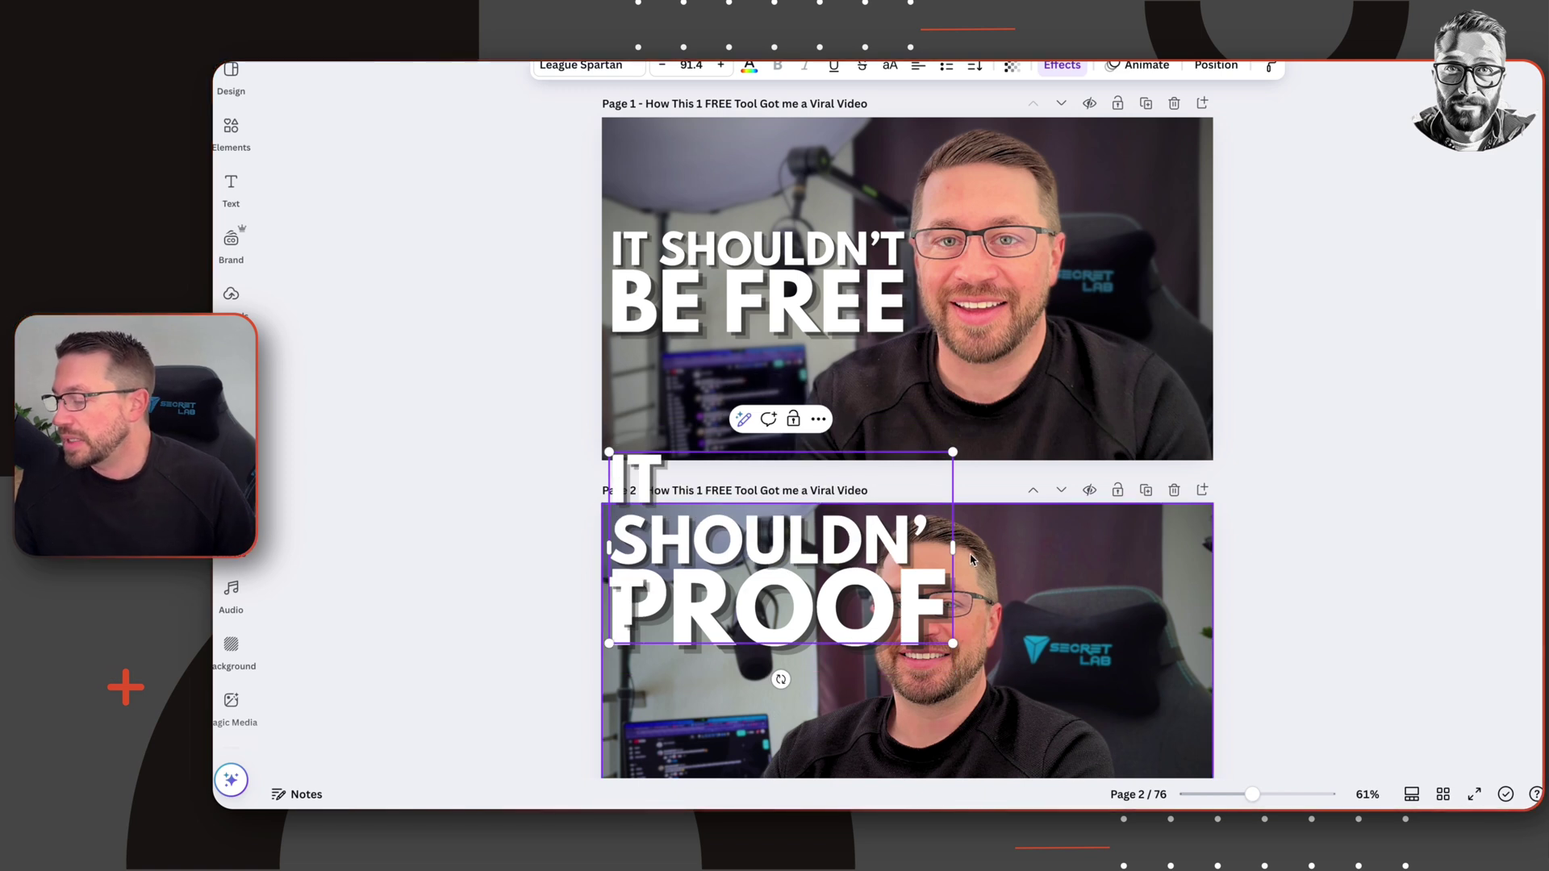
drag(954, 548, 1015, 548)
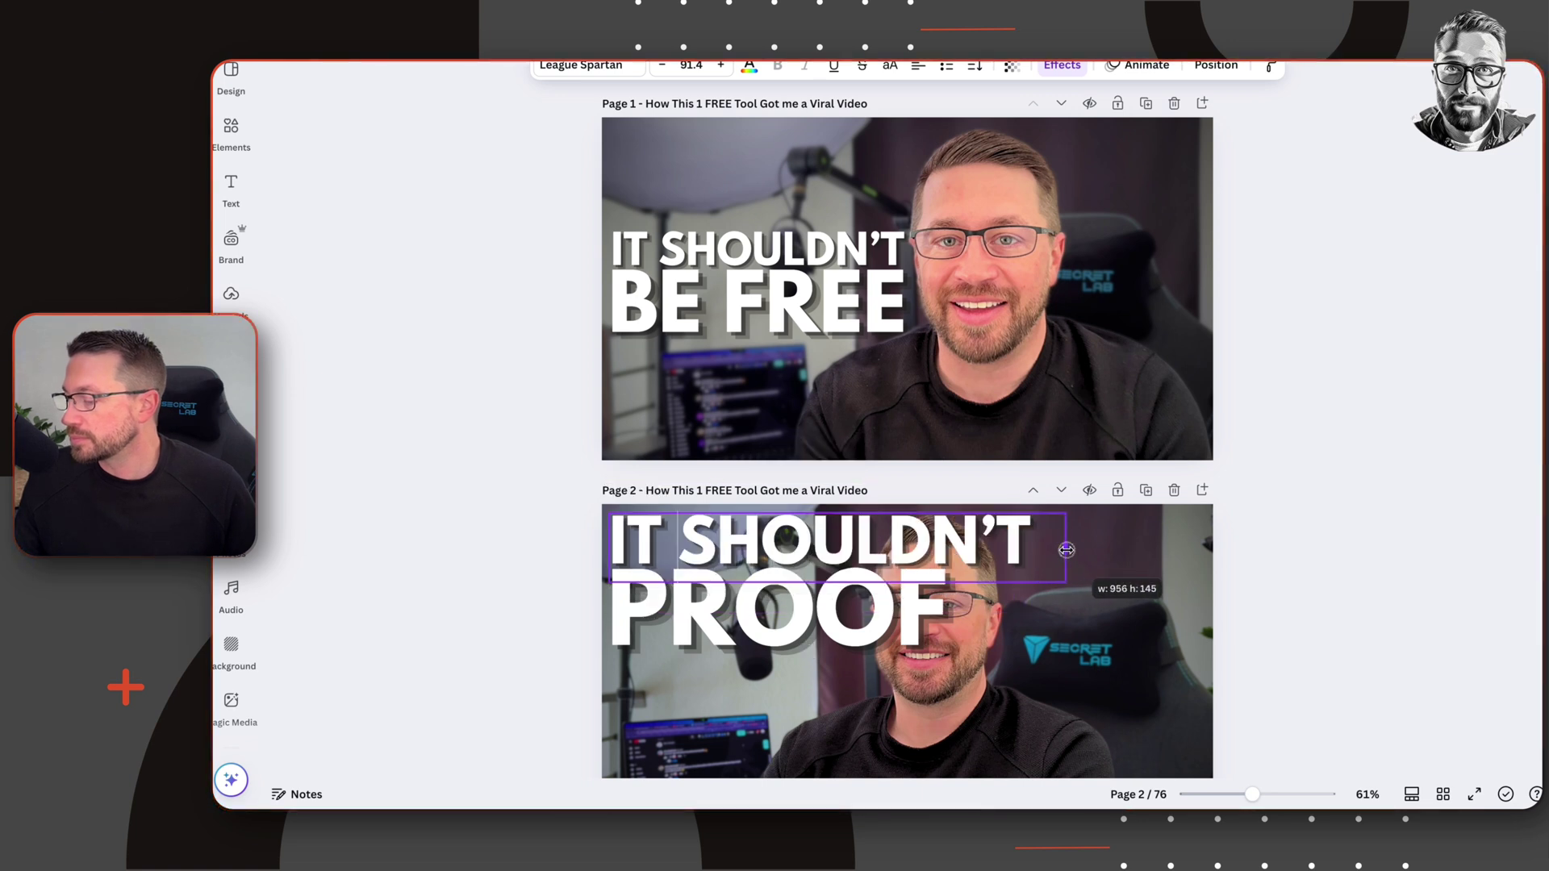
Replace the "PROOF" text on page 2 with "BE FREE" and widen its text box to fit one line.
double_click(747, 621)
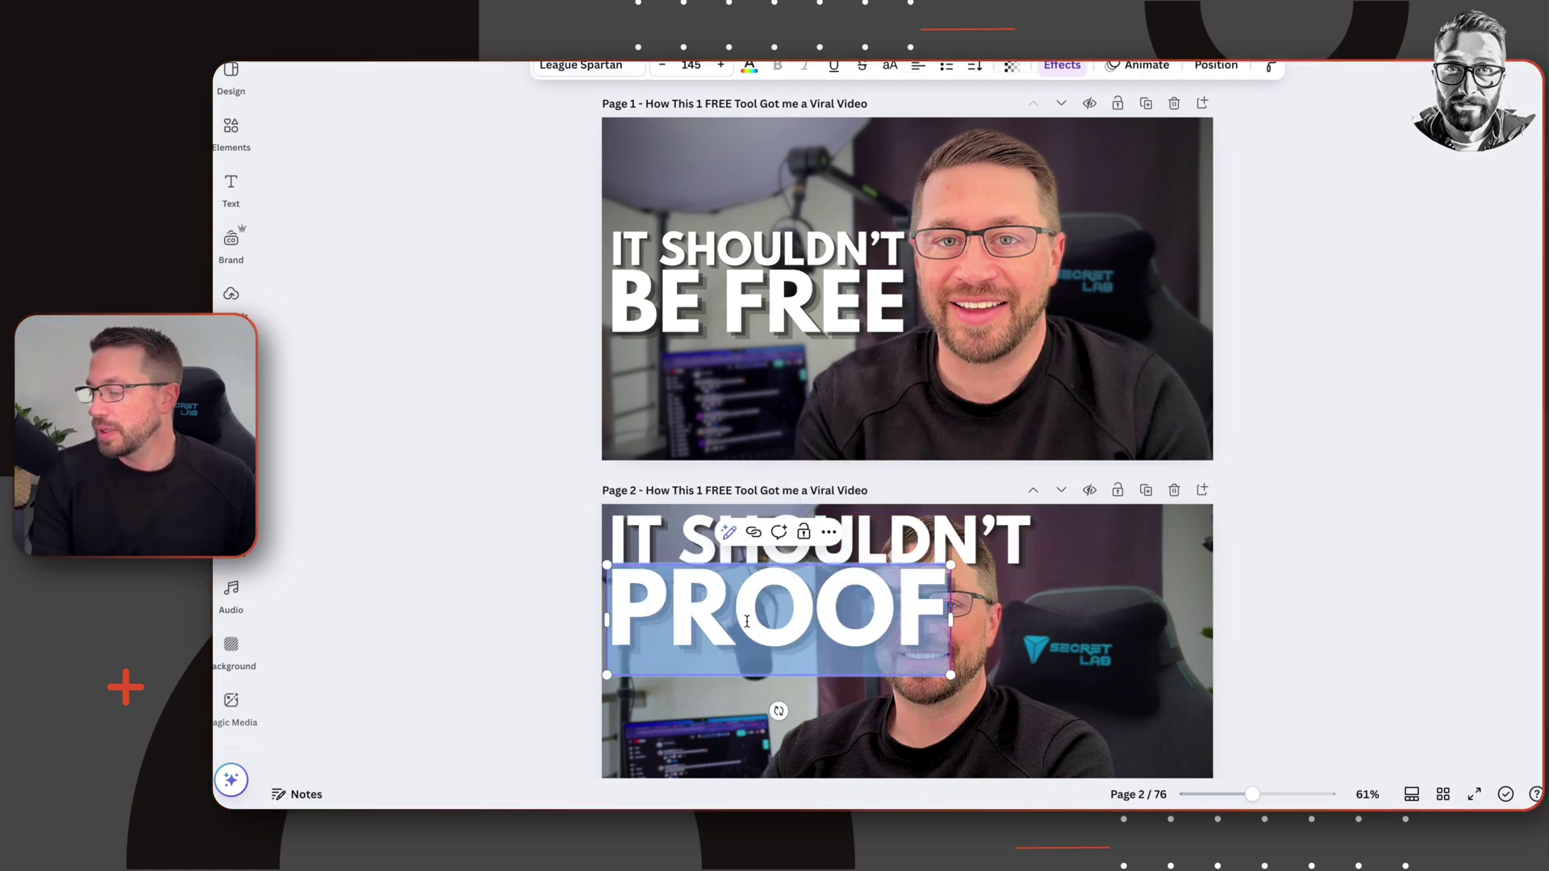
text(BE FREE)
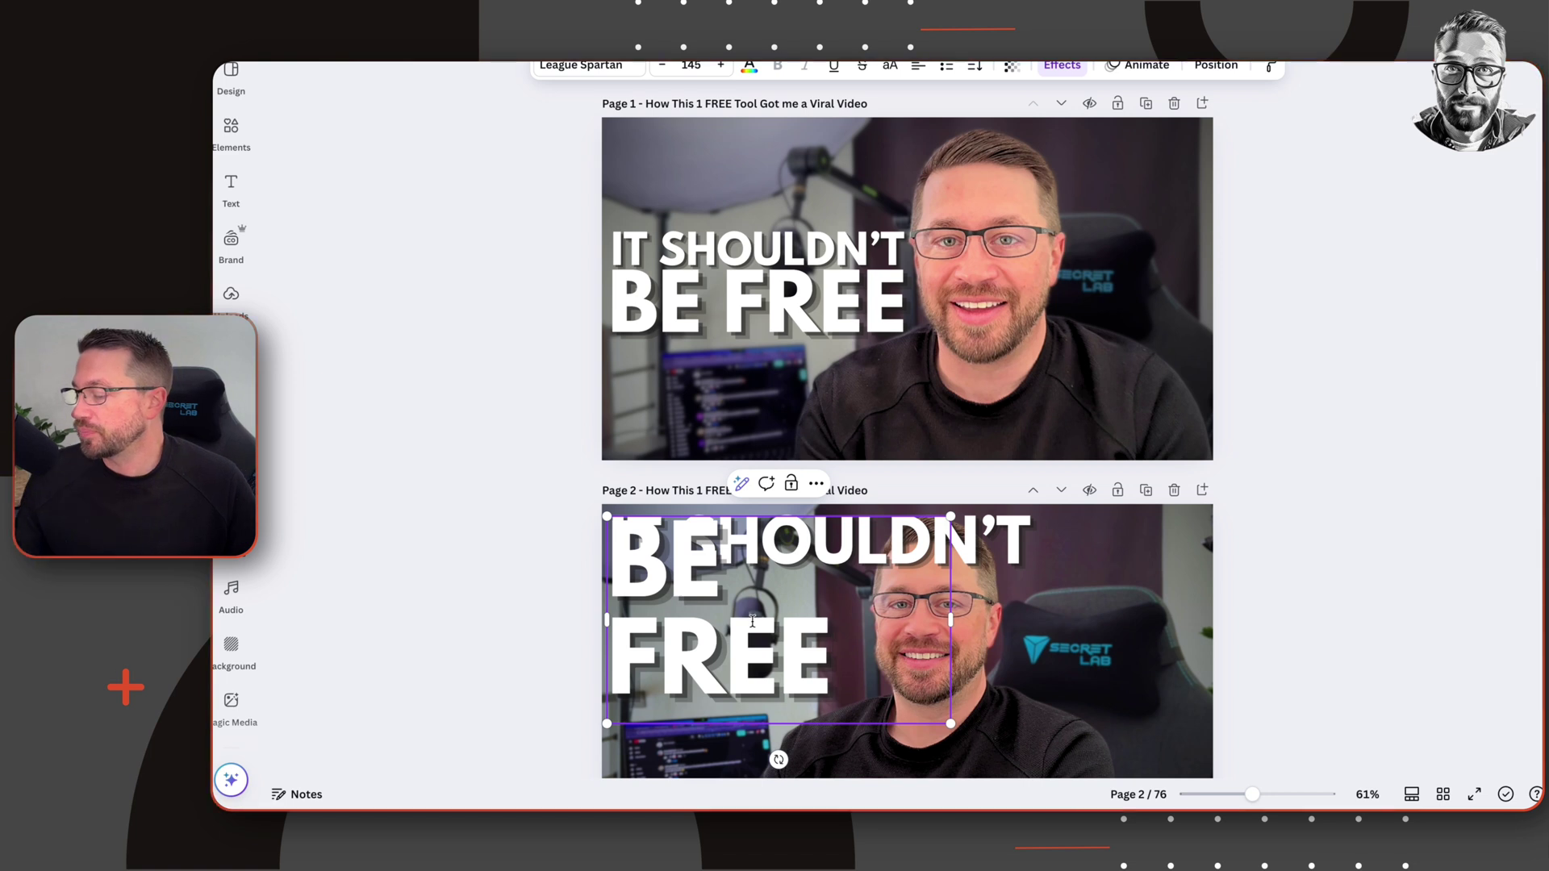
drag(950, 621, 1023, 621)
click(1315, 527)
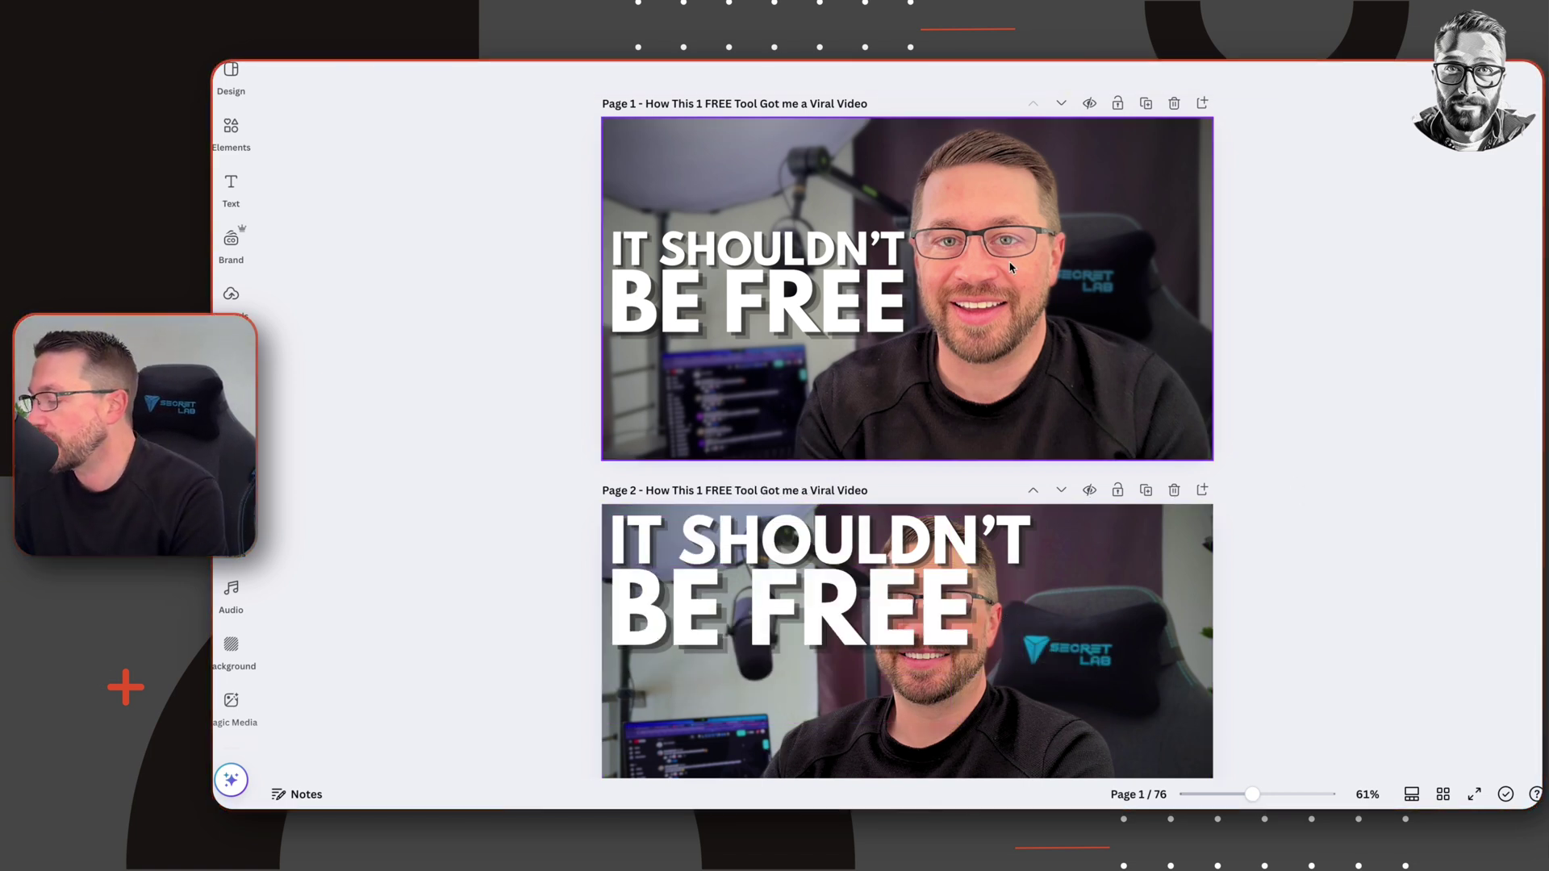
Scale down both text lines on page 2 to fit beside the face, with "IT SHOULDN'T" at font size 58.4.
scroll(1038, 245, down, 4)
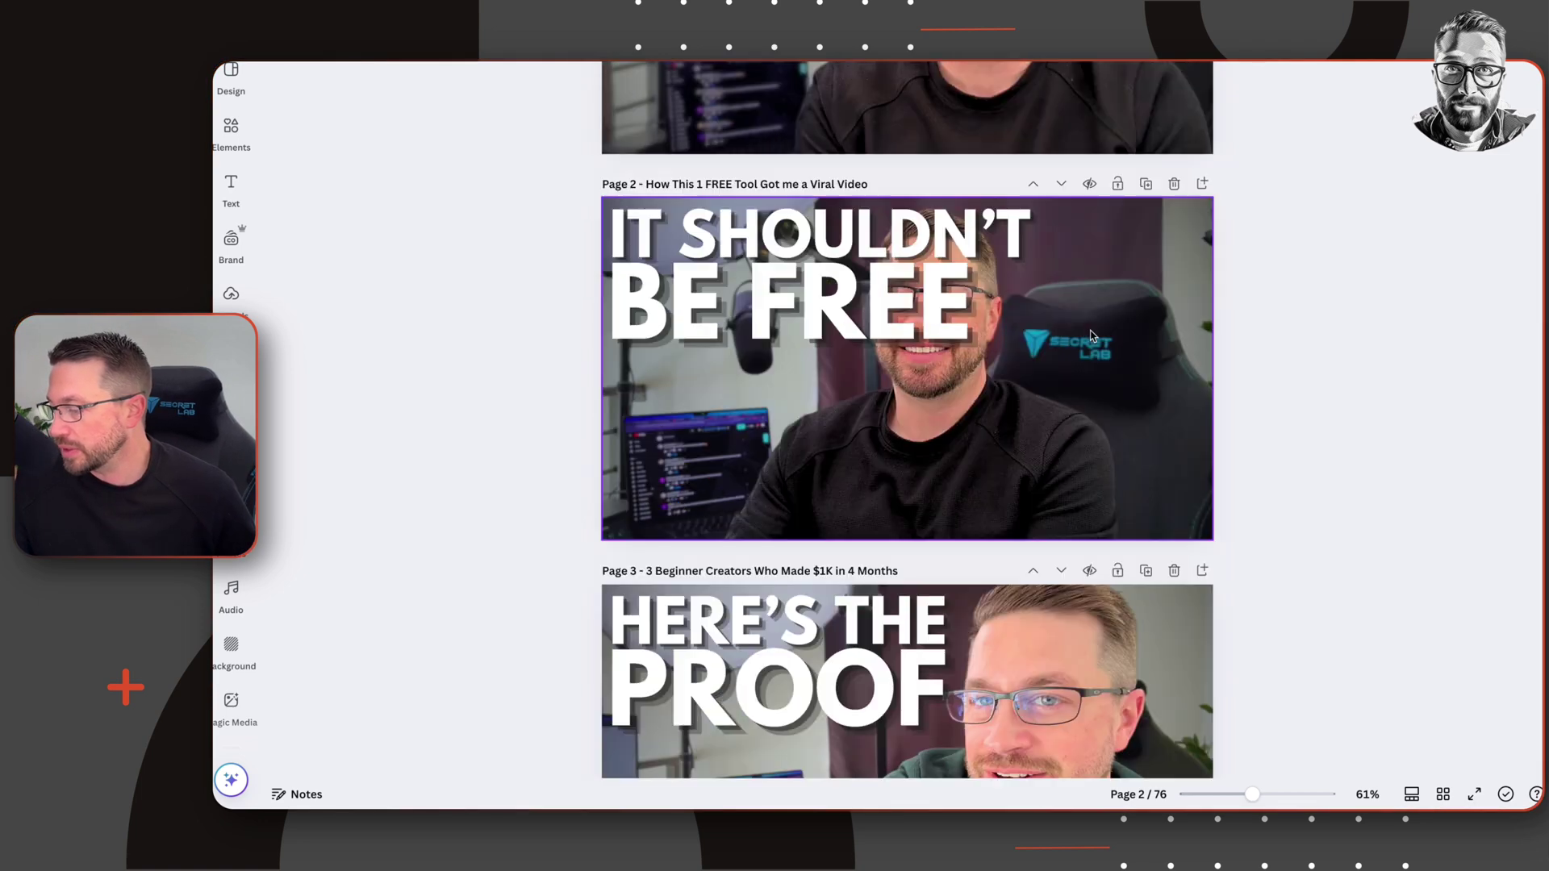
scroll(1031, 337, up, 5)
click(1085, 392)
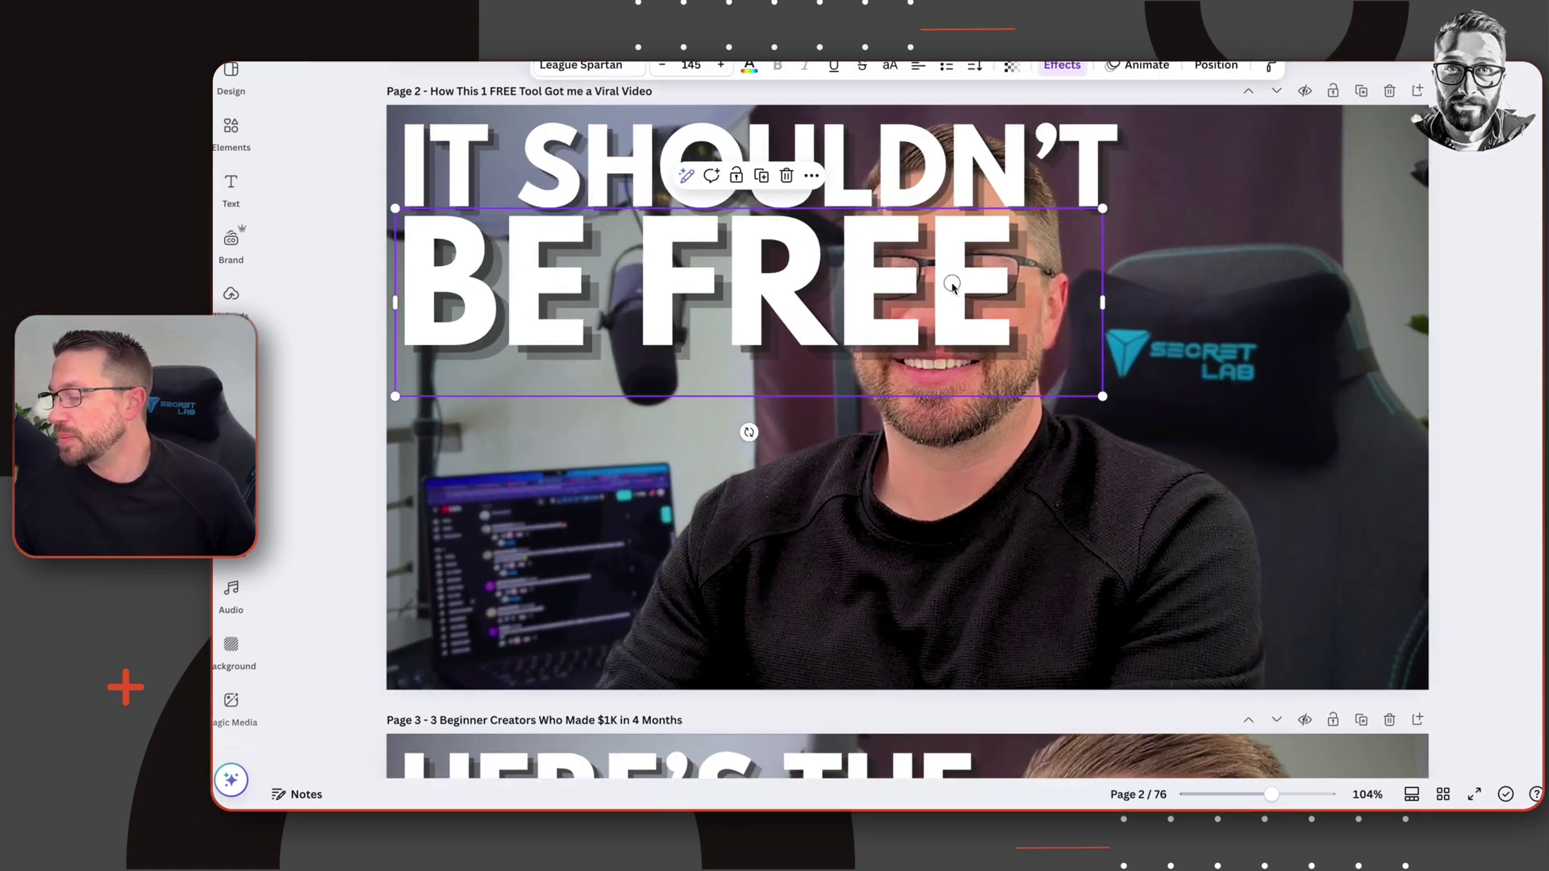
drag(1085, 393, 906, 162)
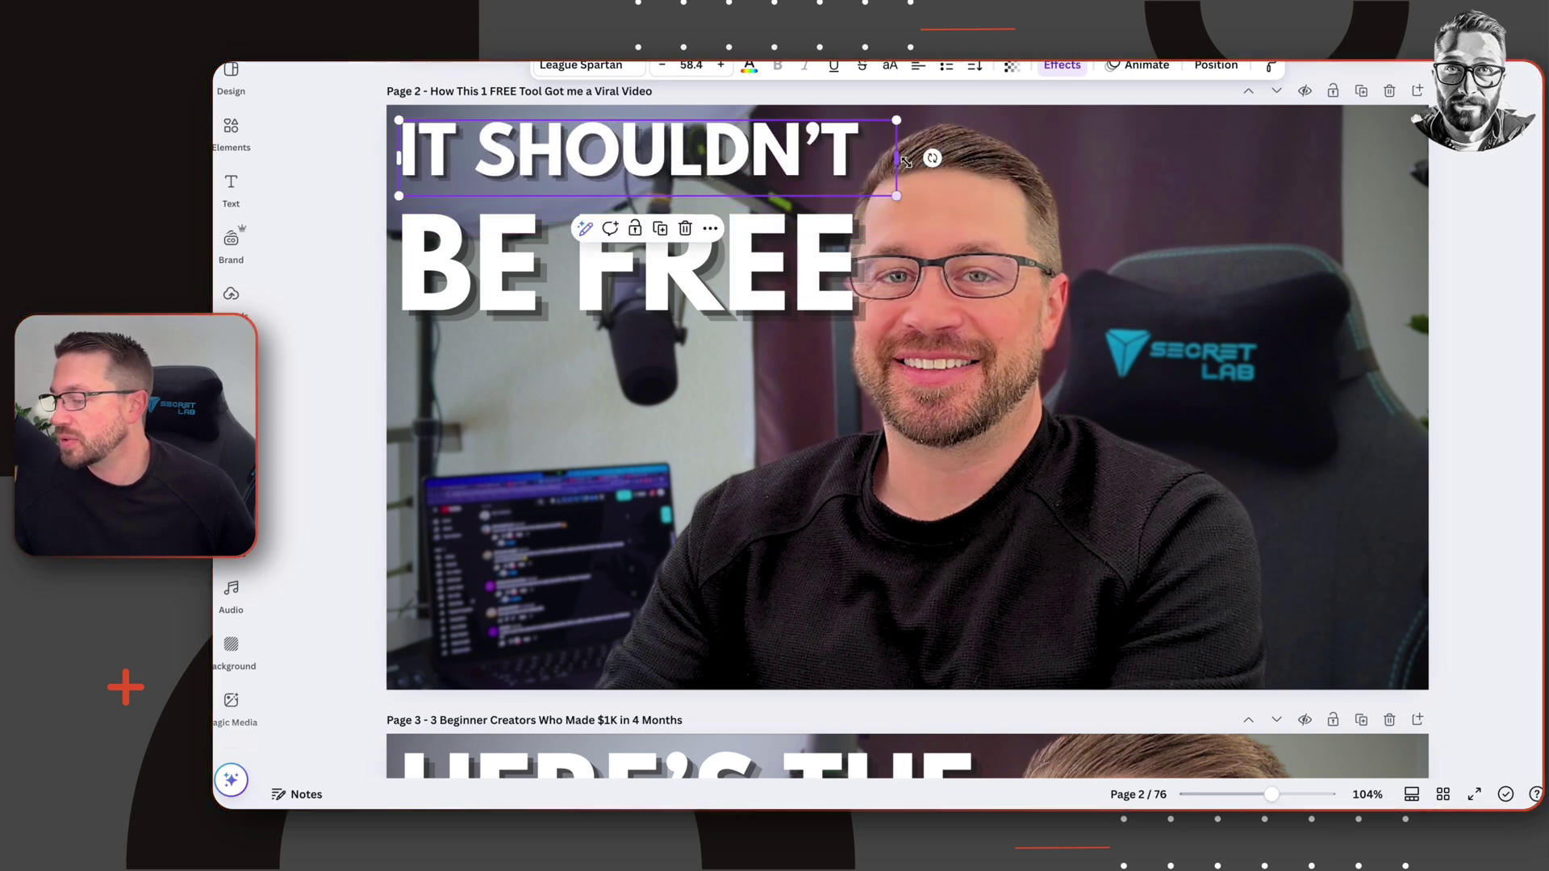
Move the "IT SHOULDN'T" line on page 2 down to just above "BE FREE" and align the left edges of both lines.
drag(631, 171, 633, 214)
scroll(579, 225, up, 10)
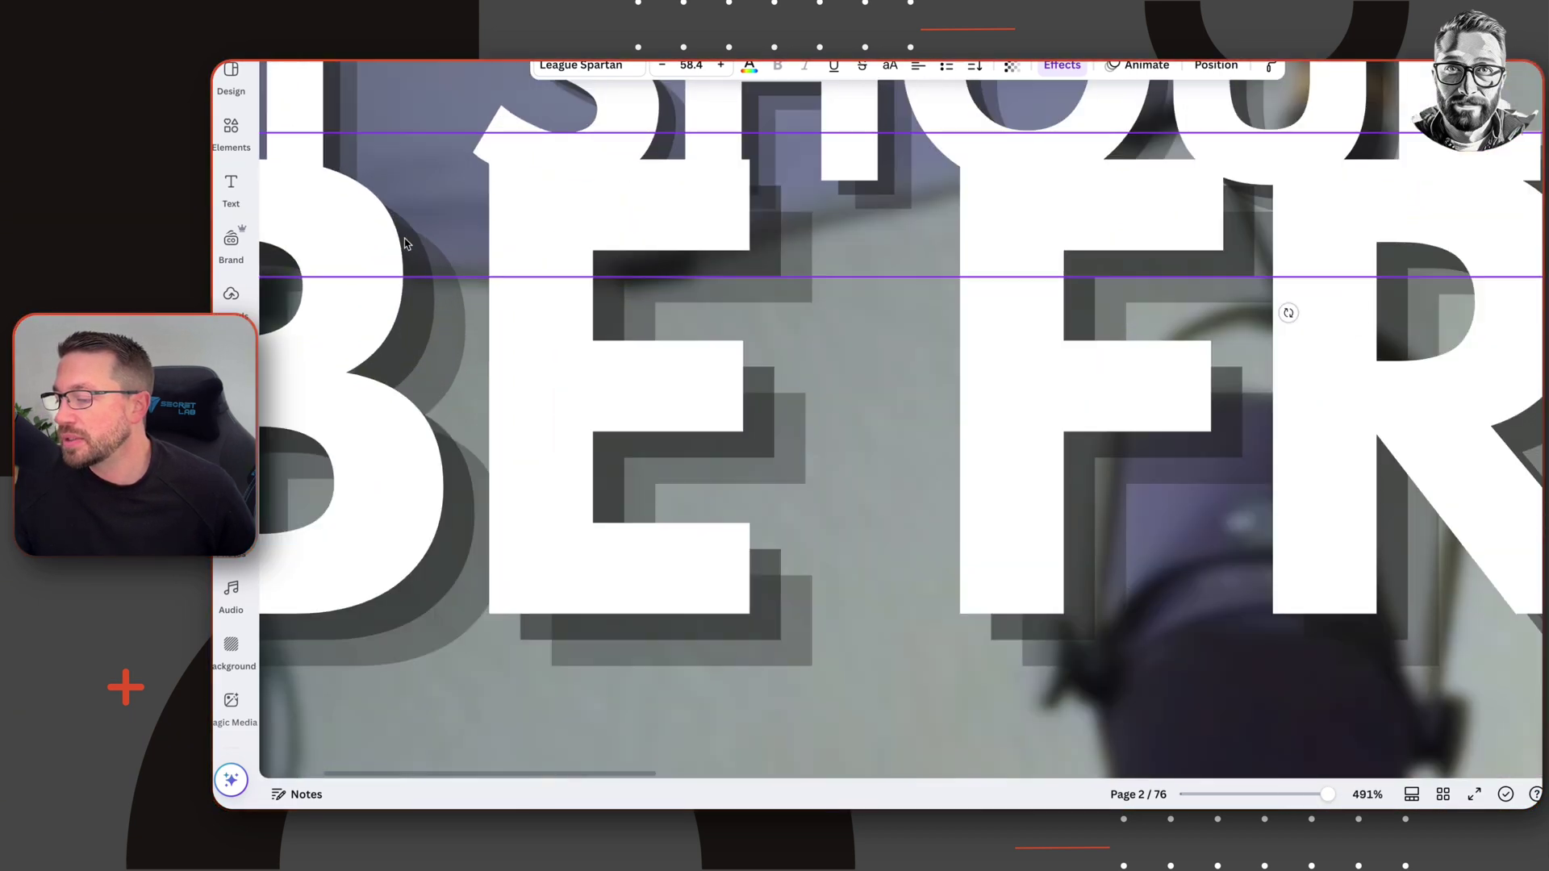
scroll(476, 271, up, 8)
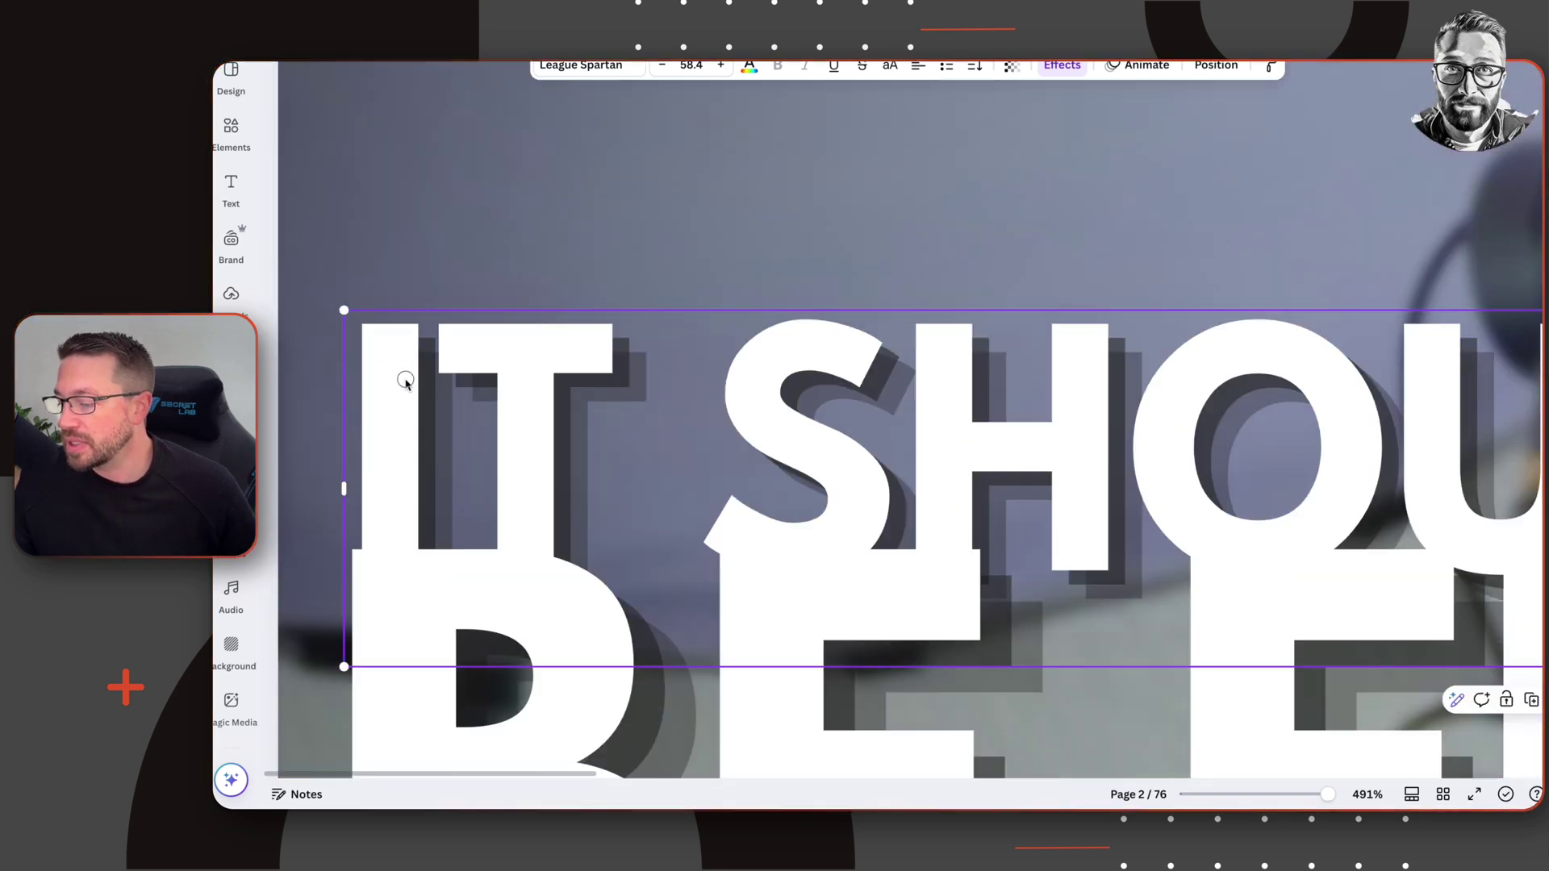
scroll(408, 387, down, 1)
drag(399, 336, 397, 312)
scroll(927, 320, down, 5)
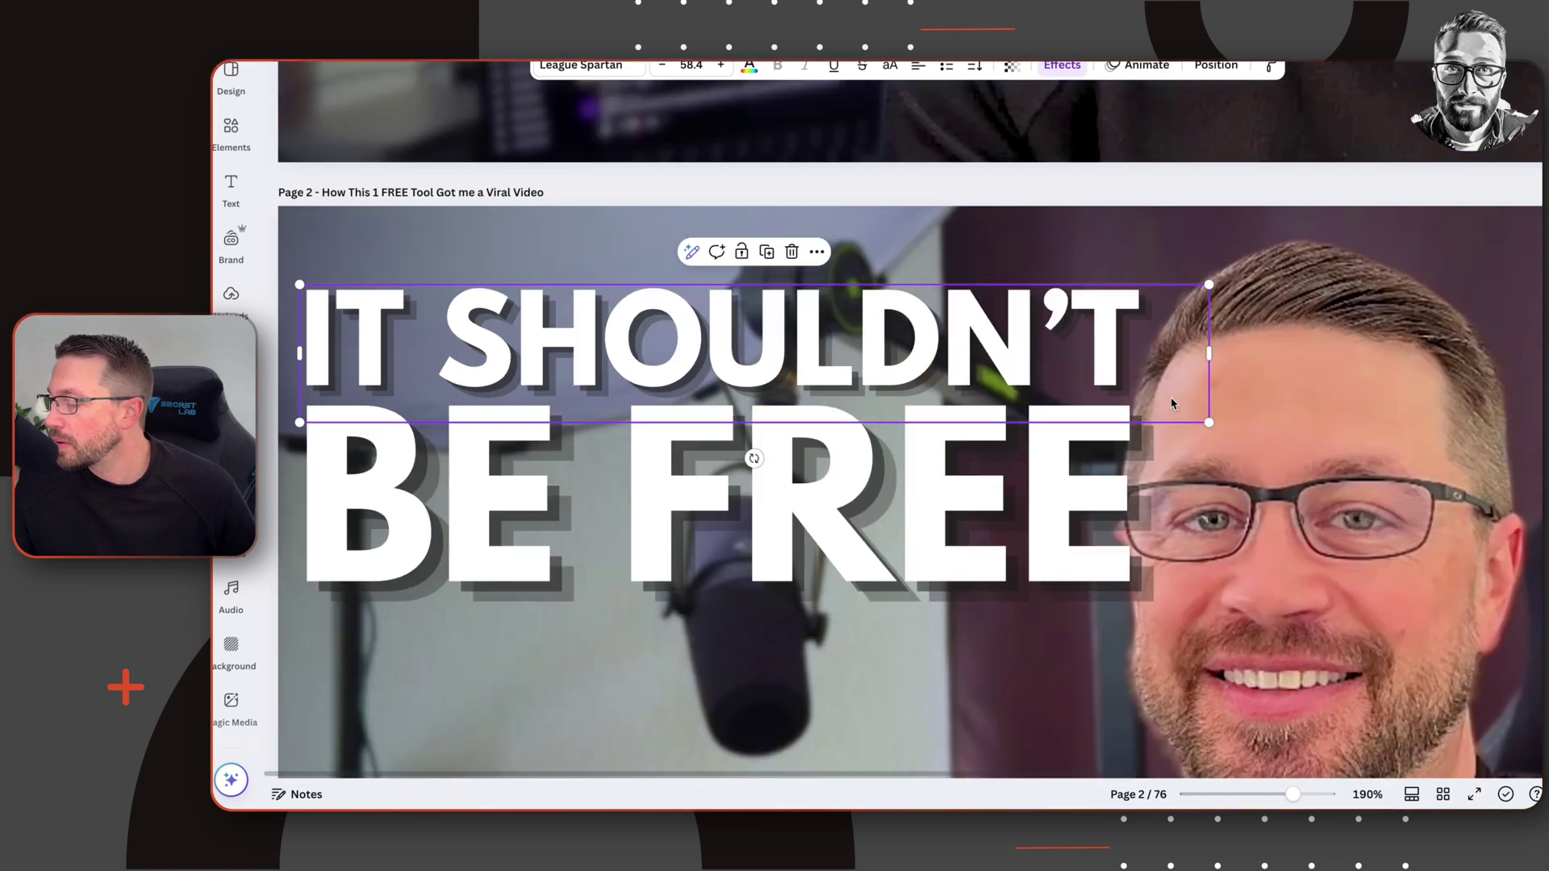
scroll(753, 450, up, 4)
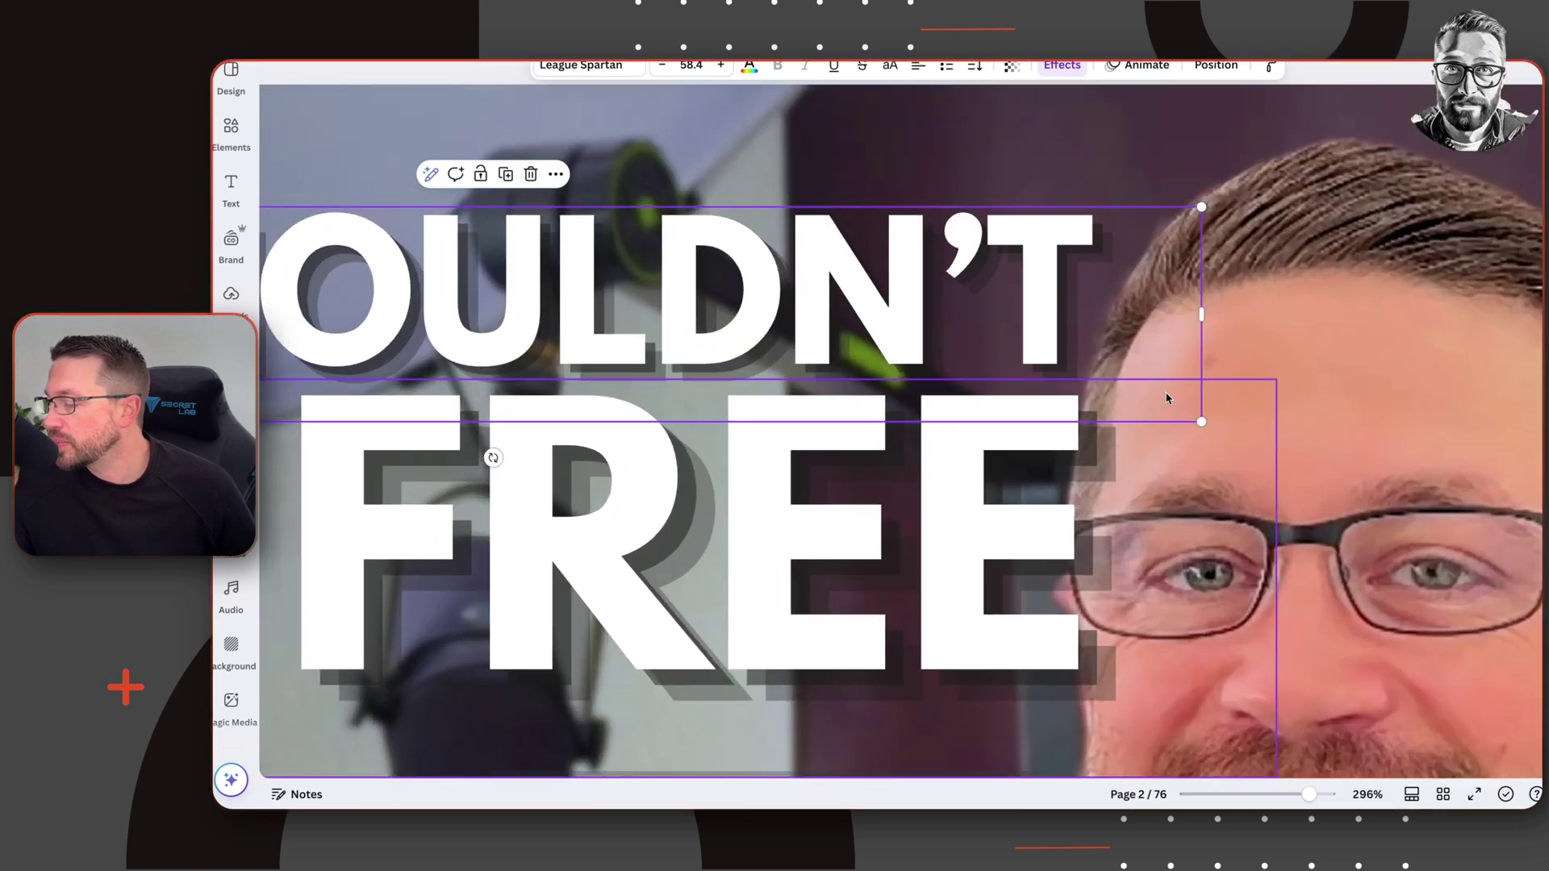
scroll(1011, 379, down, 4)
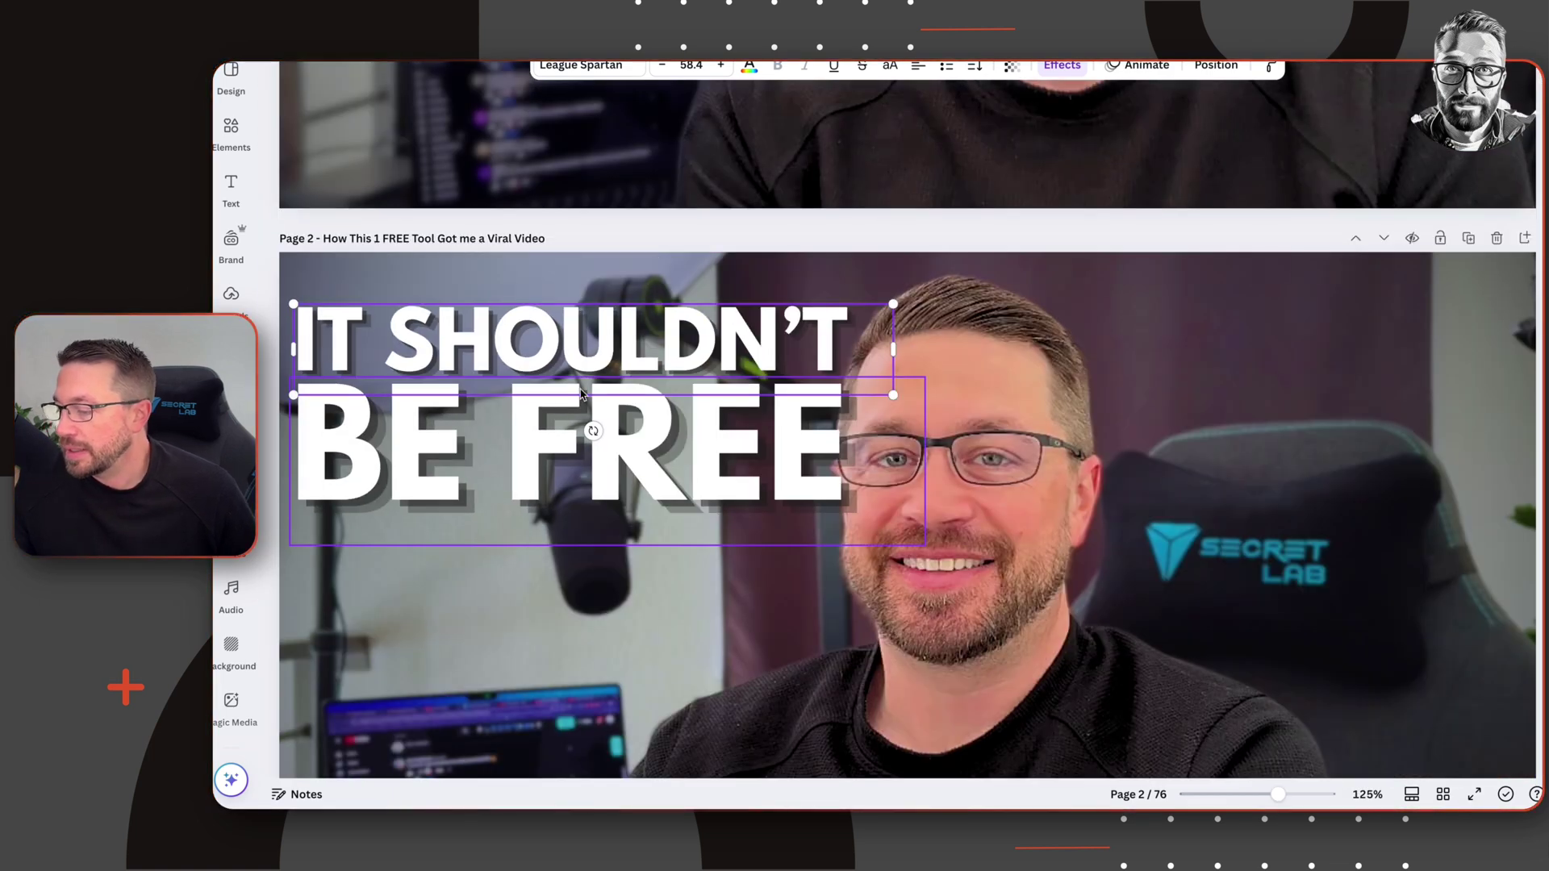
click(540, 413)
scroll(927, 379, down, 3)
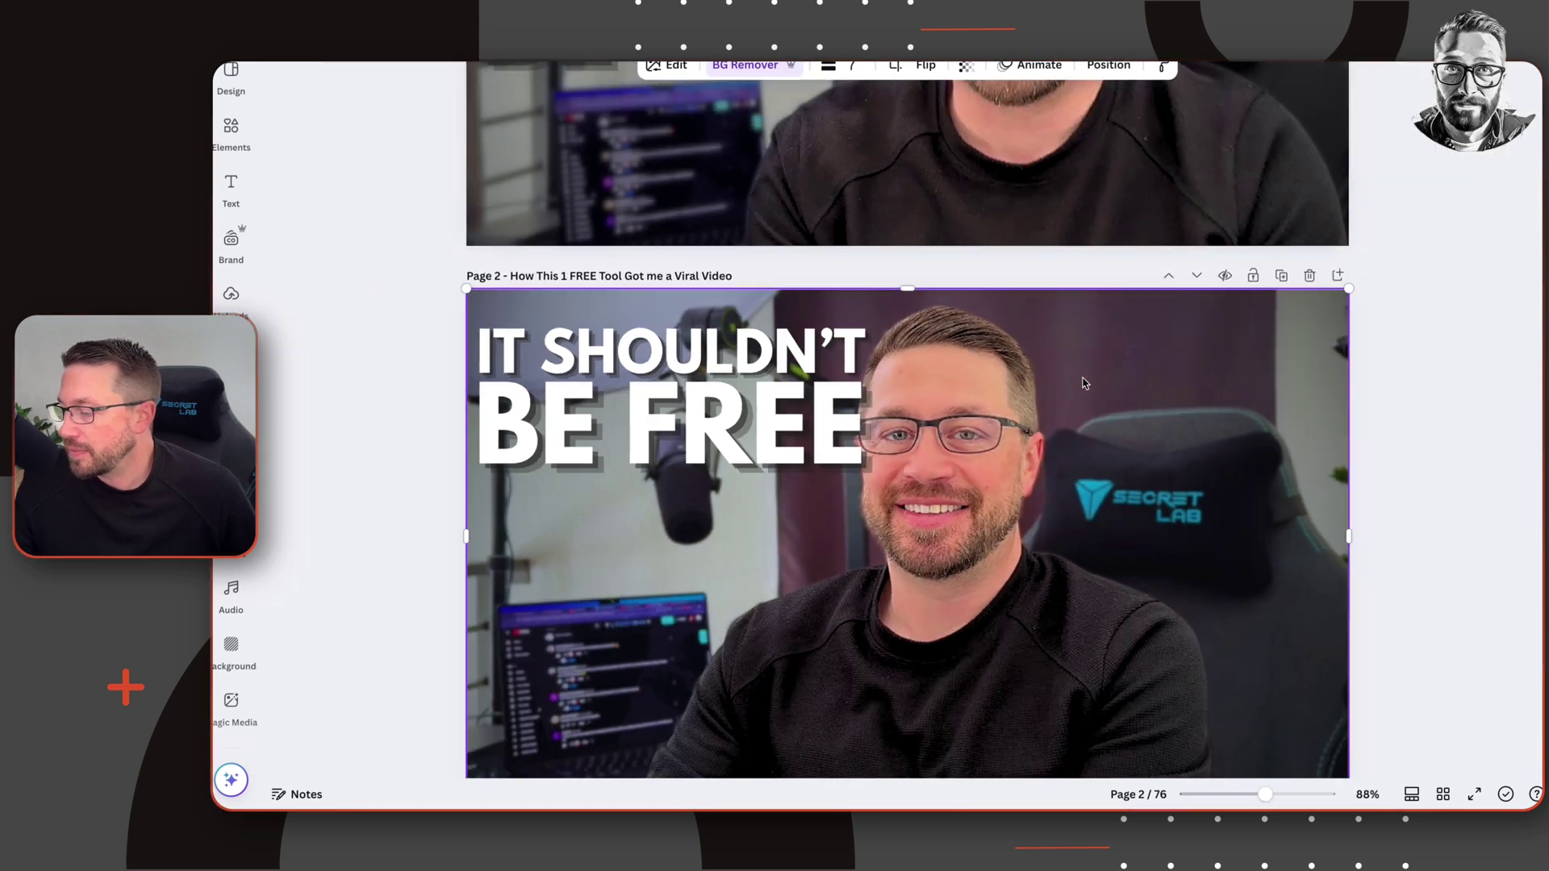
click(1489, 376)
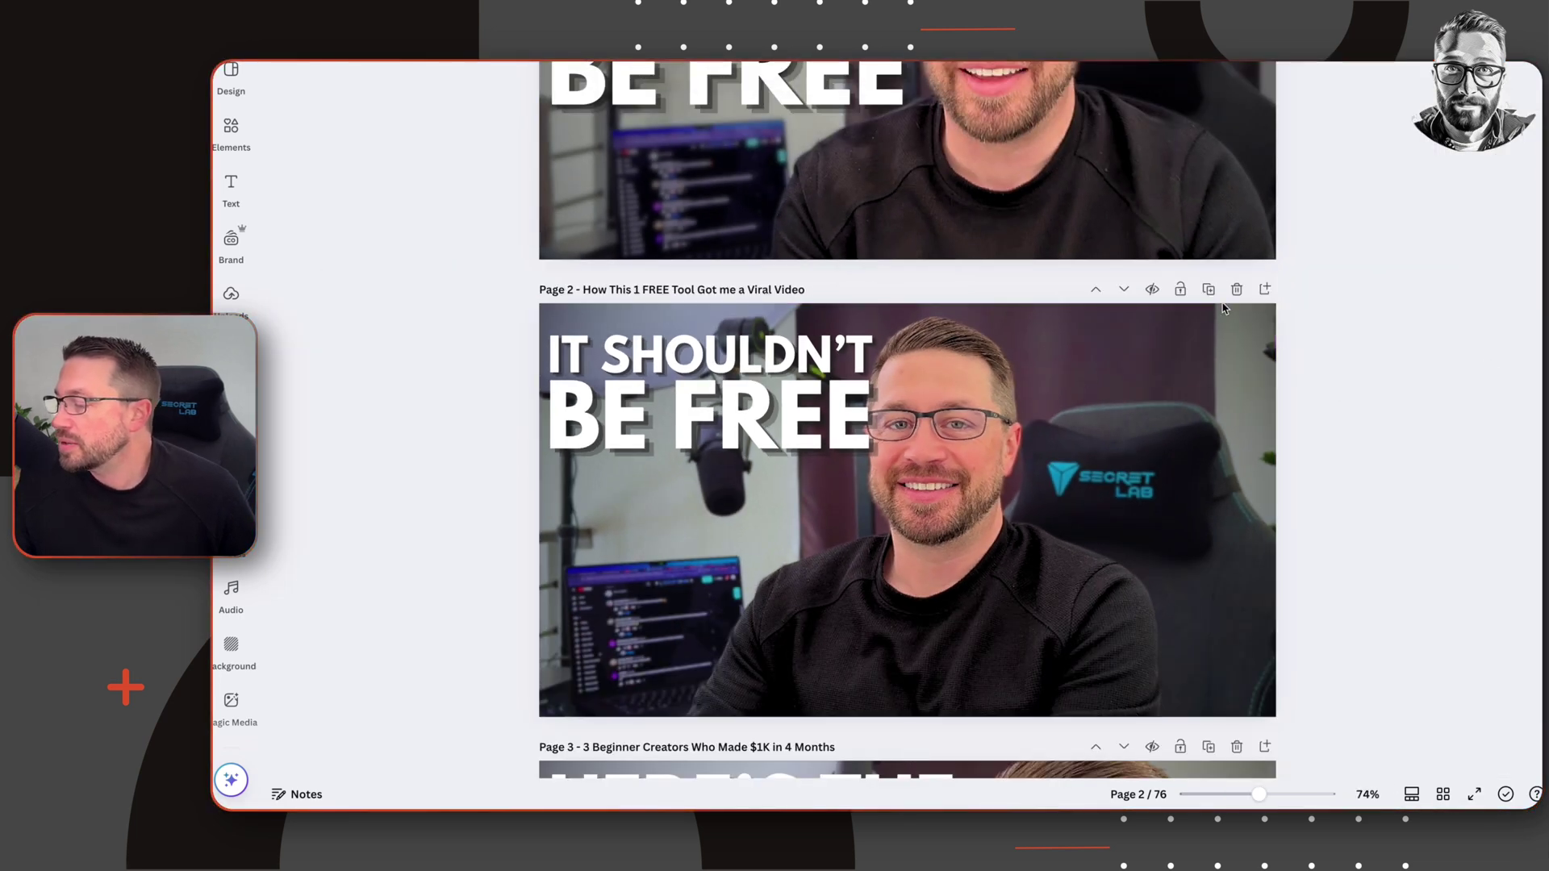
Reorder the page 2 layers so both text lines sit behind the cut-out person and above the background photo.
click(1179, 450)
click(1107, 64)
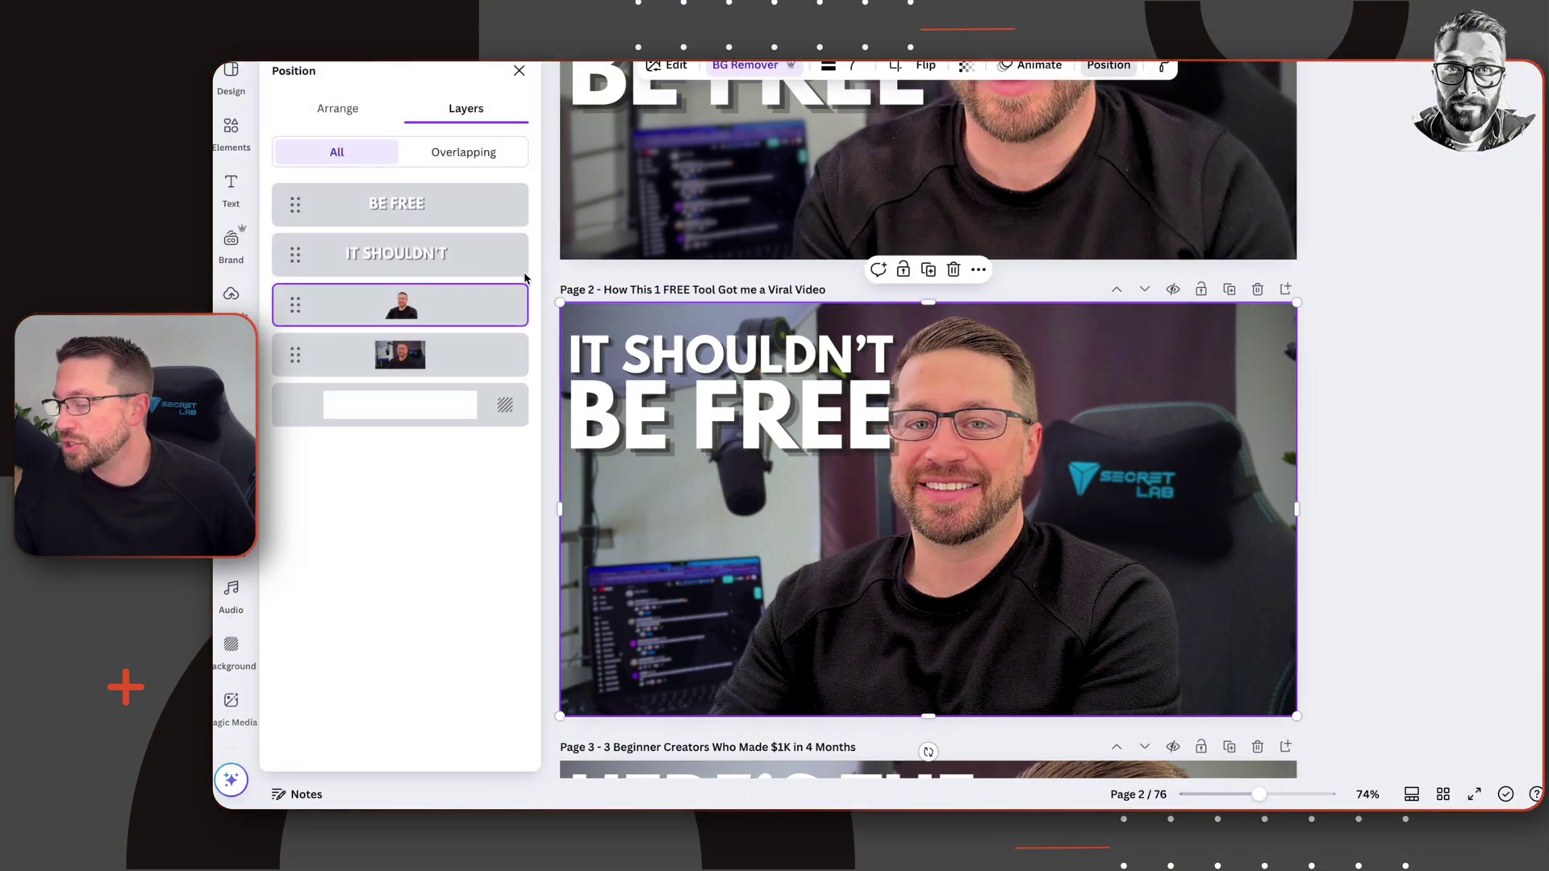
drag(408, 208, 414, 379)
drag(403, 248, 414, 348)
click(1384, 433)
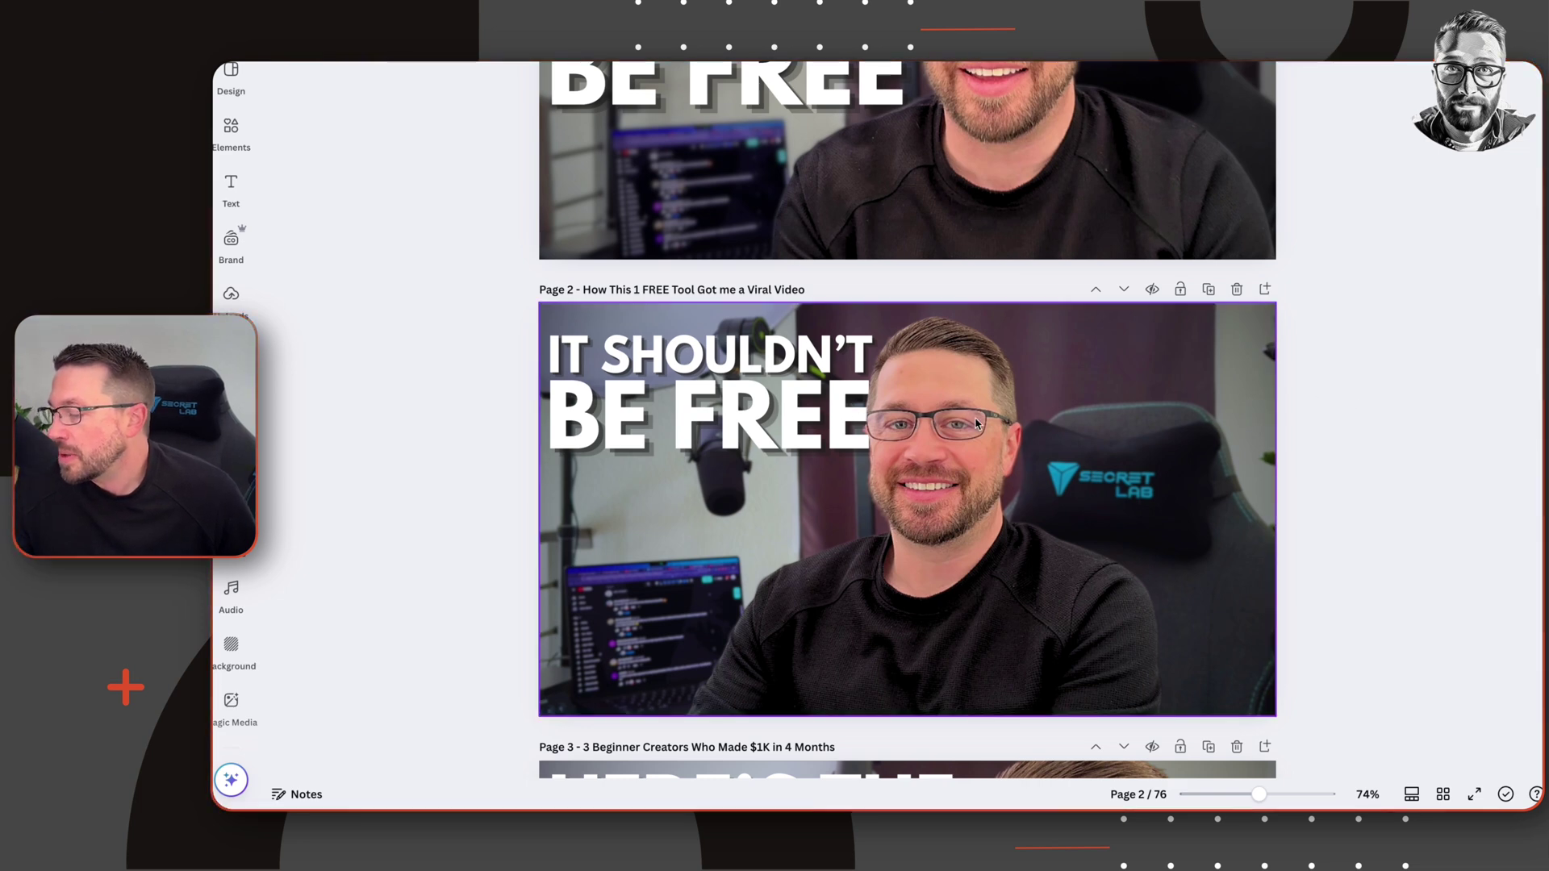
Scale down both page 2 text lines slightly together and move them down beside the face, above the laptop.
scroll(976, 411, down, 3)
click(797, 412)
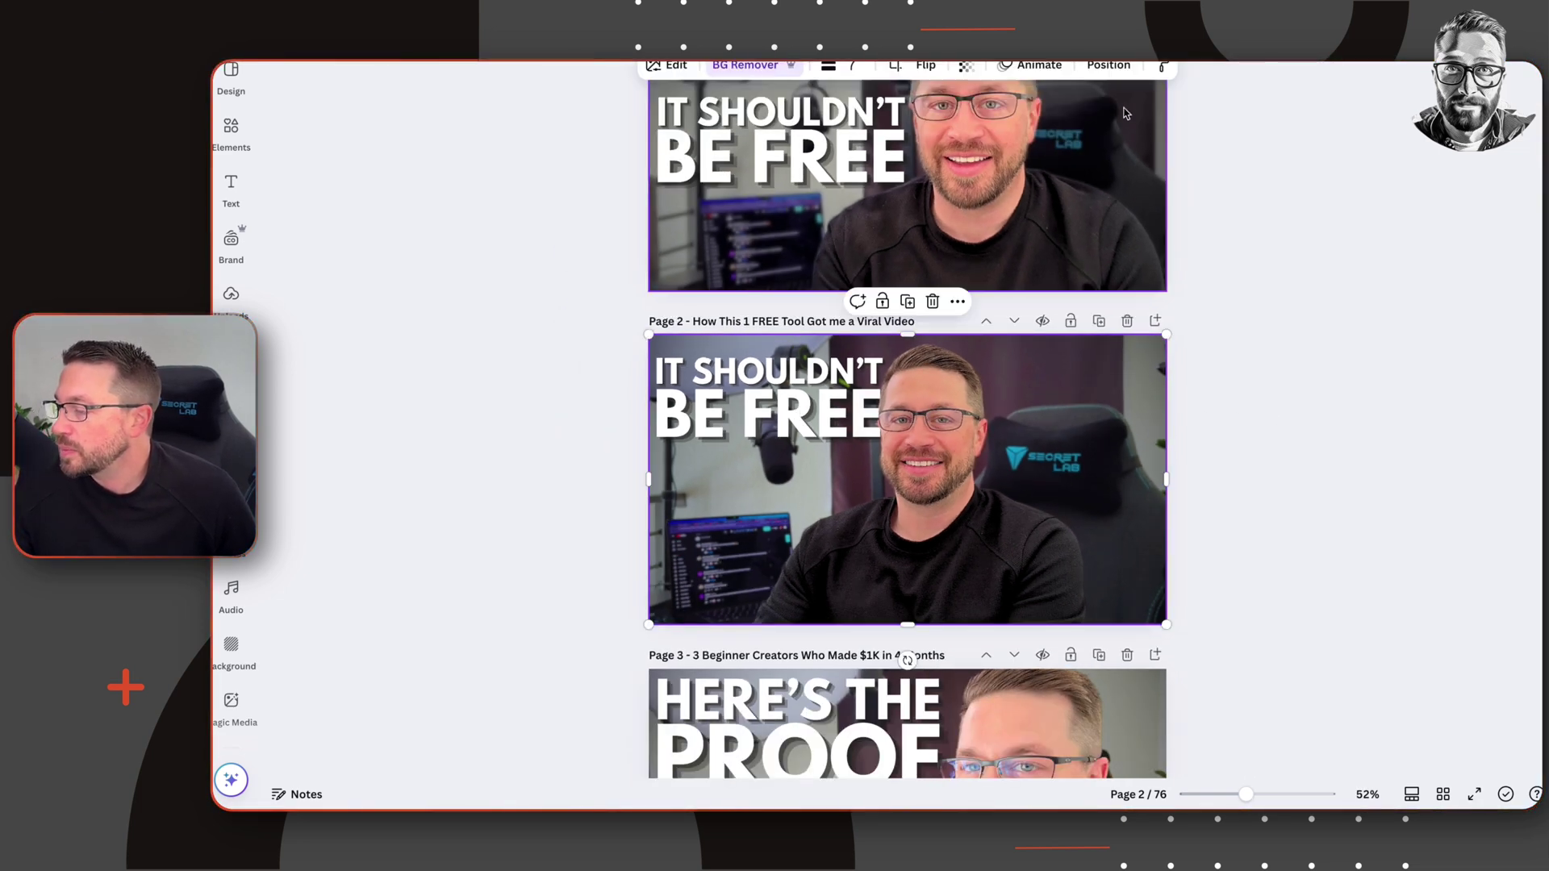
click(1109, 65)
click(399, 263)
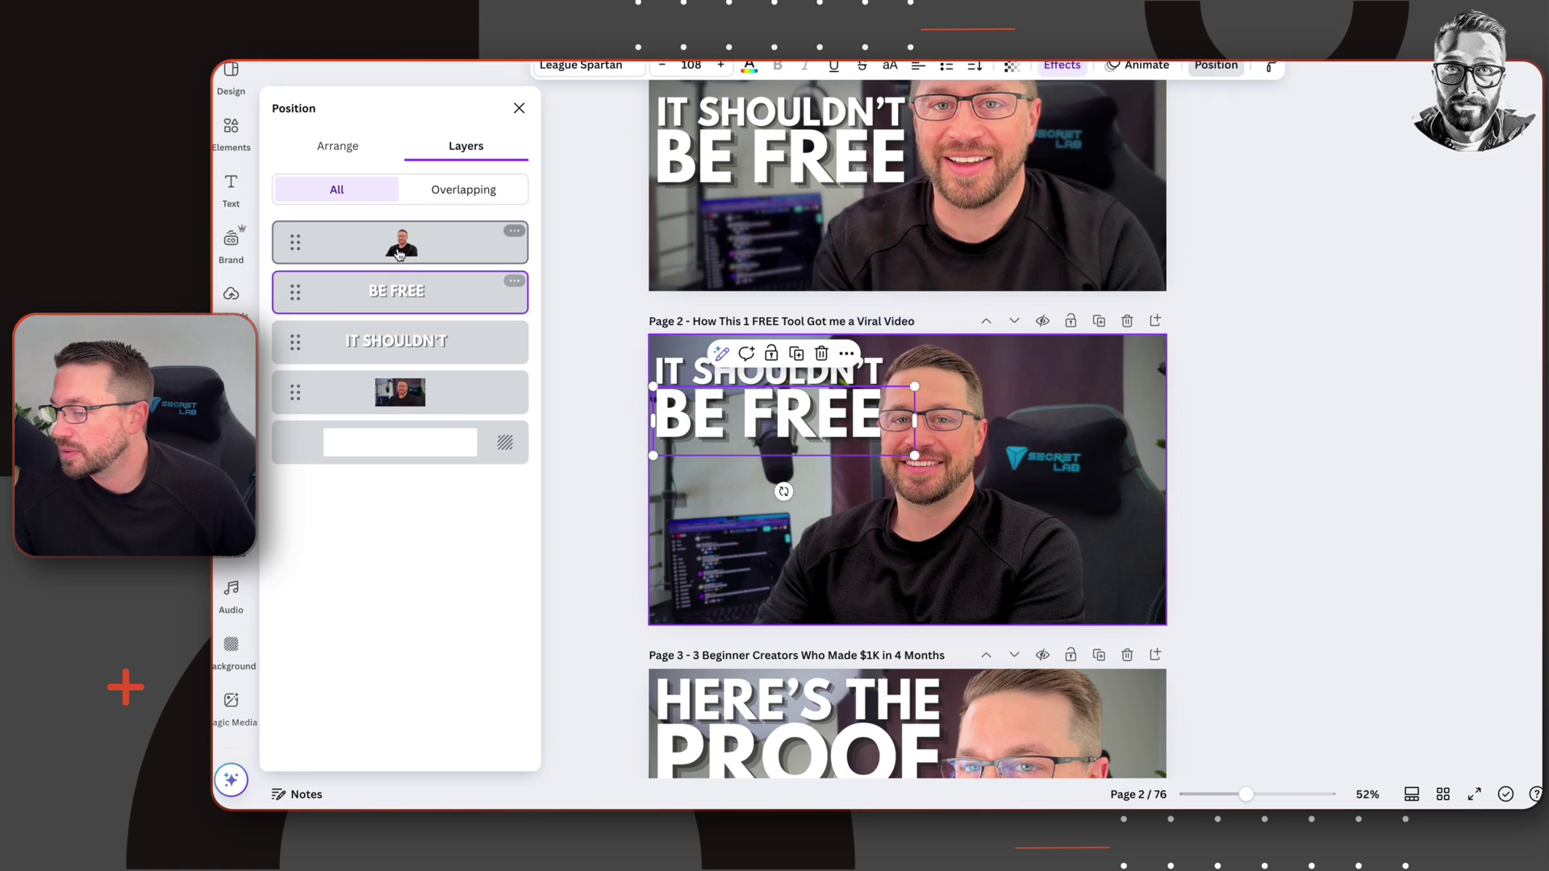
shift+click(476, 351)
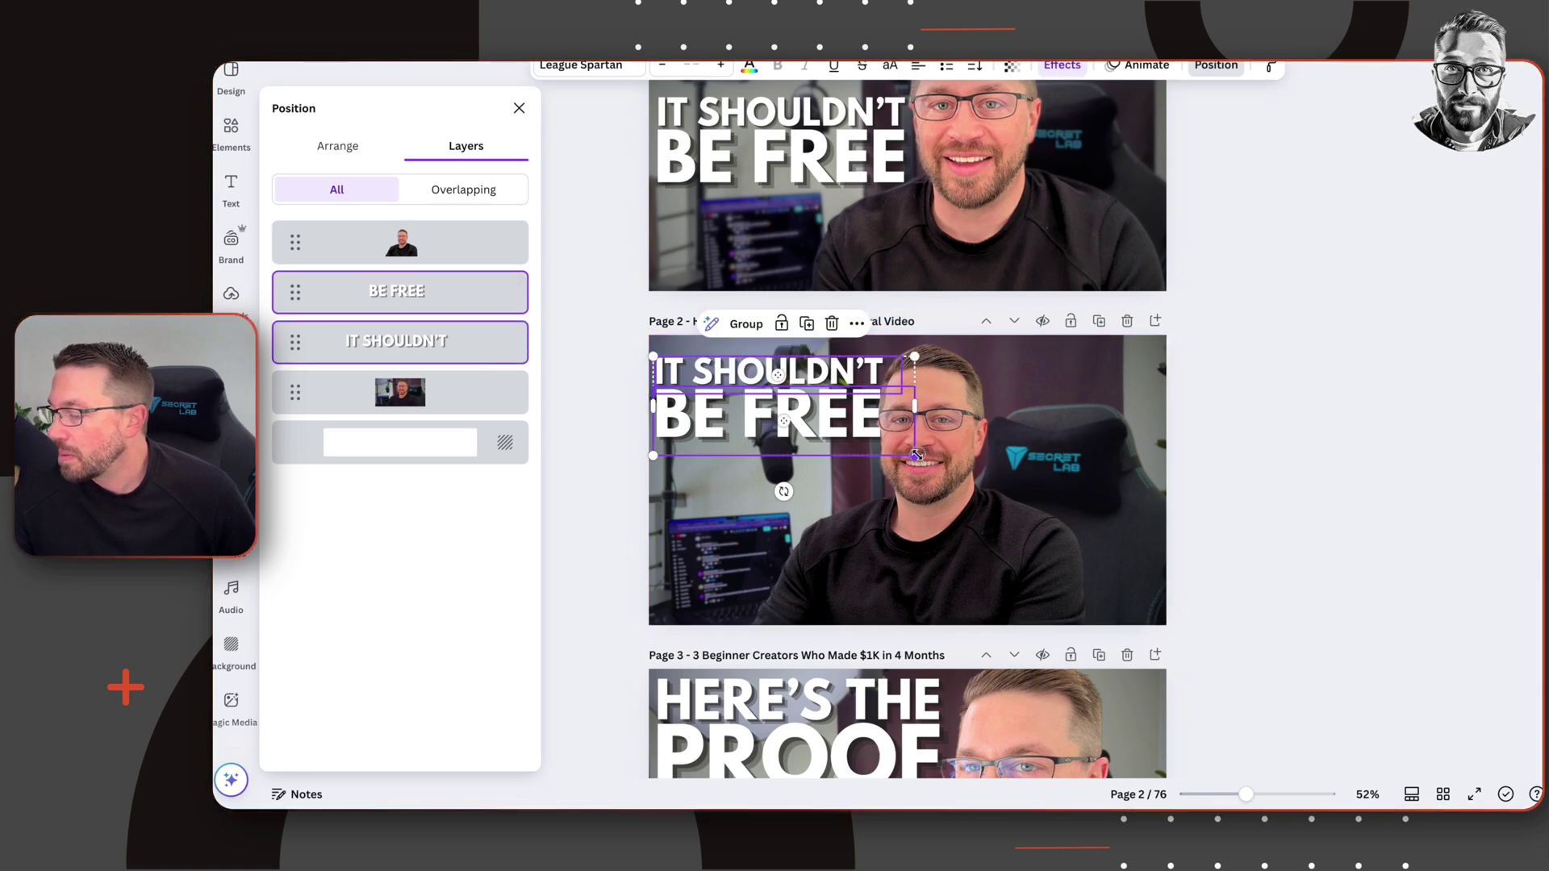
drag(914, 455, 908, 453)
click(1258, 395)
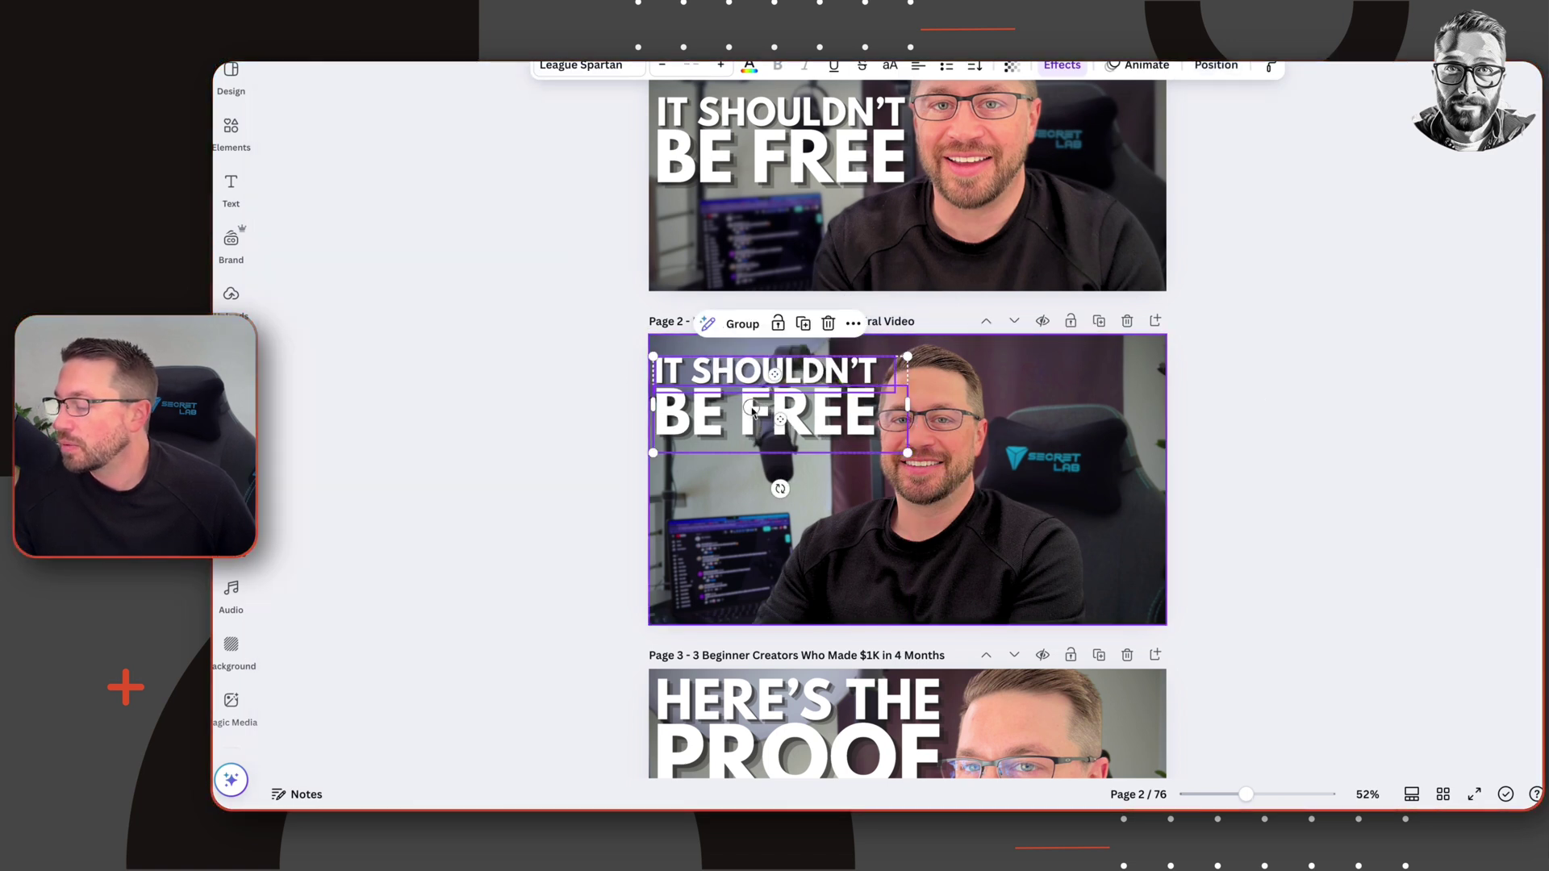
drag(752, 407, 754, 458)
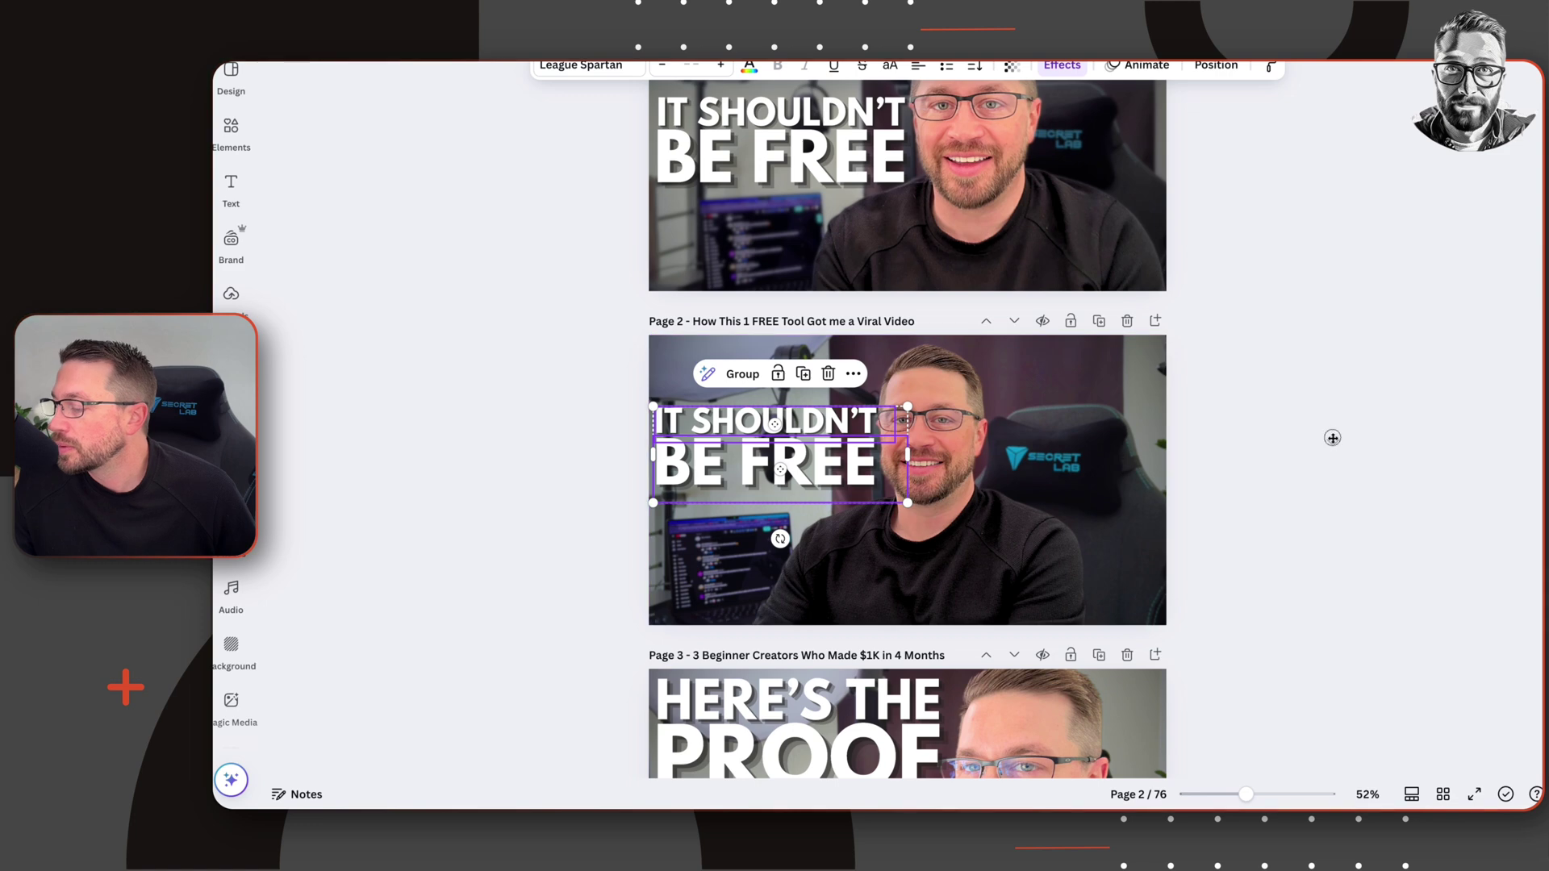
click(1287, 448)
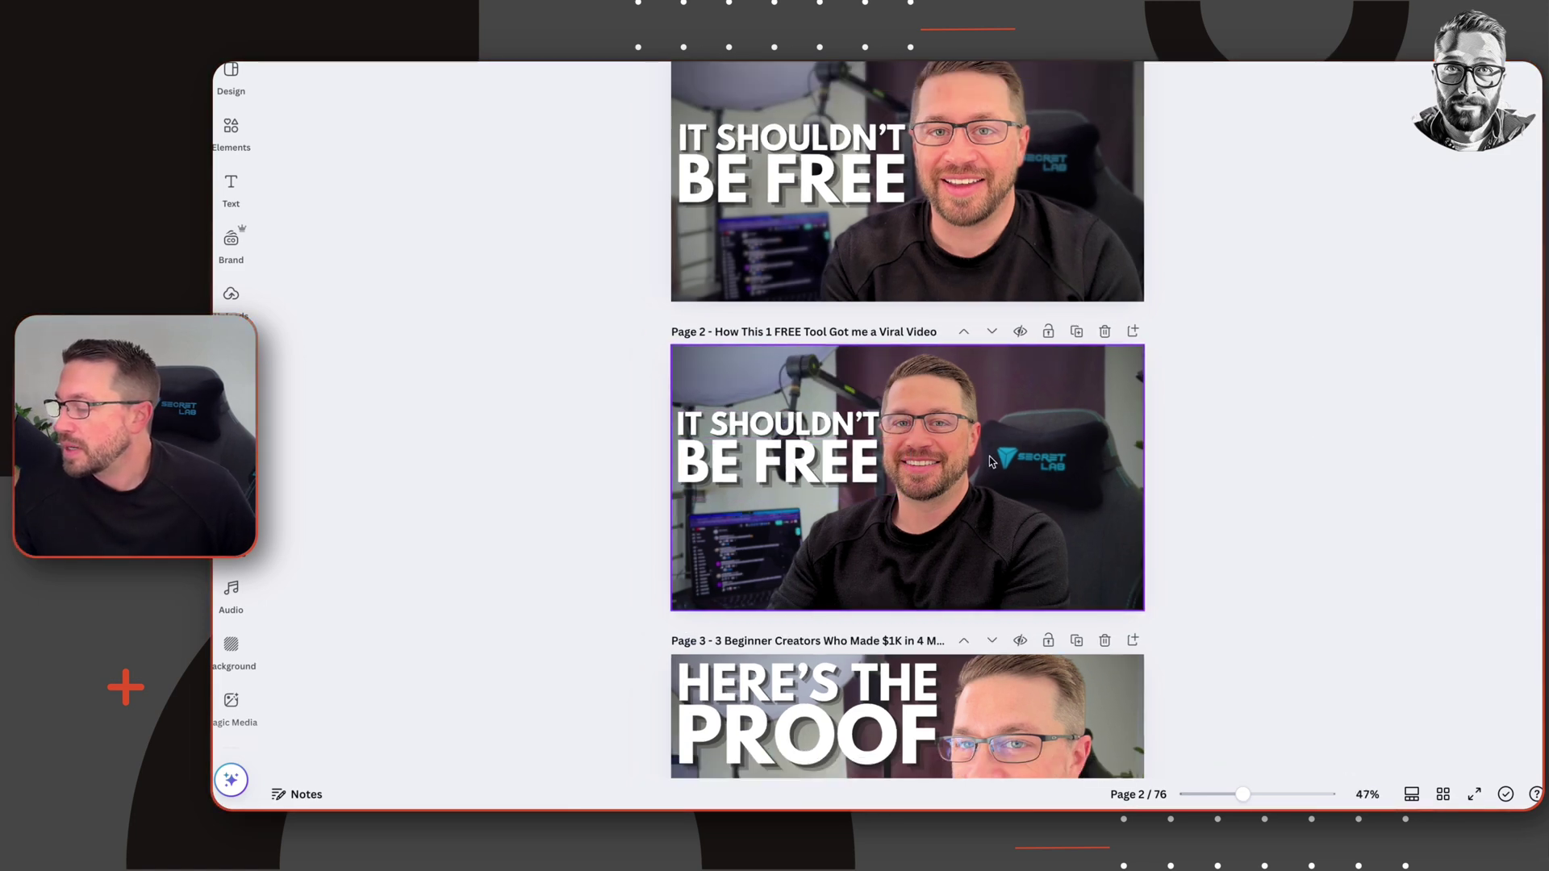
Compare the finished page 2 thumbnail with the page 1 version, examining text placement and overall look at several sizes.
scroll(972, 451, up, 3)
scroll(1166, 464, up, 4)
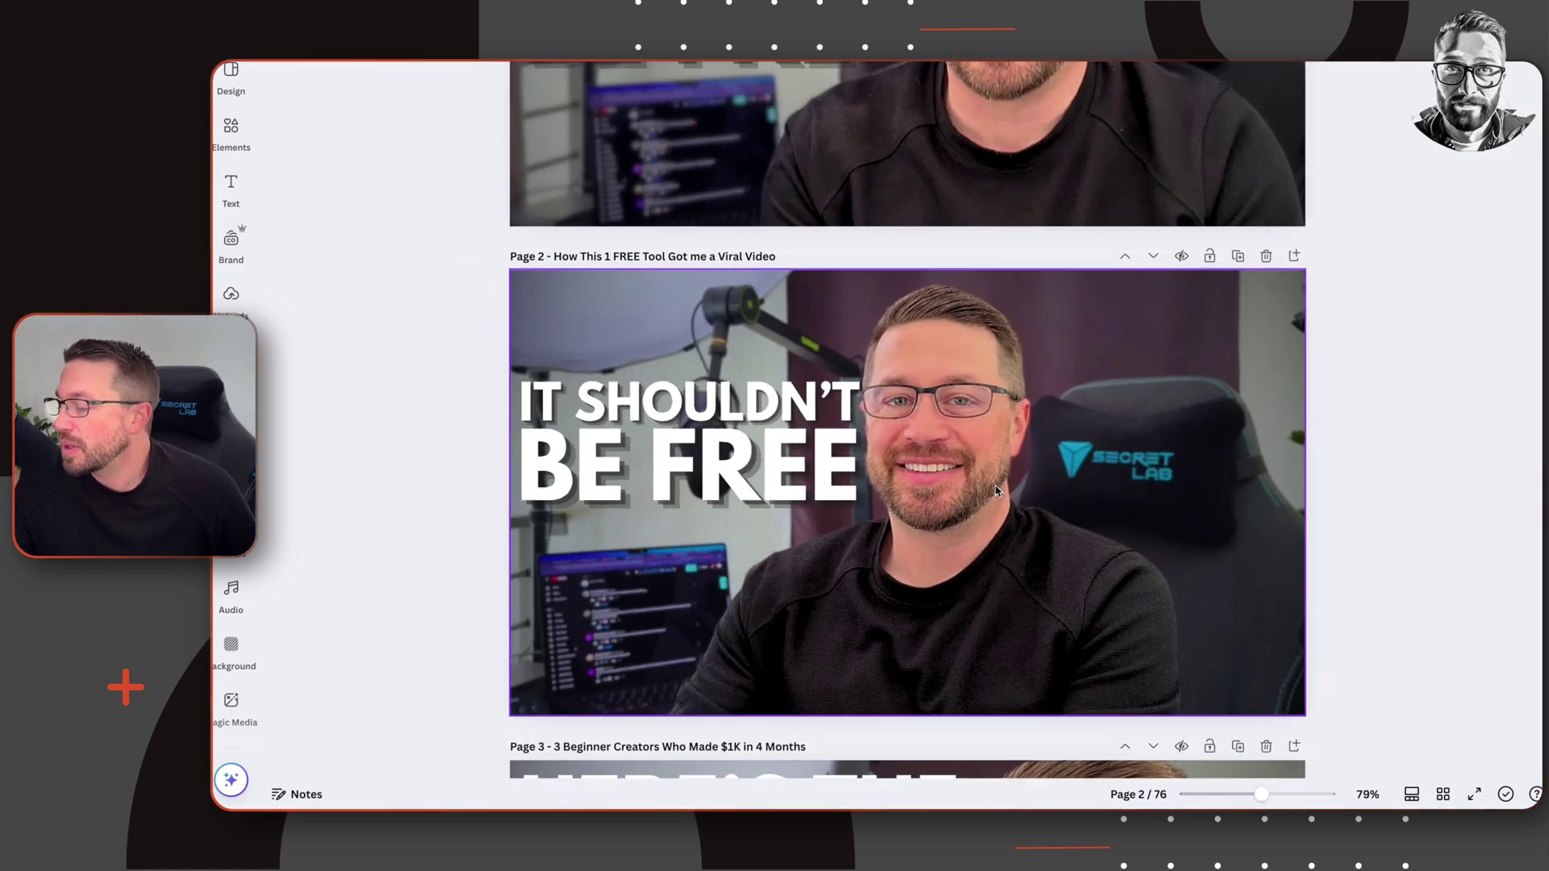
scroll(980, 405, down, 3)
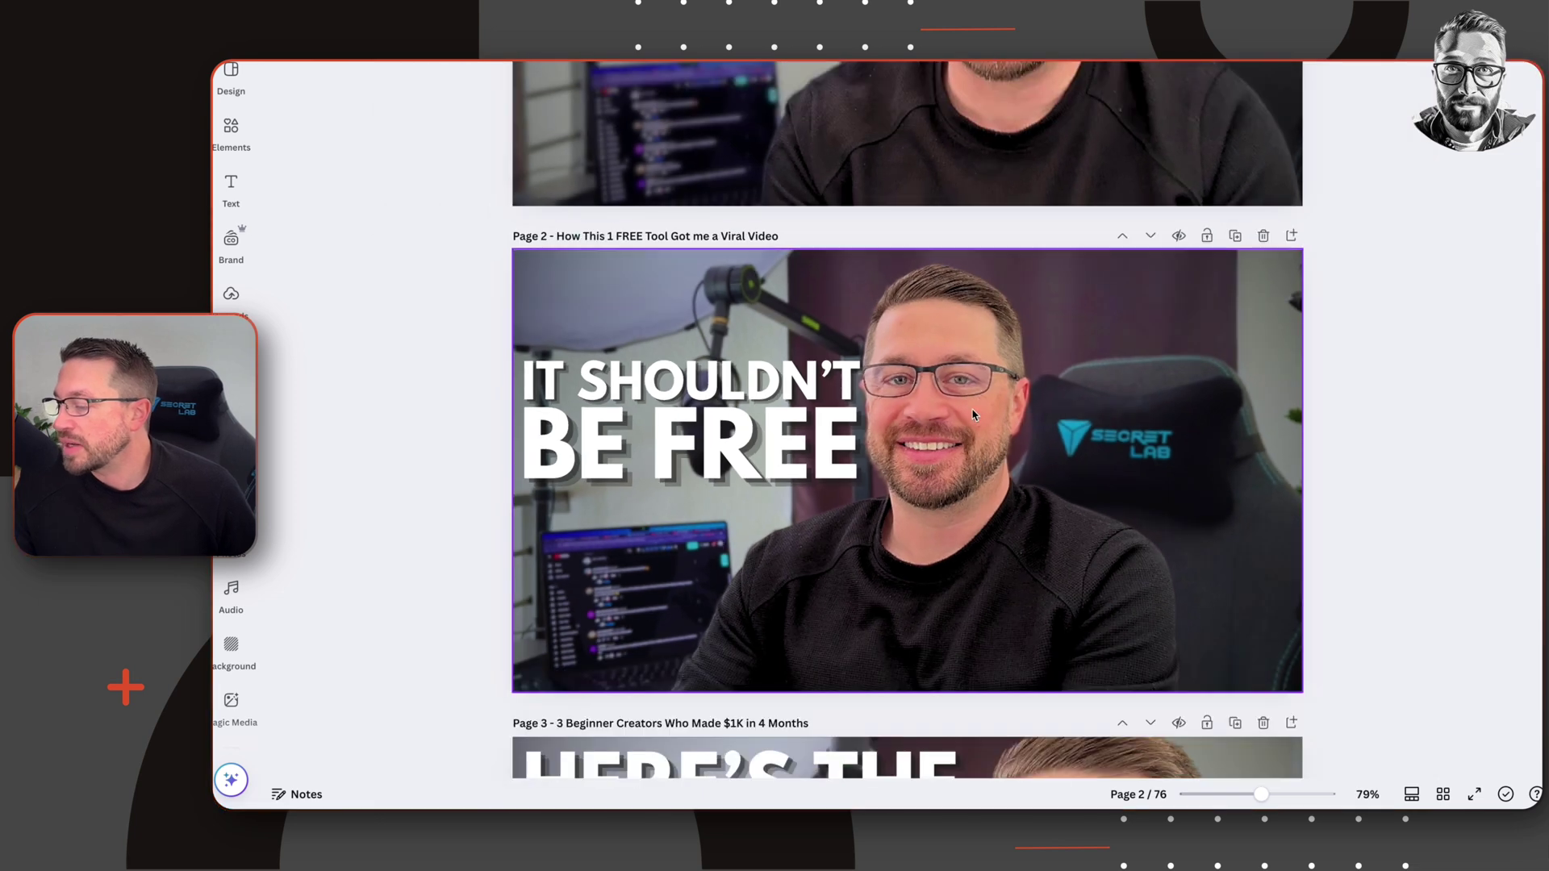
scroll(1403, 360, up, 5)
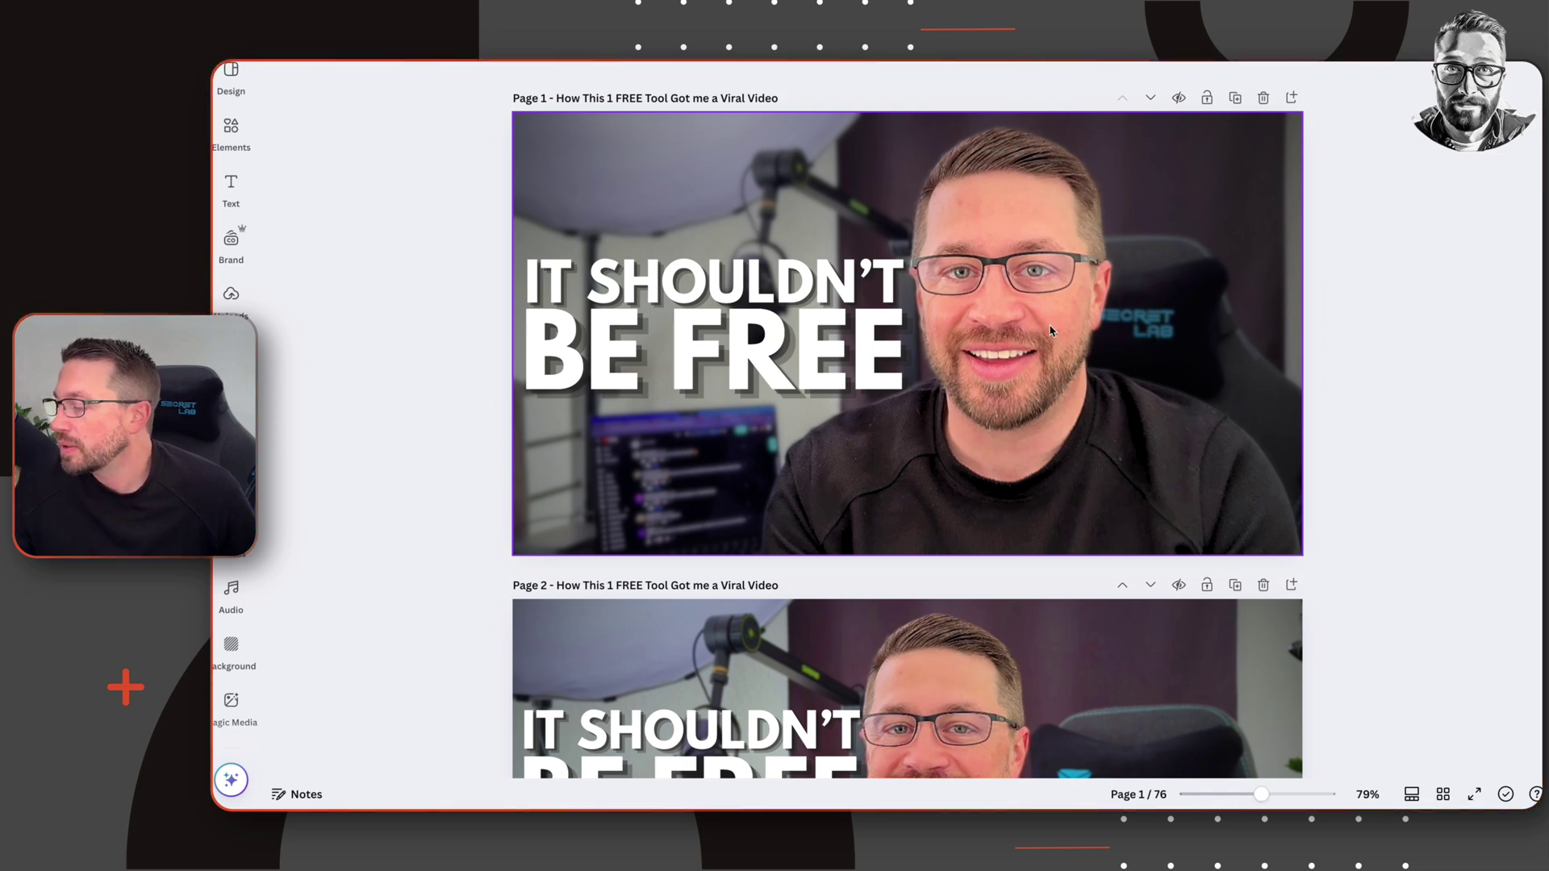
scroll(1052, 331, down, 3)
scroll(1036, 351, up, 3)
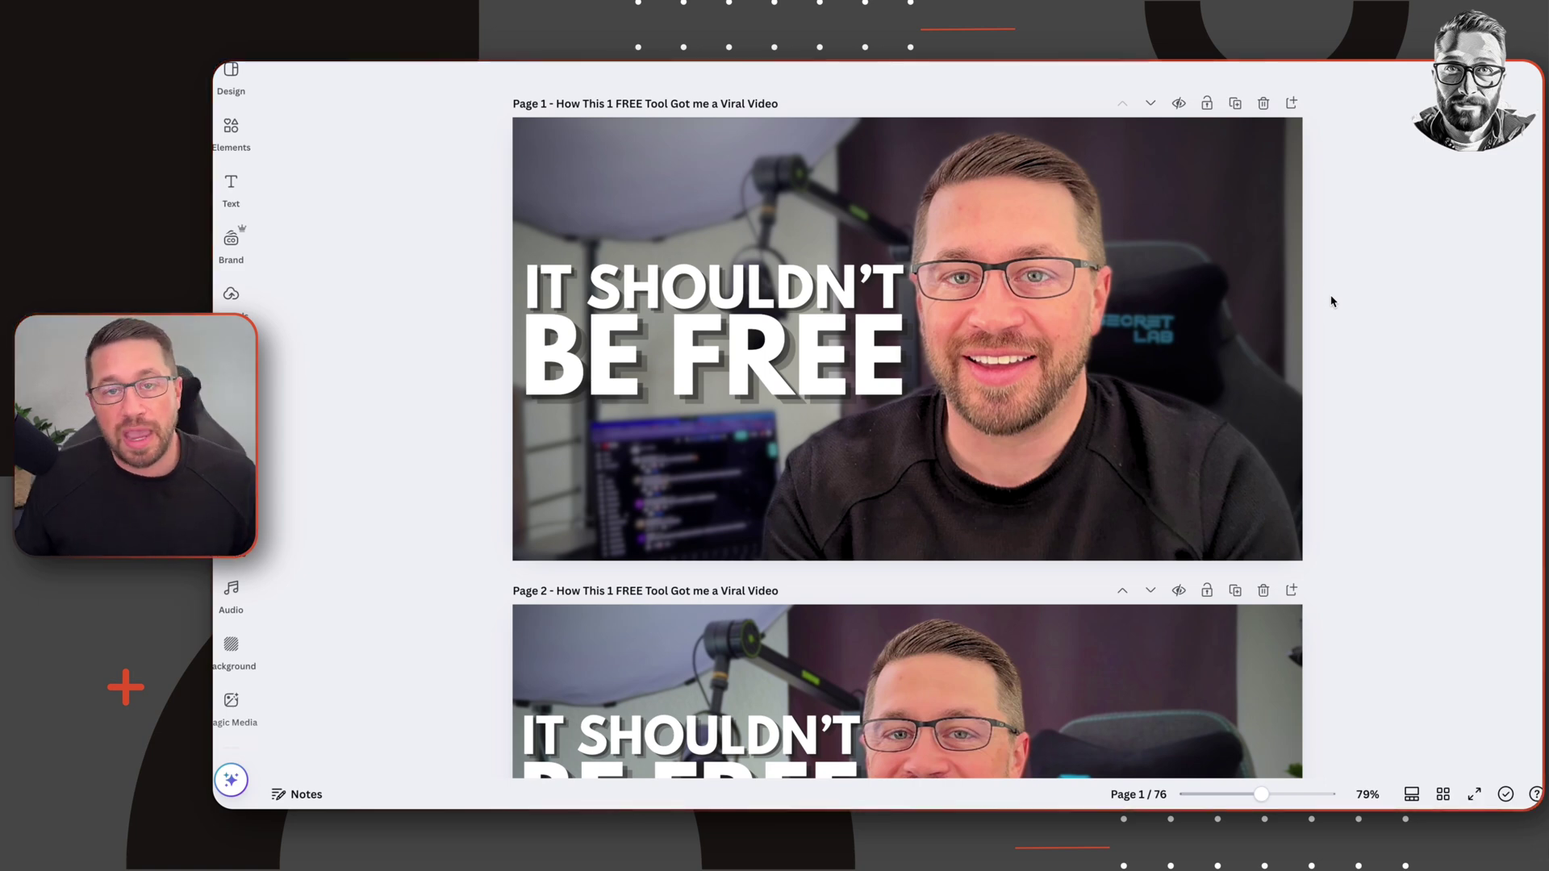
scroll(1291, 323, down, 3)
ctrl+scroll(1246, 438, down, 3)
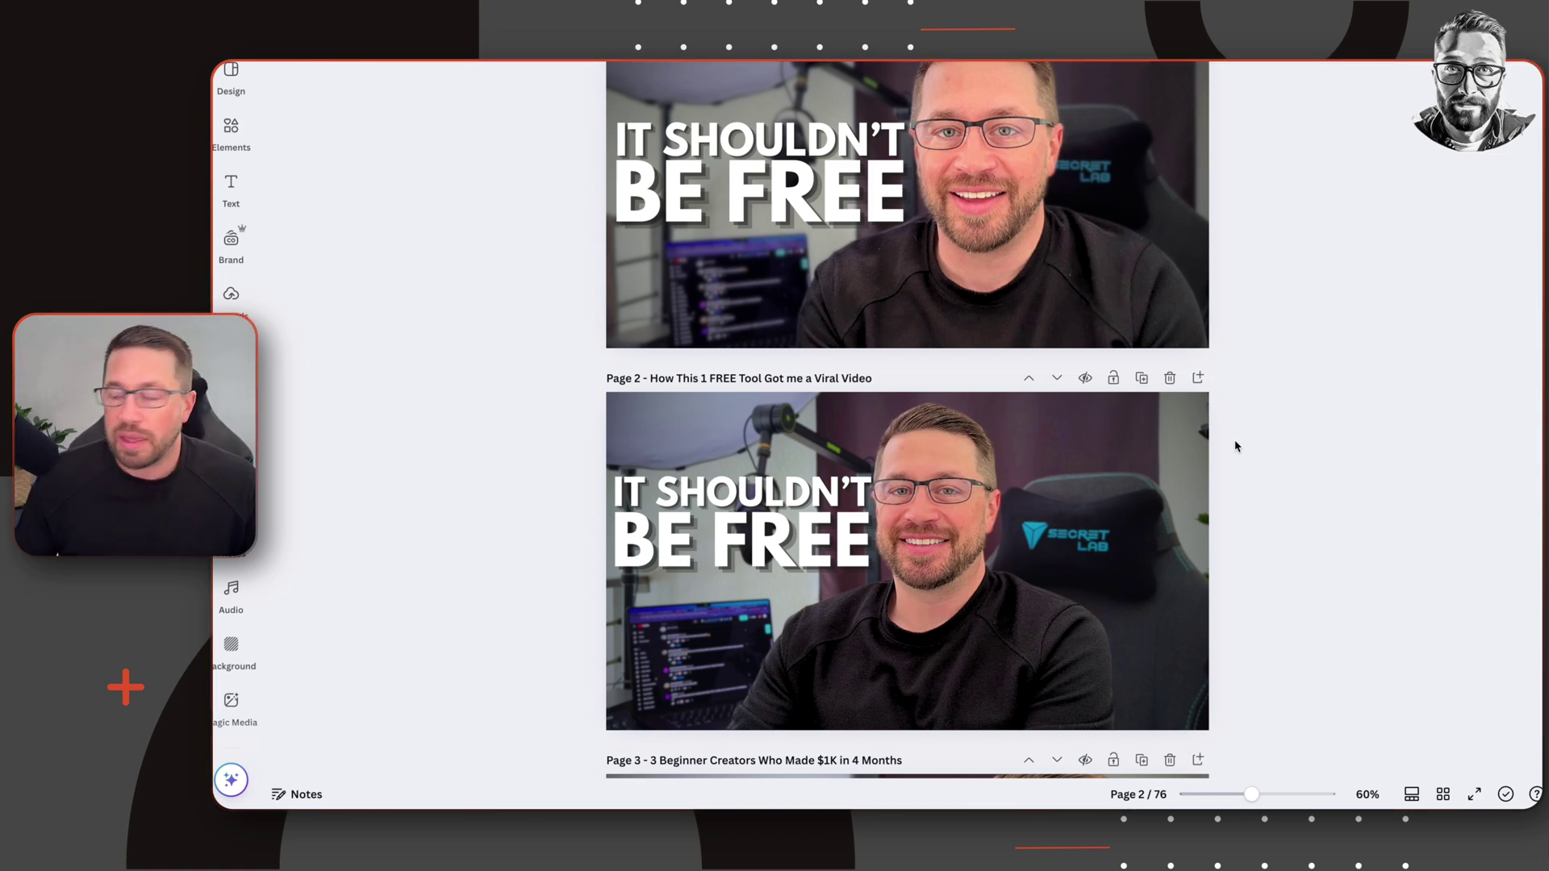
scroll(1235, 446, down, 2)
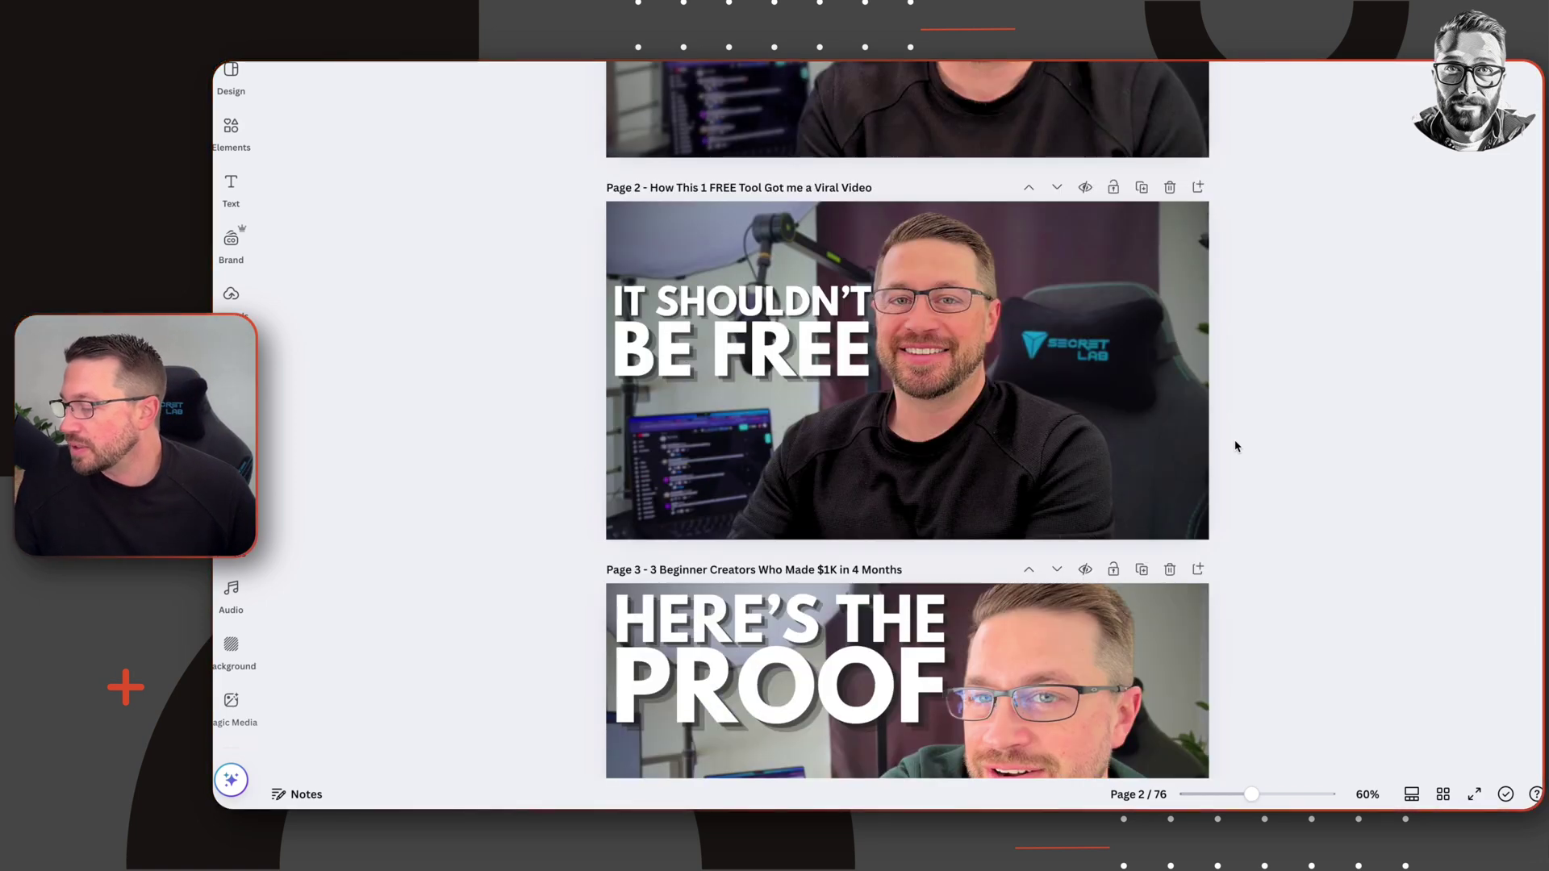
scroll(1235, 446, up, 2)
ctrl+scroll(1240, 451, up, 5)
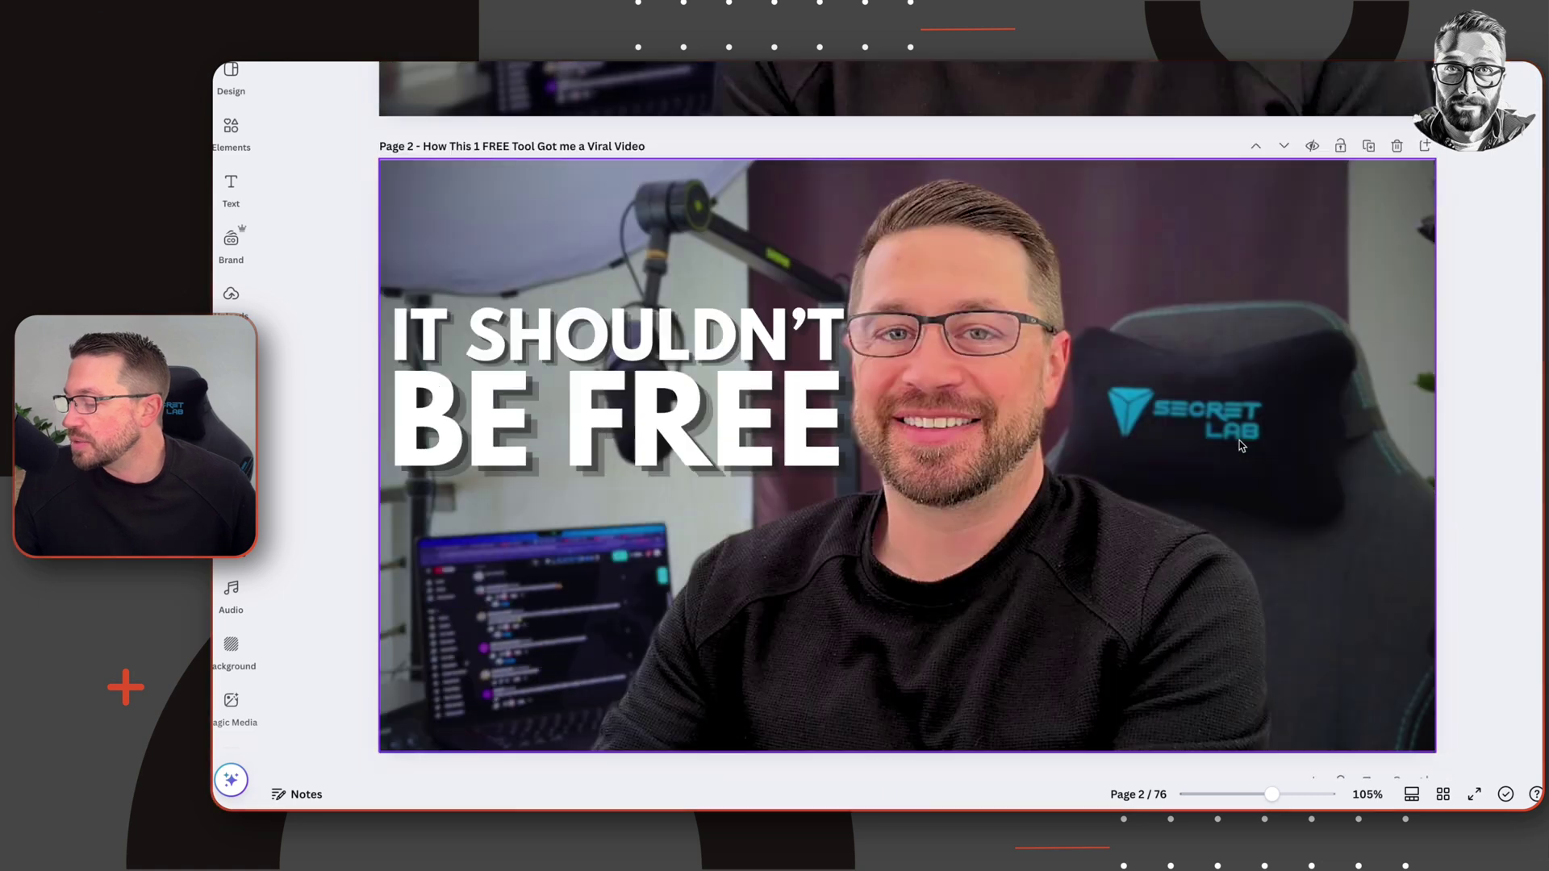
ctrl+scroll(1243, 435, down, 2)
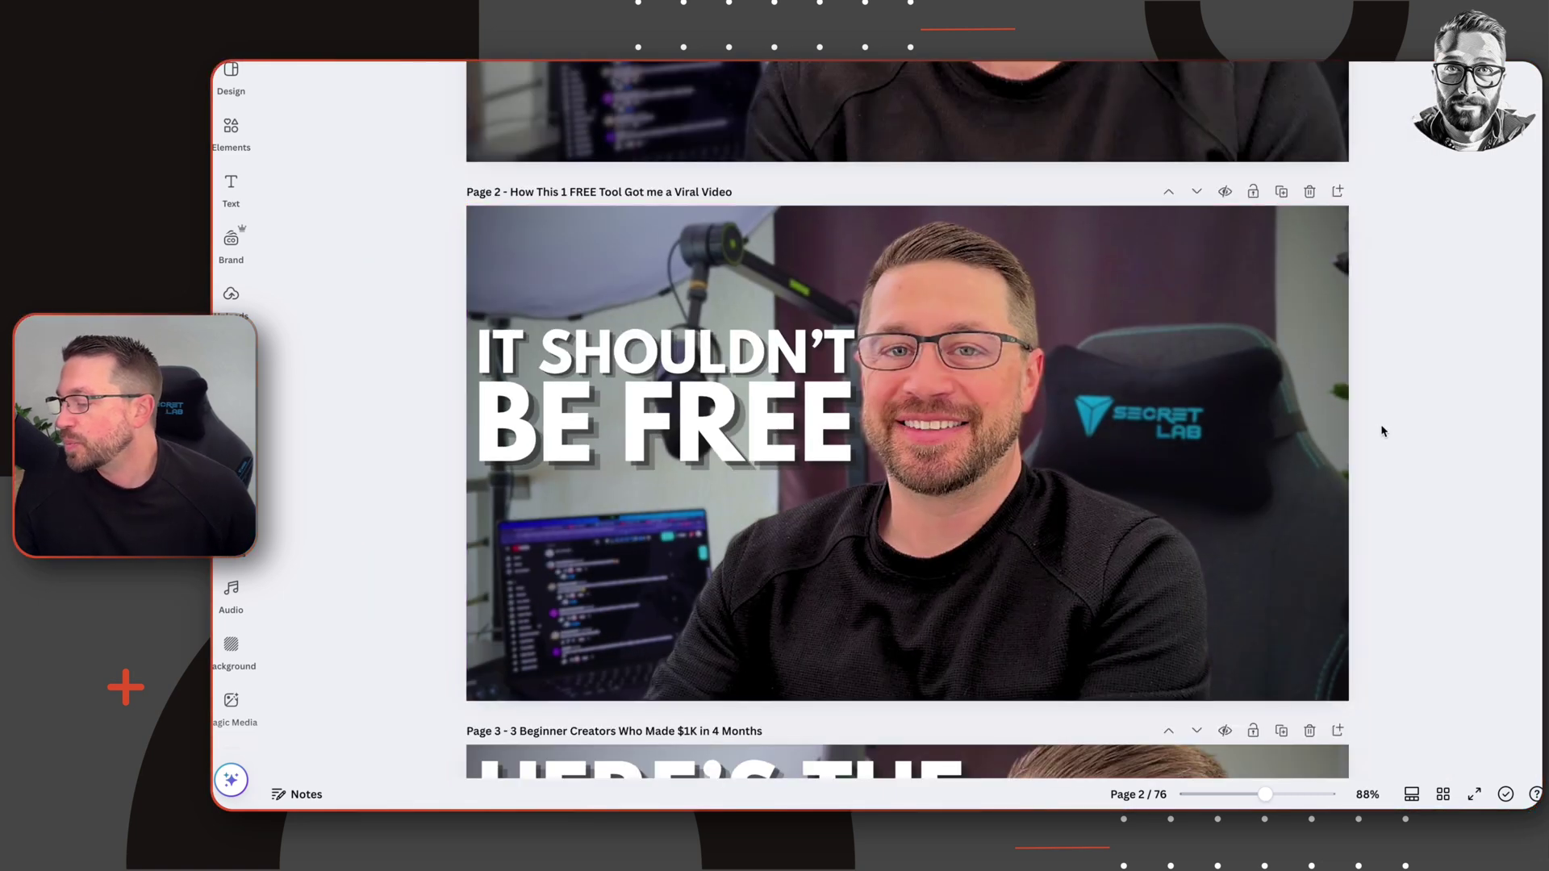